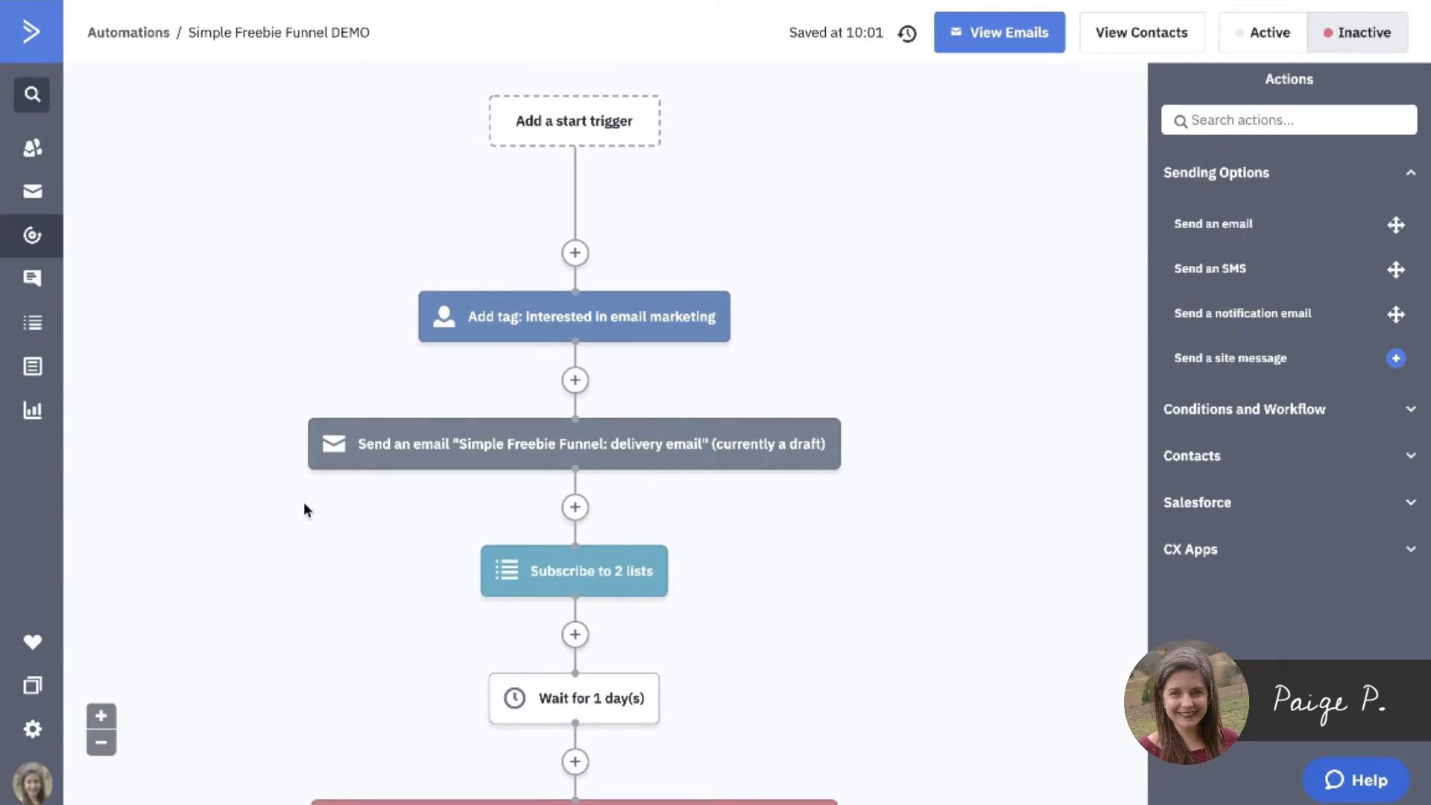
# Step: Review the actions in the Simple Freebie Funnel DEMO and Welcome sequence: [topic] automations from start to end
pyautogui.scroll(-1, 250, 519)
pyautogui.scroll(-4, 249, 522)
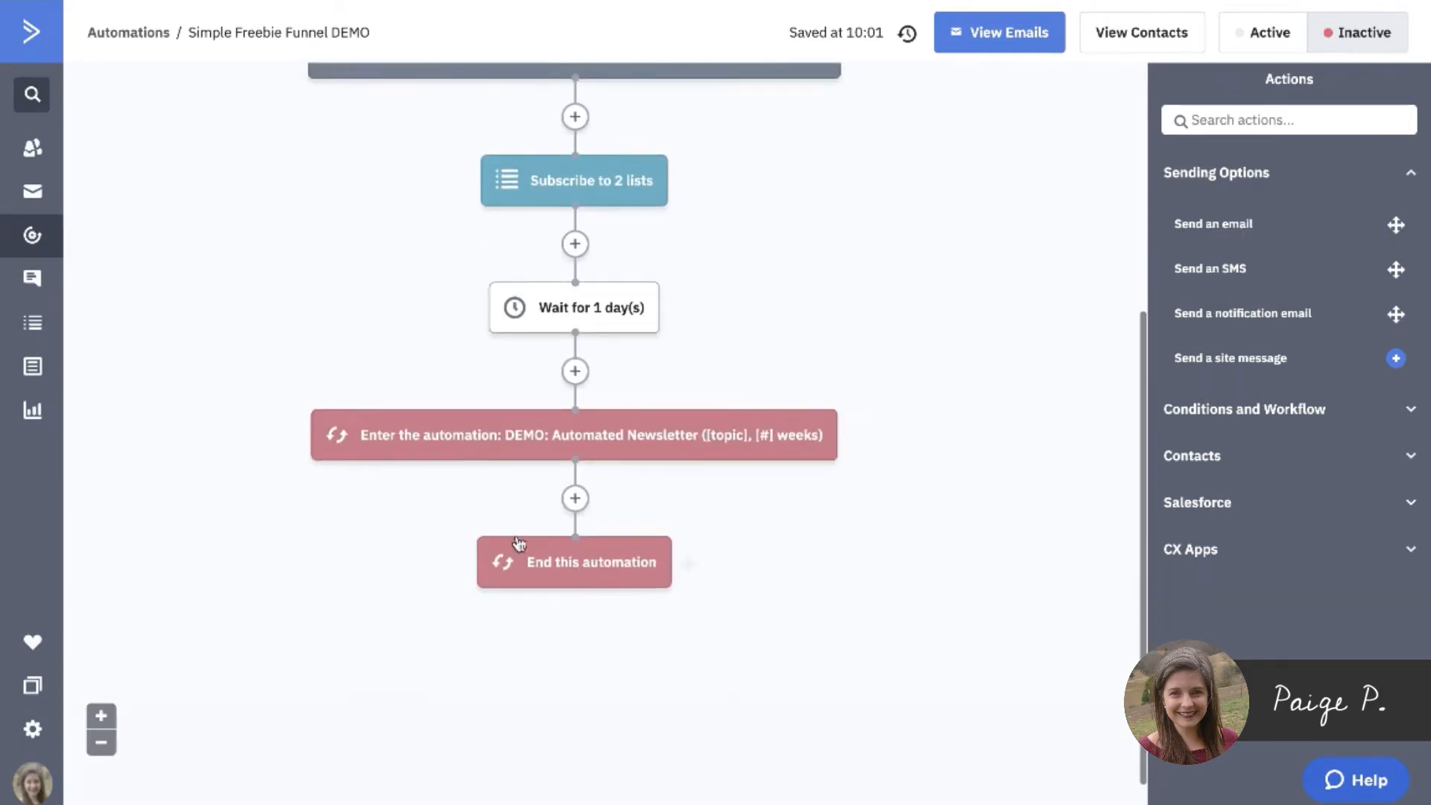
pyautogui.moveTo(435, 434)
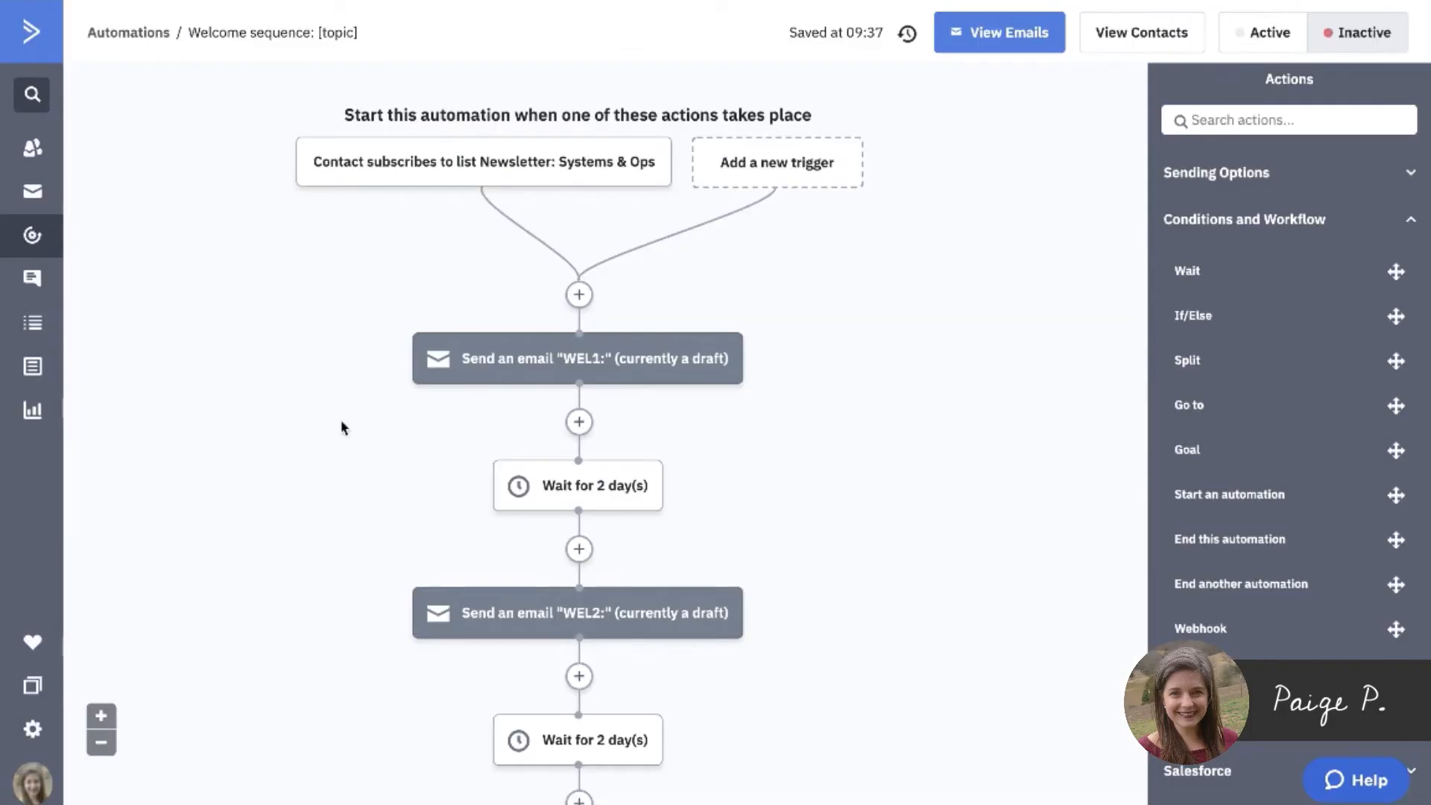
pyautogui.scroll(-6, 337, 539)
pyautogui.scroll(8, 337, 538)
pyautogui.moveTo(532, 506)
pyautogui.scroll(-10, 744, 504)
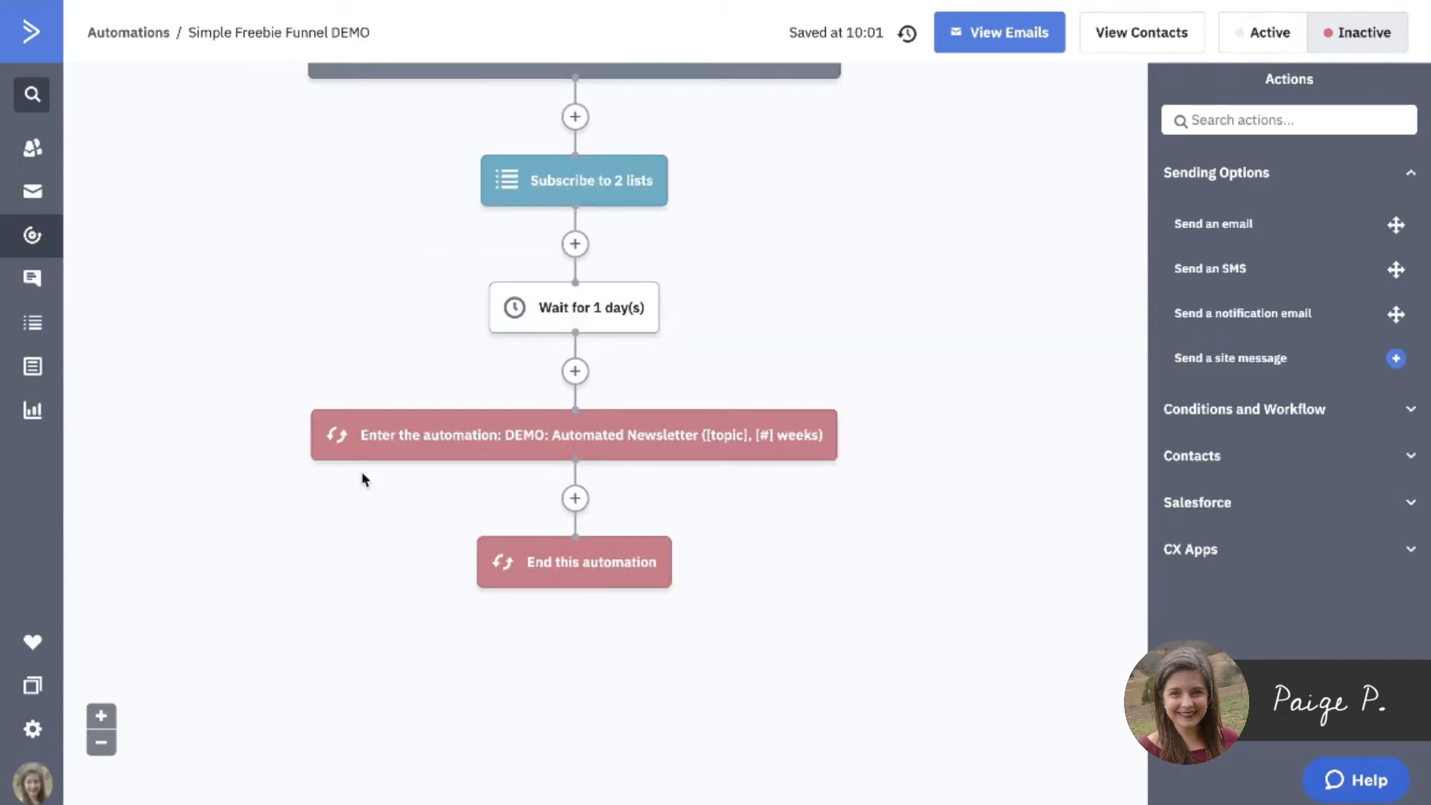
pyautogui.moveTo(337, 457)
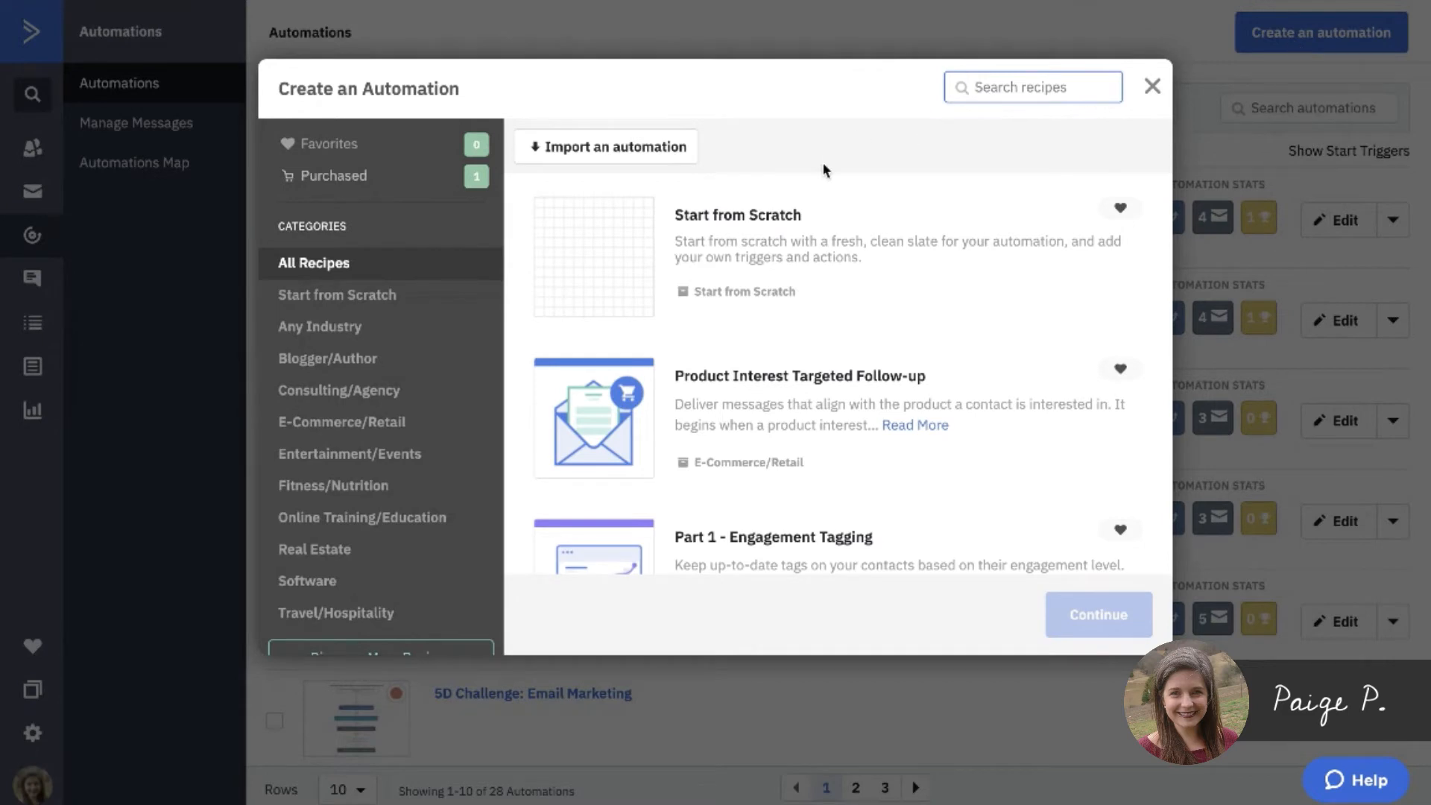
# Step: Create a new automation from scratch without a start trigger, dismissing the prompt for a first action
pyautogui.click(766, 270)
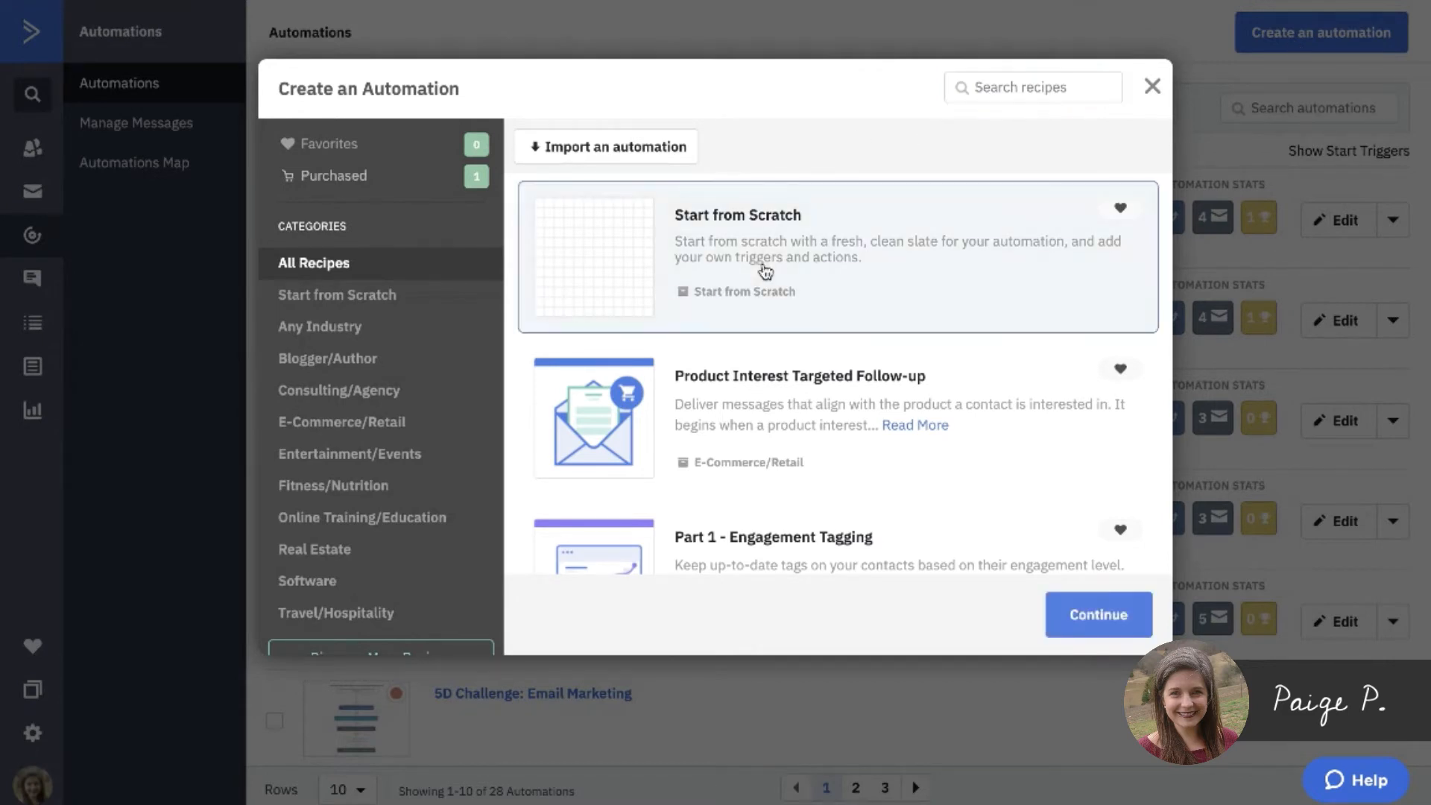
pyautogui.click(1087, 632)
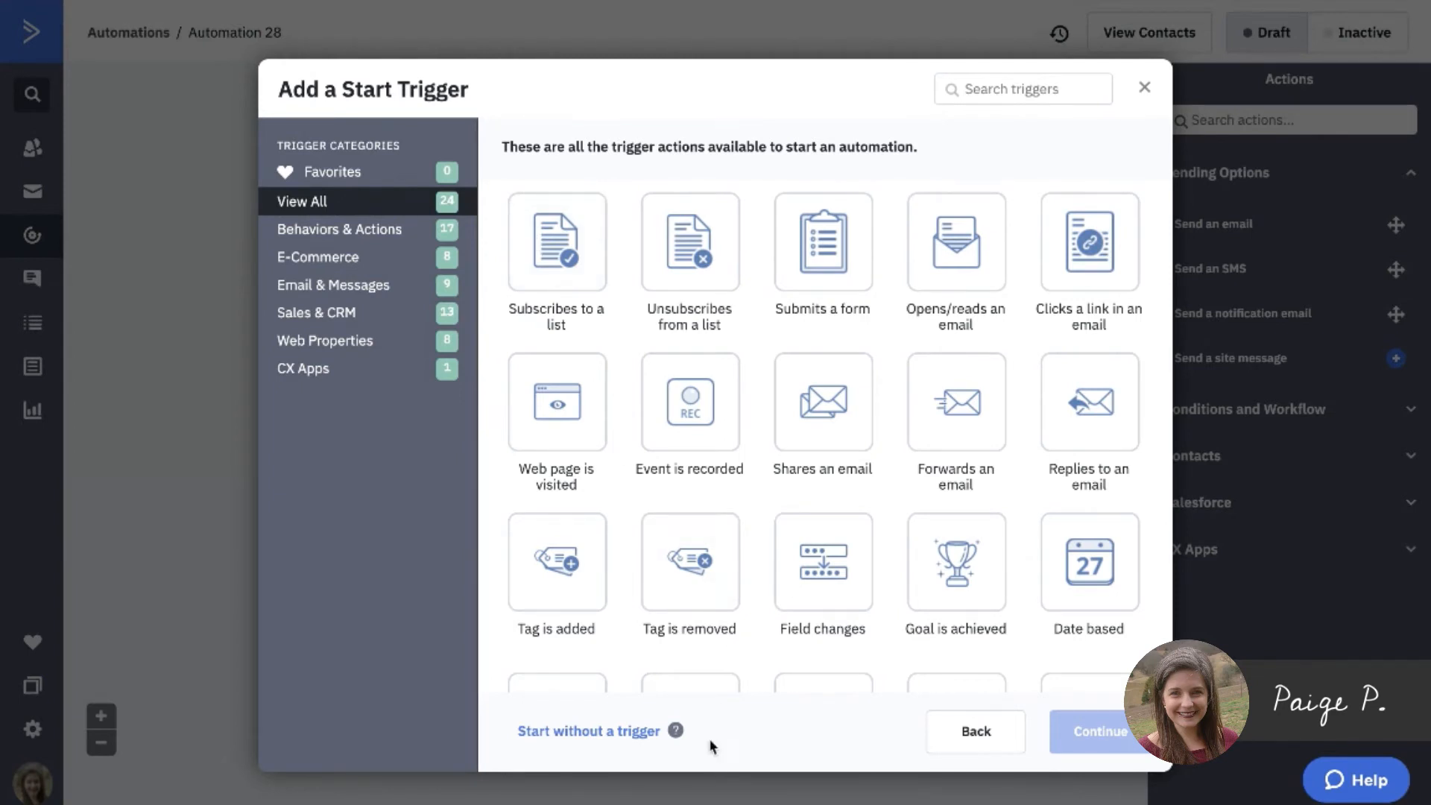
pyautogui.click(607, 733)
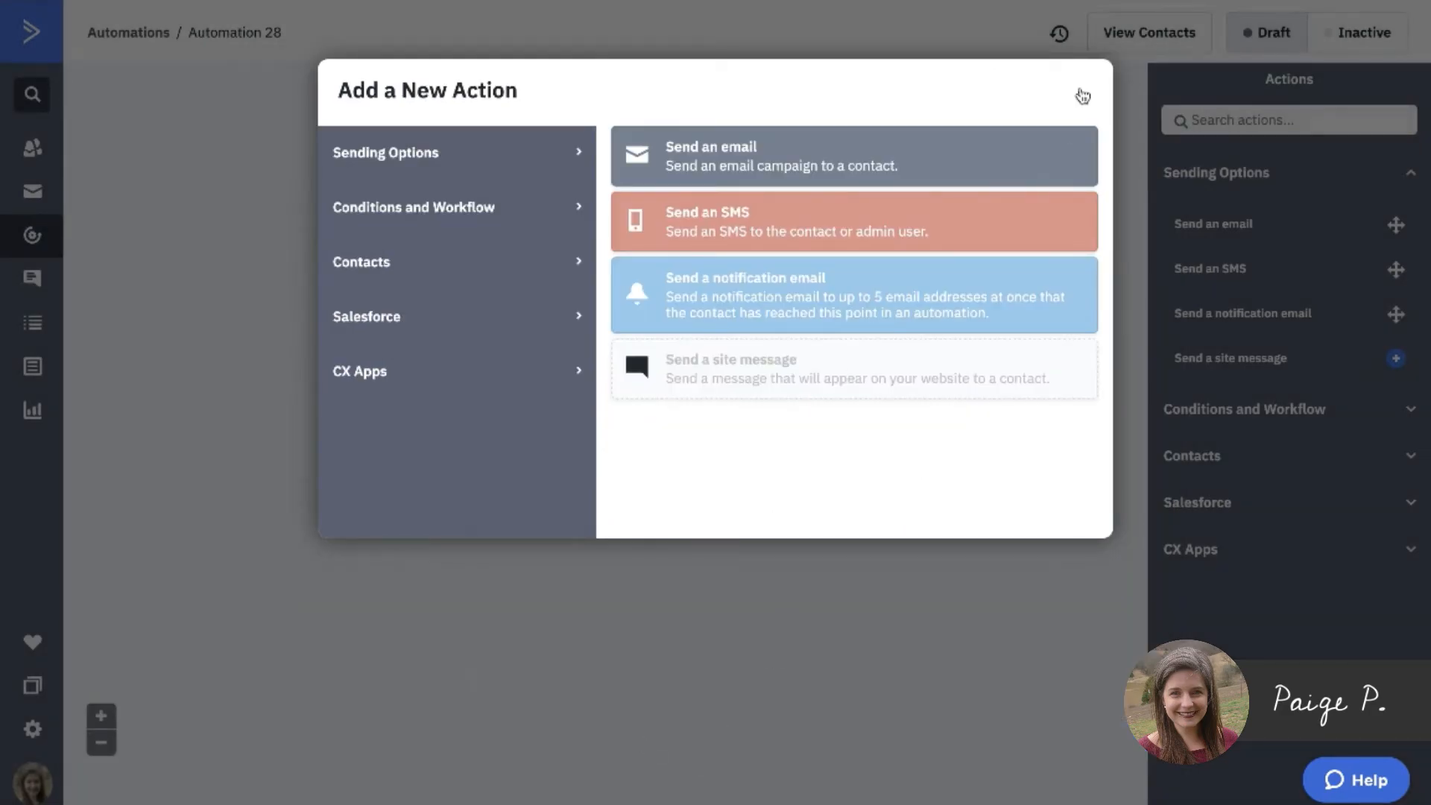
pyautogui.click(1083, 96)
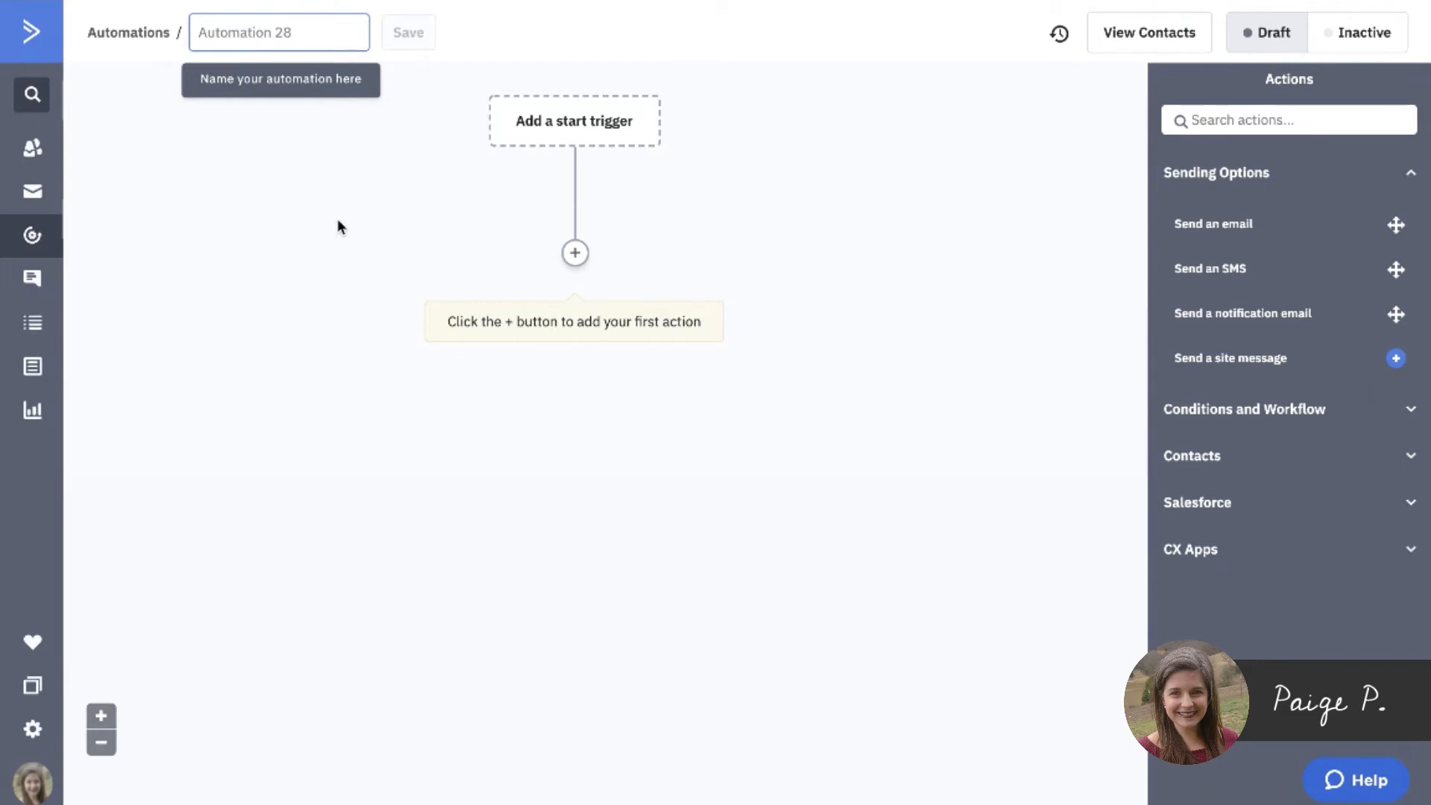
# Step: Name the automation "Welcome Sequence DEMO" and save the name
pyautogui.write('Welcome Sequence')
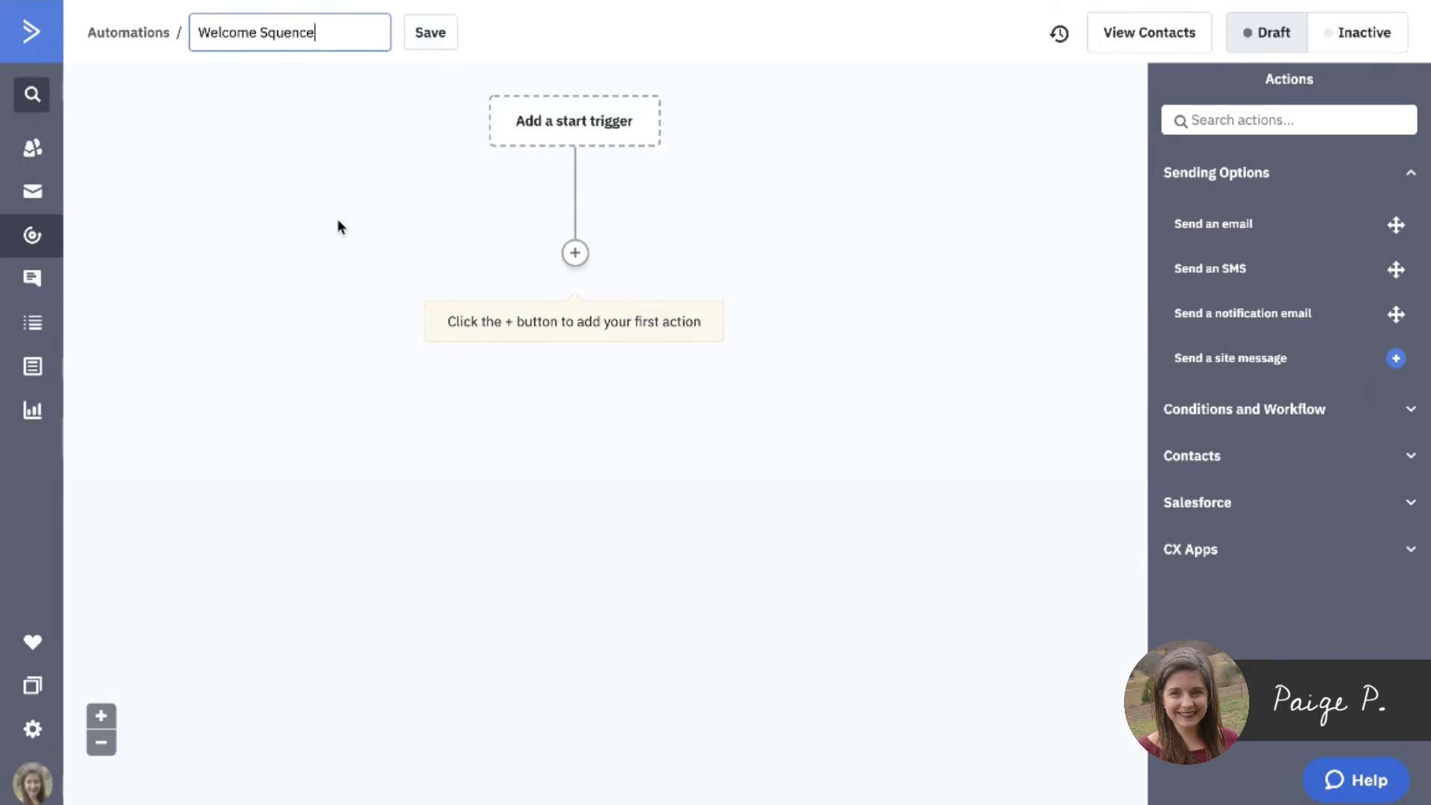
pyautogui.write(' DEMO')
pyautogui.press('Left')
pyautogui.press('Left')
pyautogui.press('Left')
pyautogui.press('Left')
pyautogui.press('Left')
pyautogui.press('Left')
pyautogui.press('Left')
pyautogui.press('Left')
pyautogui.press('Left')
pyautogui.press('Left')
pyautogui.press('Left')
pyautogui.write('e')
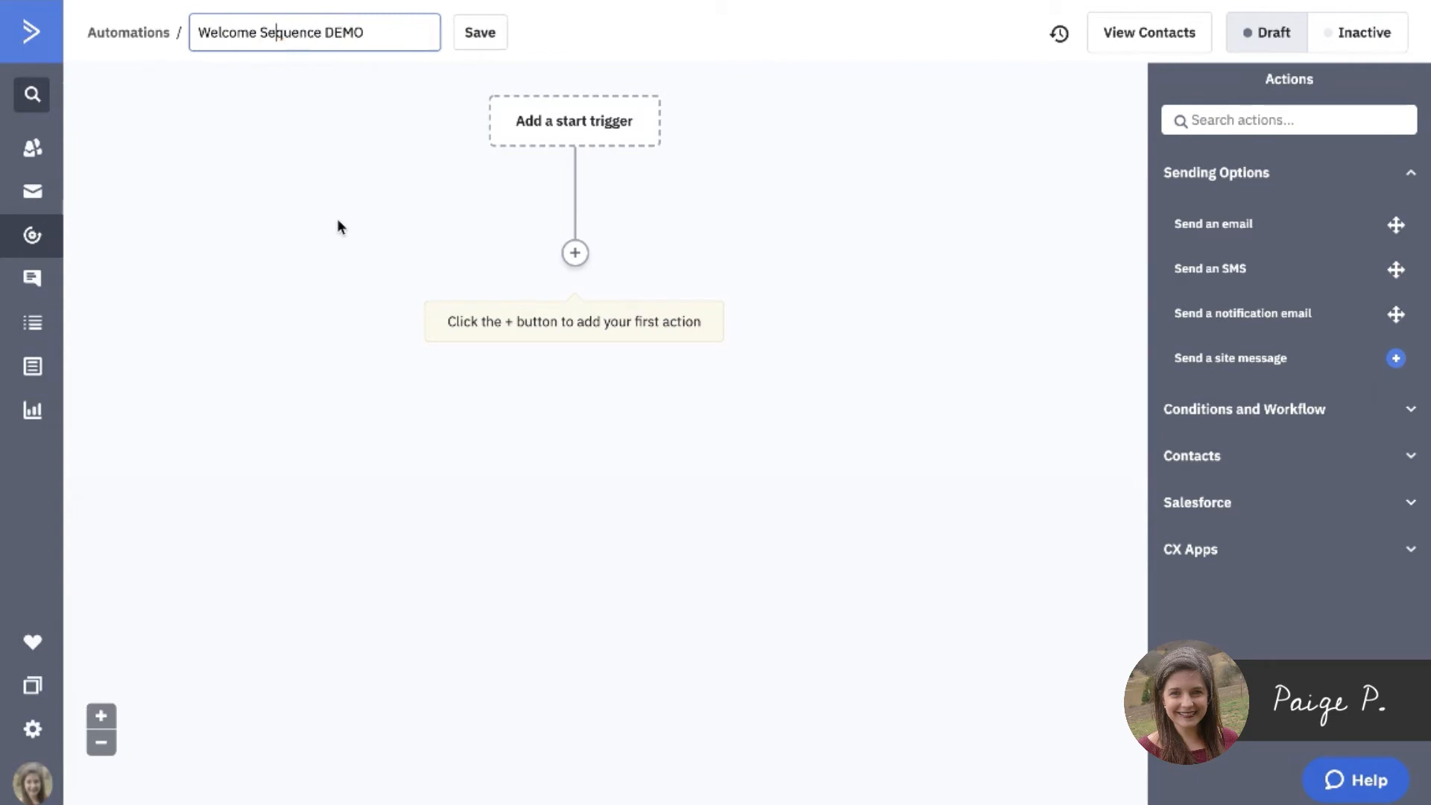
pyautogui.click(480, 34)
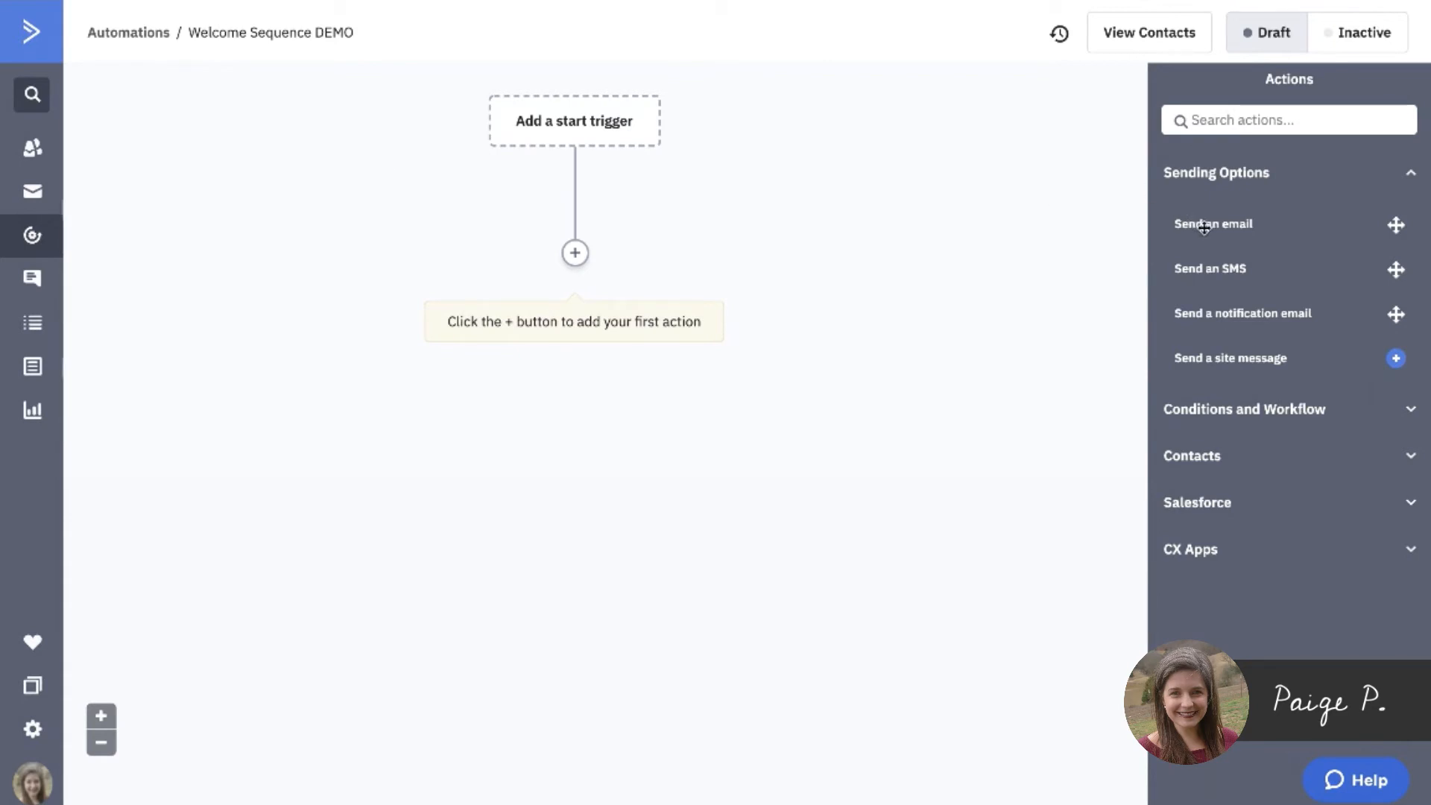
# Step: Add a send-email action as the first action, using a new email named "Wel1:" without choosing a template
pyautogui.moveTo(1194, 217); pyautogui.dragTo(633, 271)
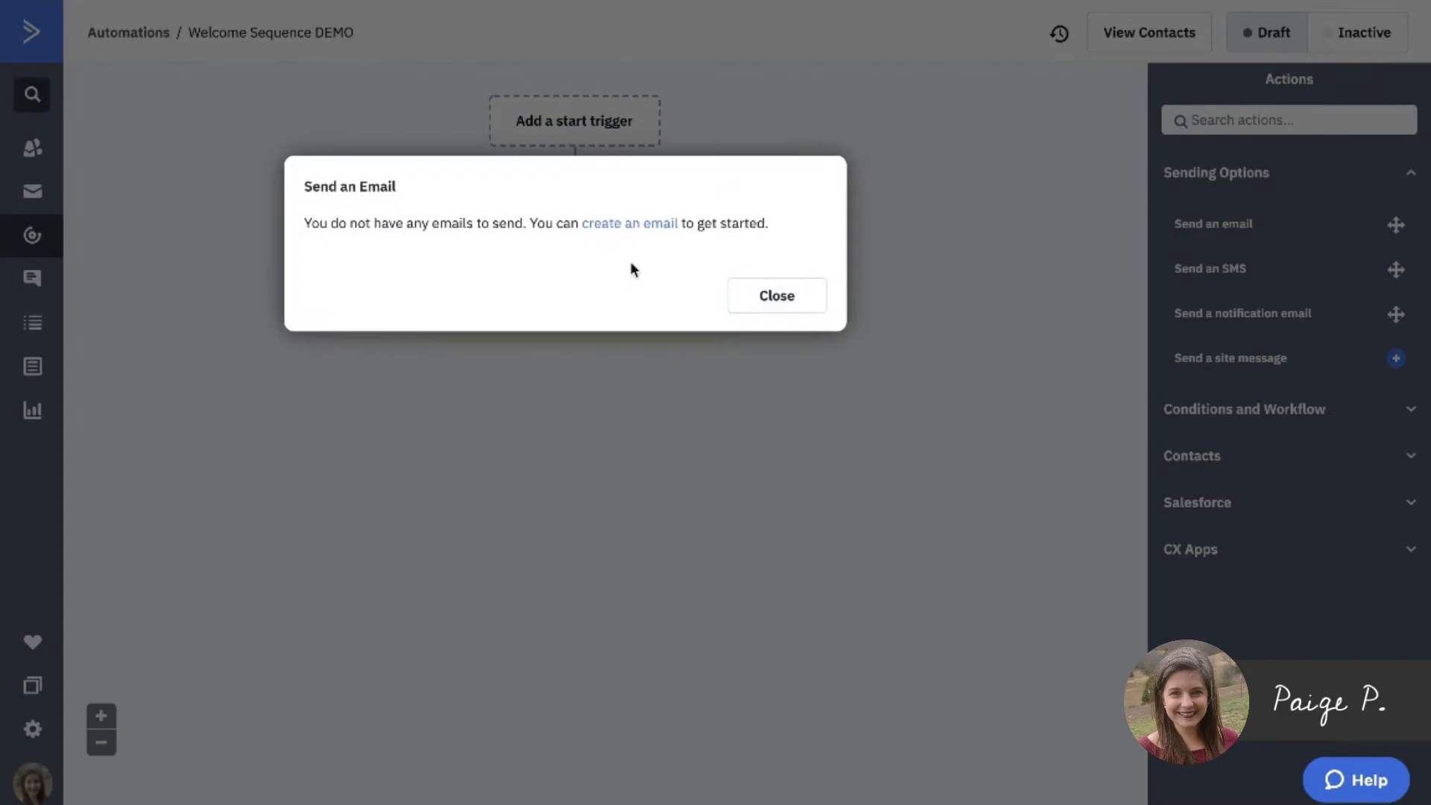
pyautogui.click(638, 225)
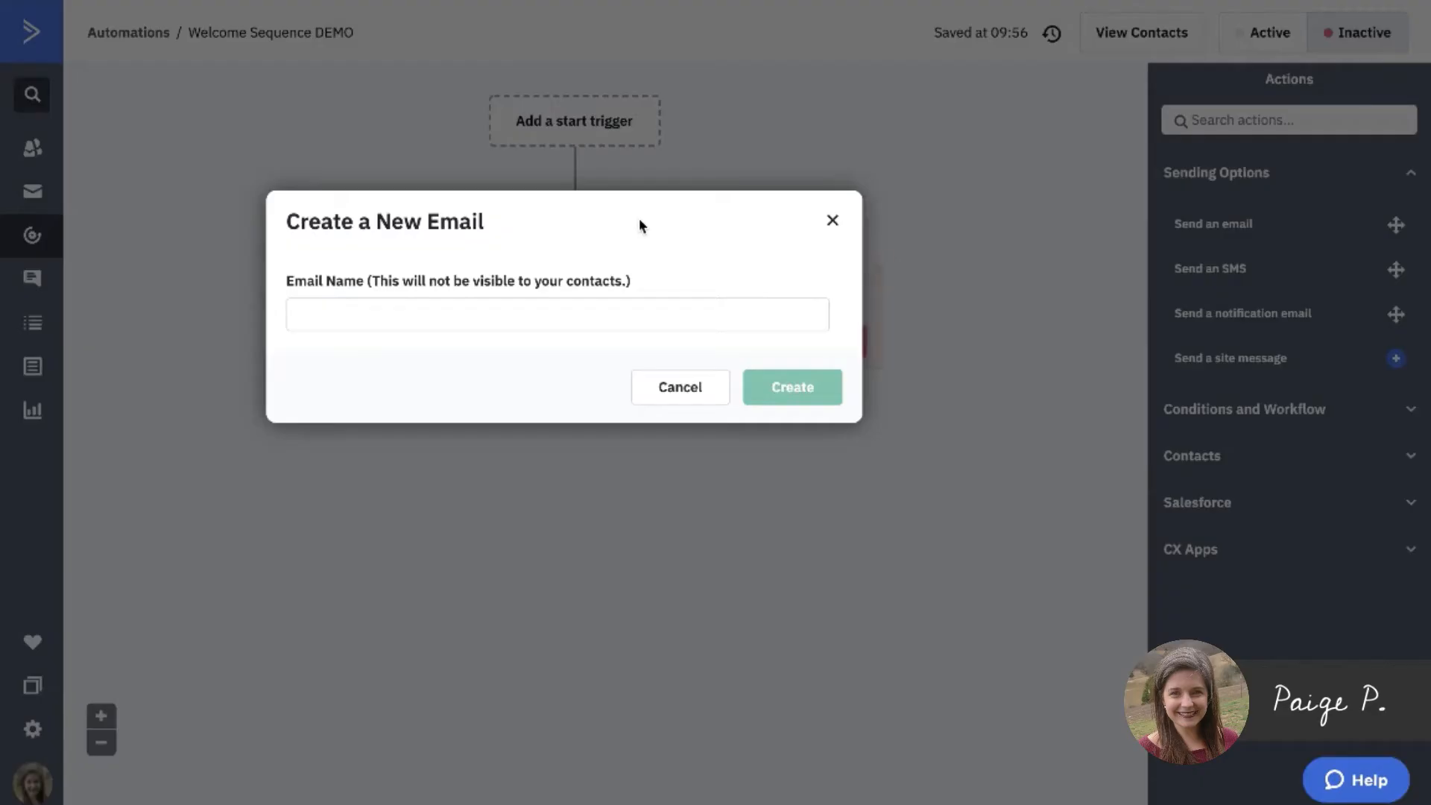
pyautogui.click(604, 303)
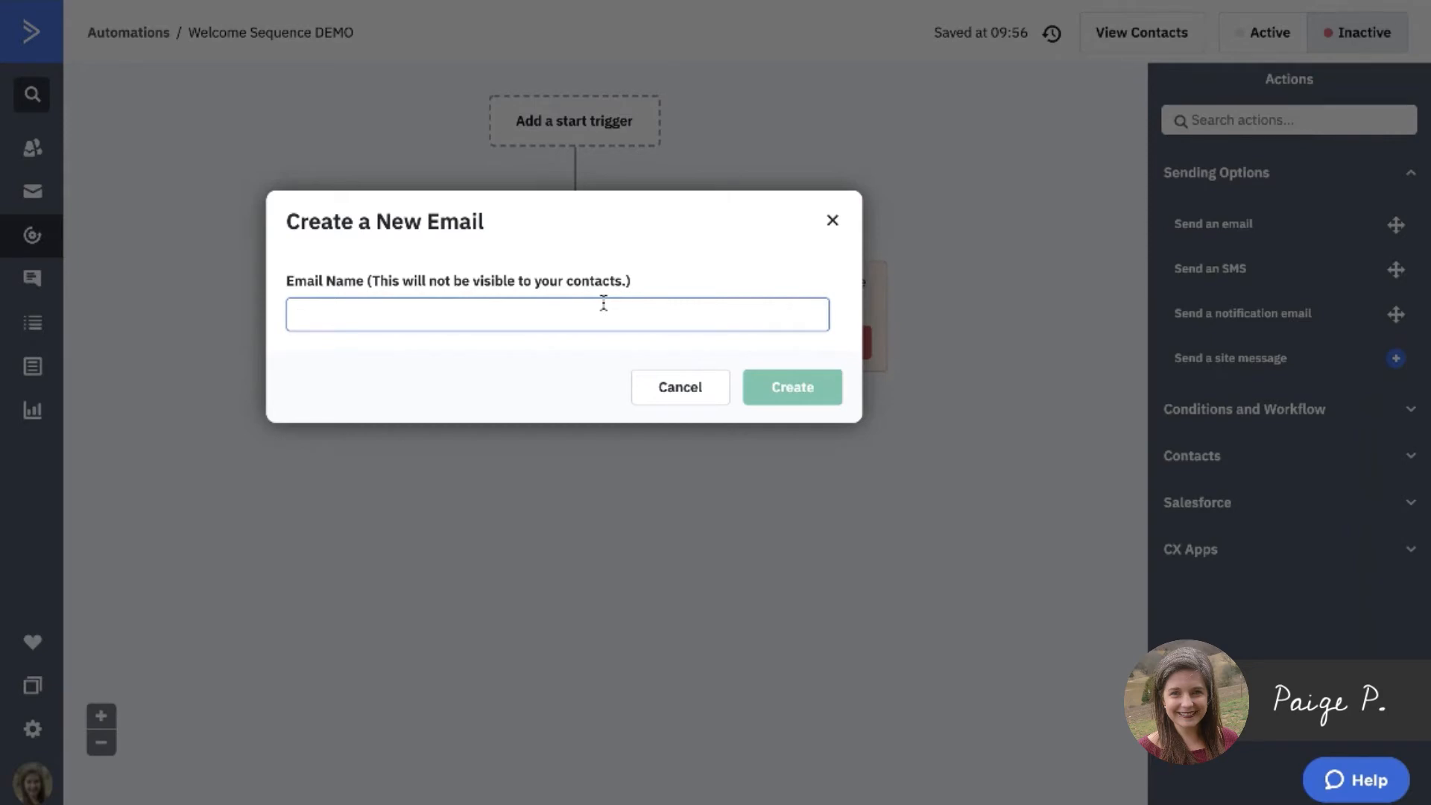
pyautogui.write('Wel1:')
pyautogui.click(834, 383)
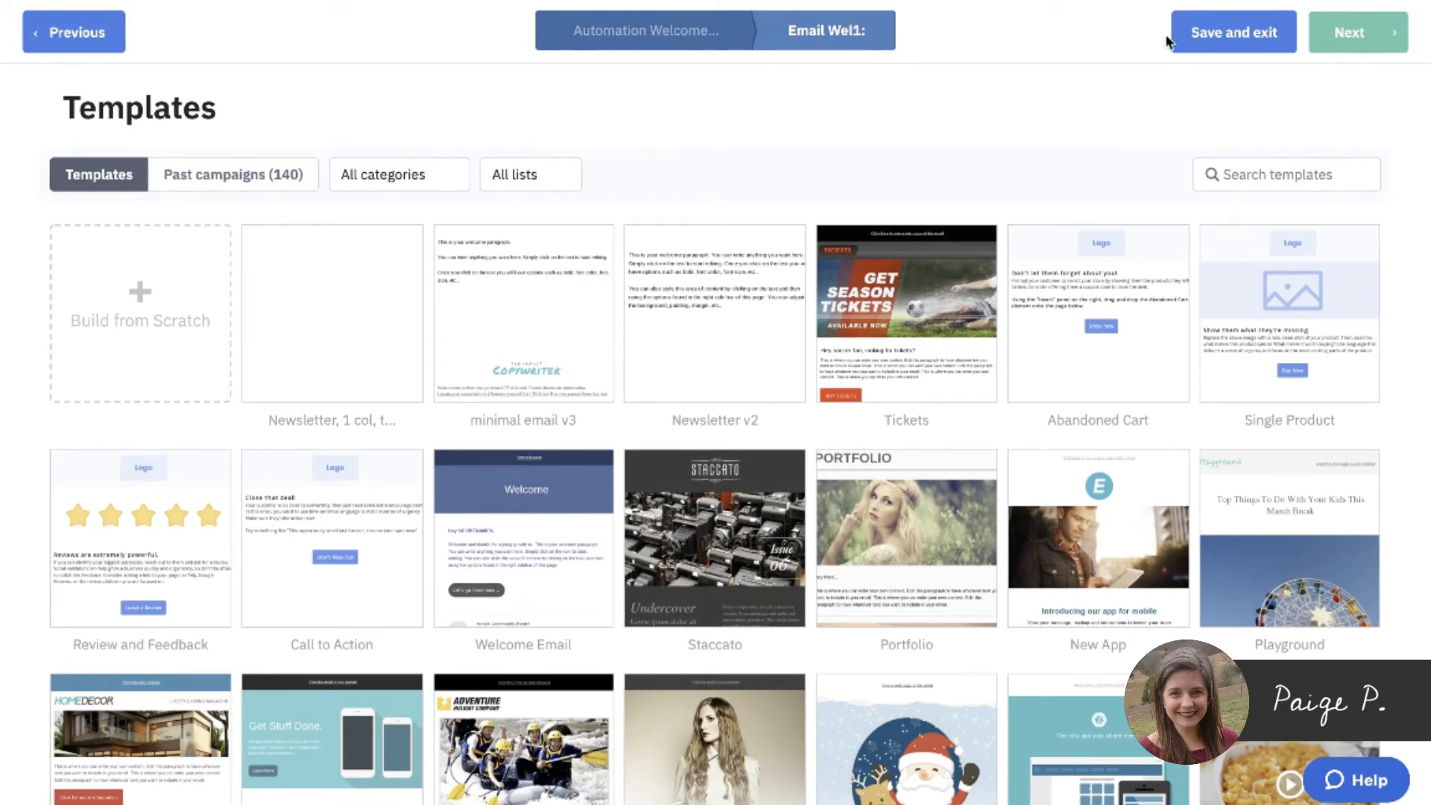
pyautogui.click(1183, 43)
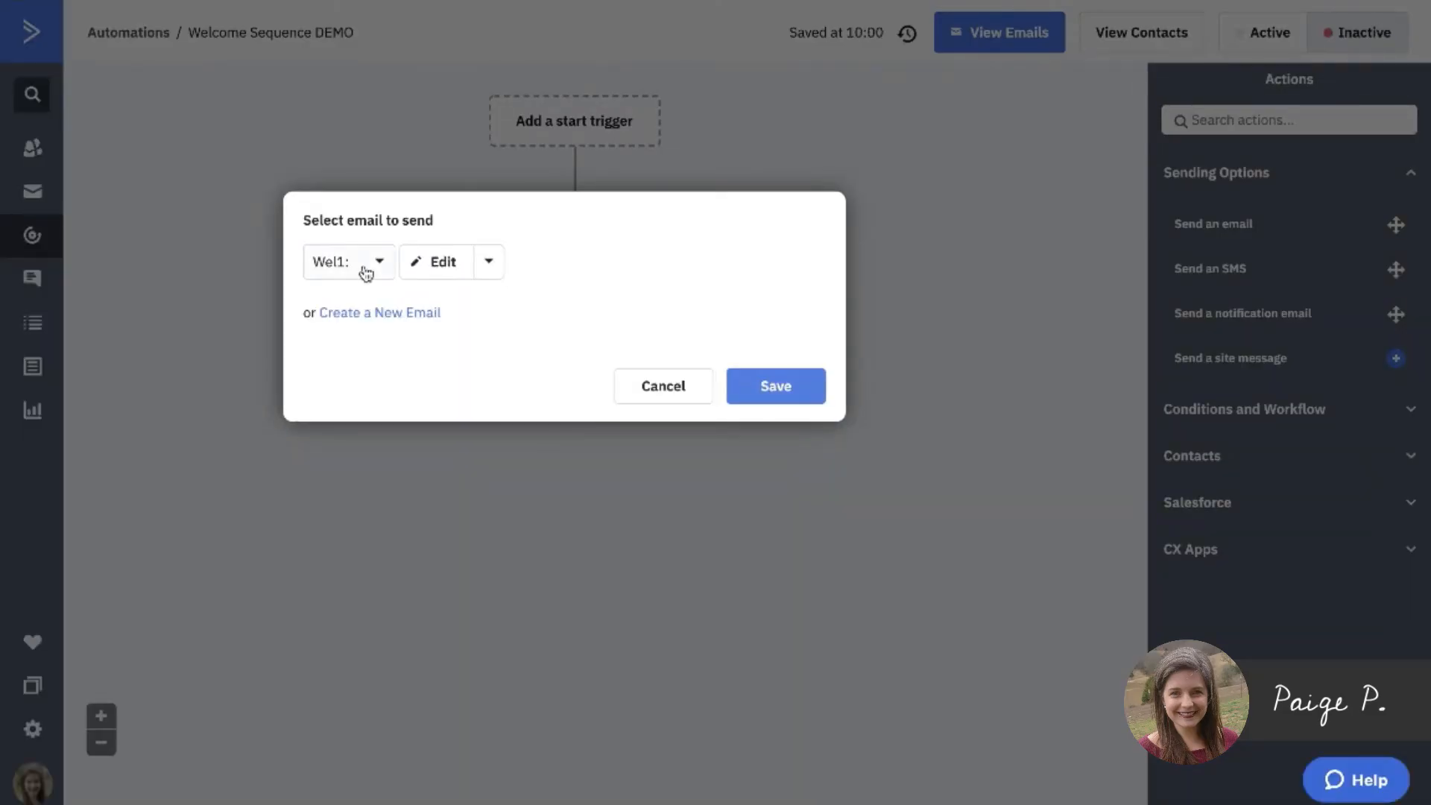
pyautogui.click(742, 385)
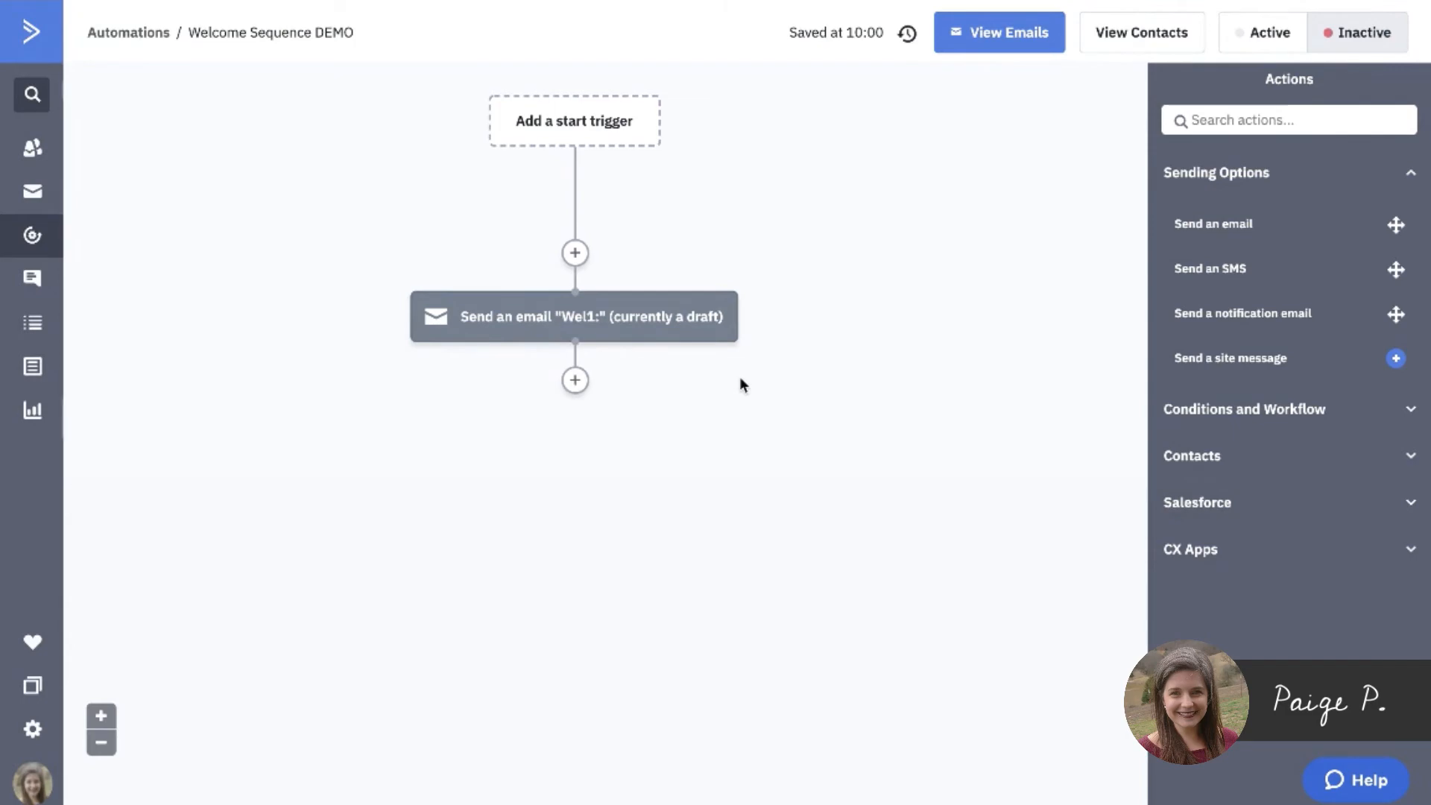
# Step: Add a second send-email action below Wel1: with a new email named "Wel2:"
pyautogui.moveTo(1189, 224); pyautogui.dragTo(614, 406)
pyautogui.click(390, 377)
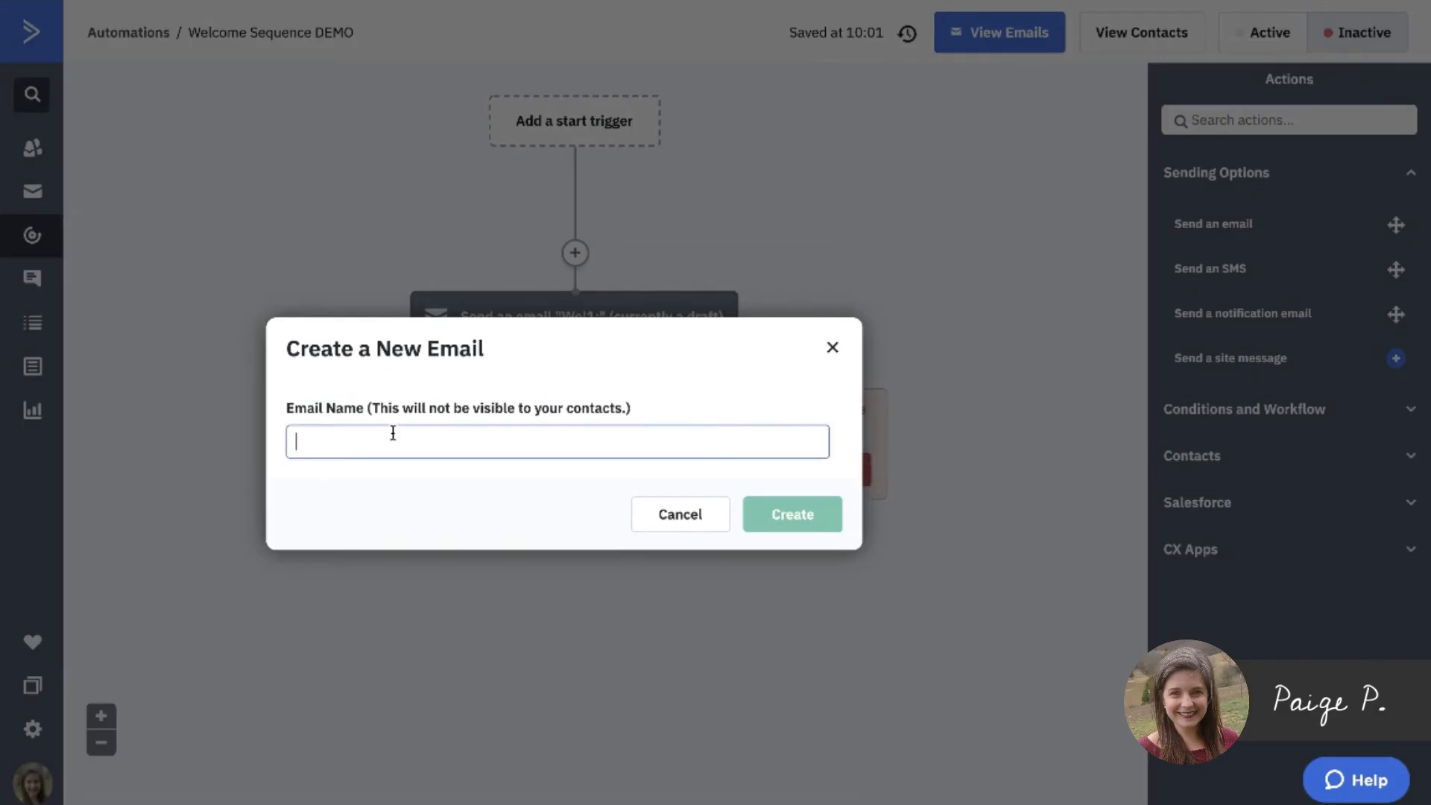
pyautogui.write('Wel2:')
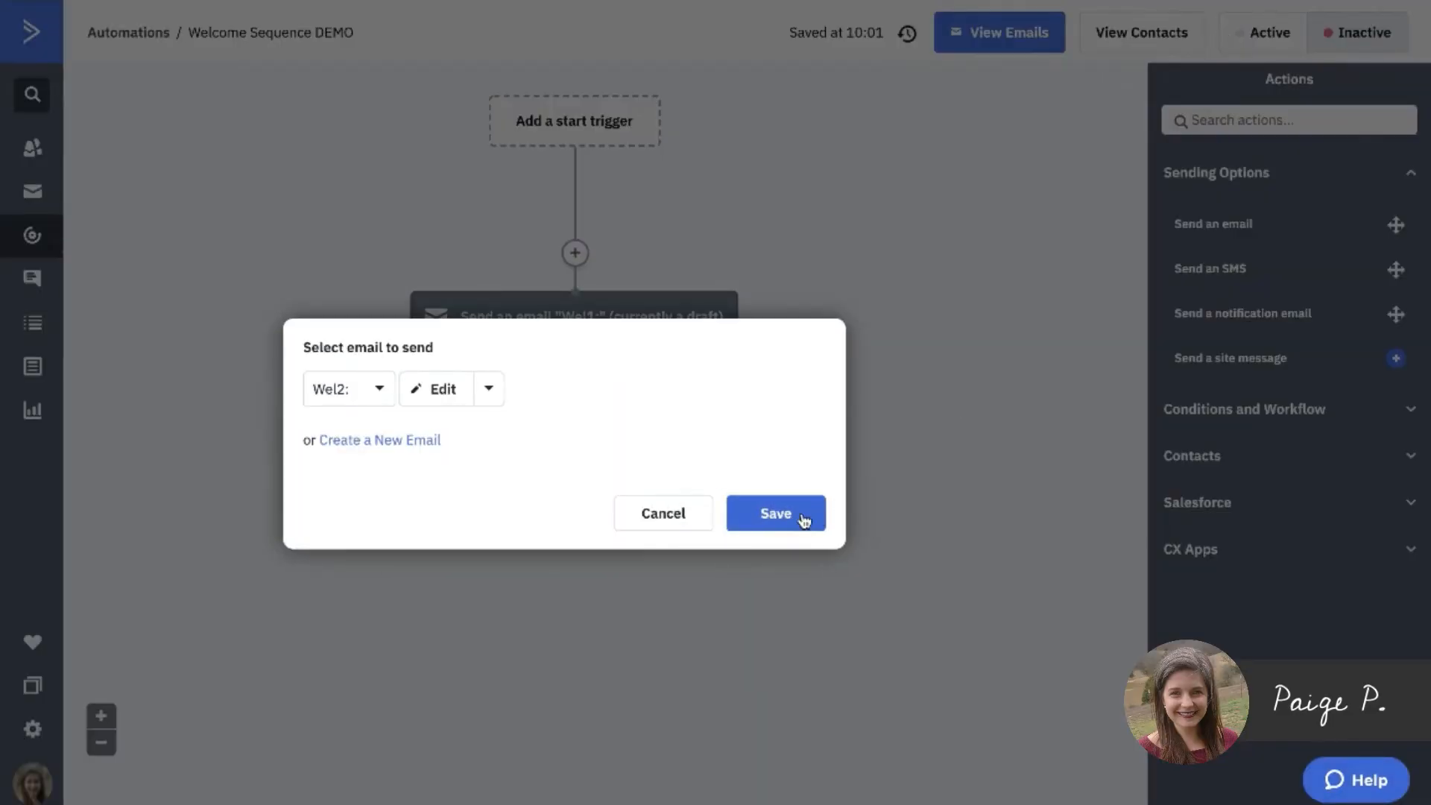
pyautogui.click(804, 520)
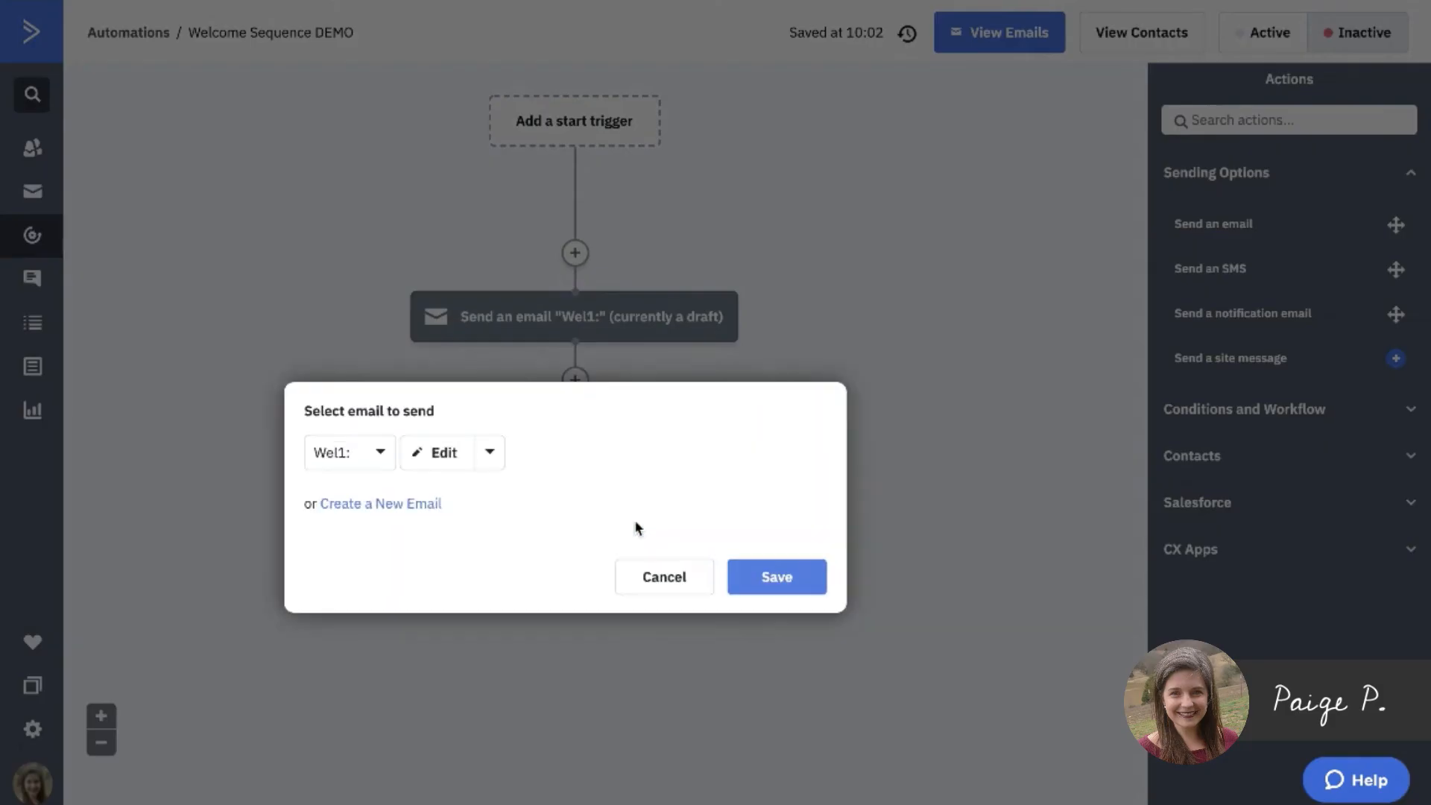
# Step: Create a new email named "Wel3:" for the send-email action below Wel2: and save the action
pyautogui.click(396, 505)
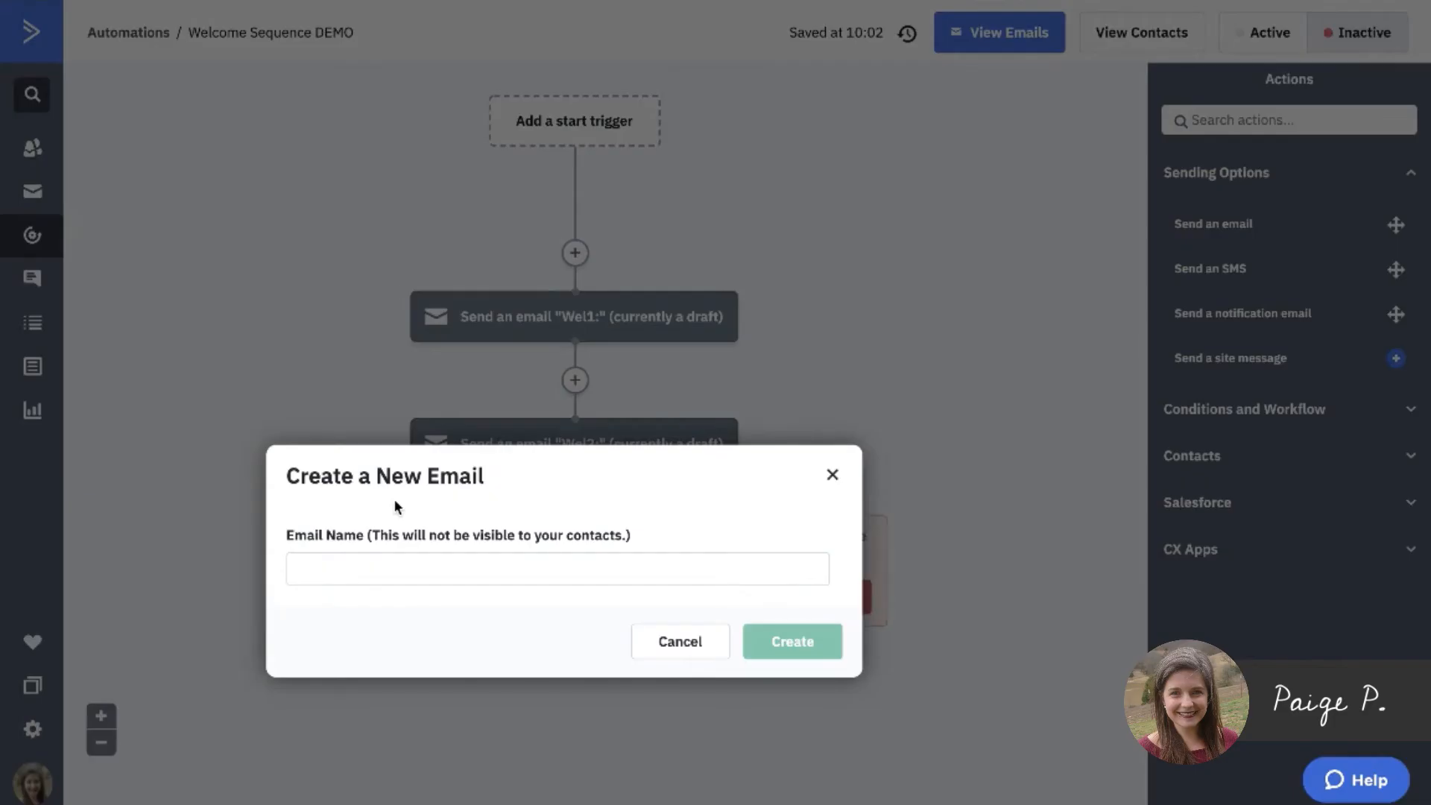
pyautogui.click(390, 563)
pyautogui.write('Wel3:')
pyautogui.click(776, 643)
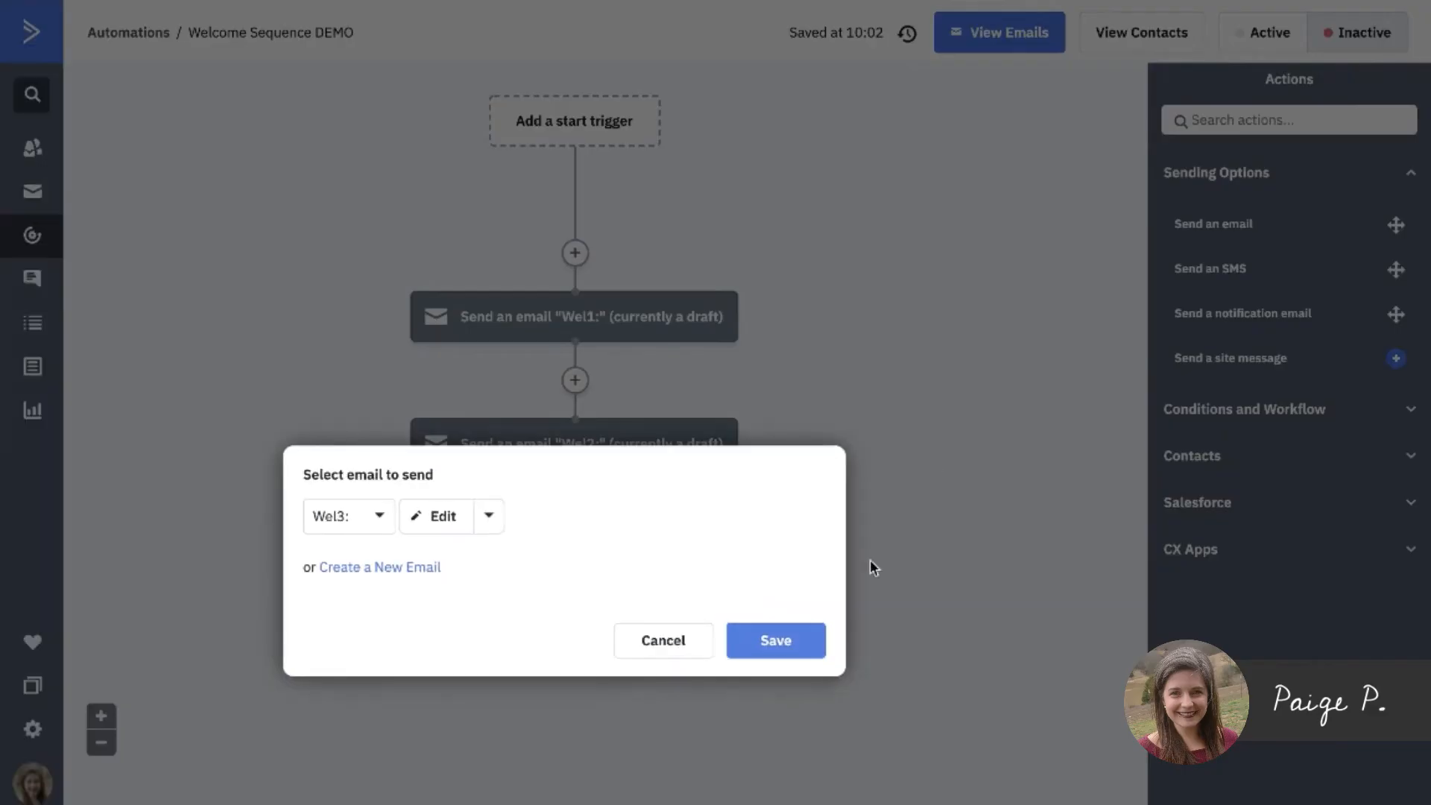
pyautogui.click(785, 650)
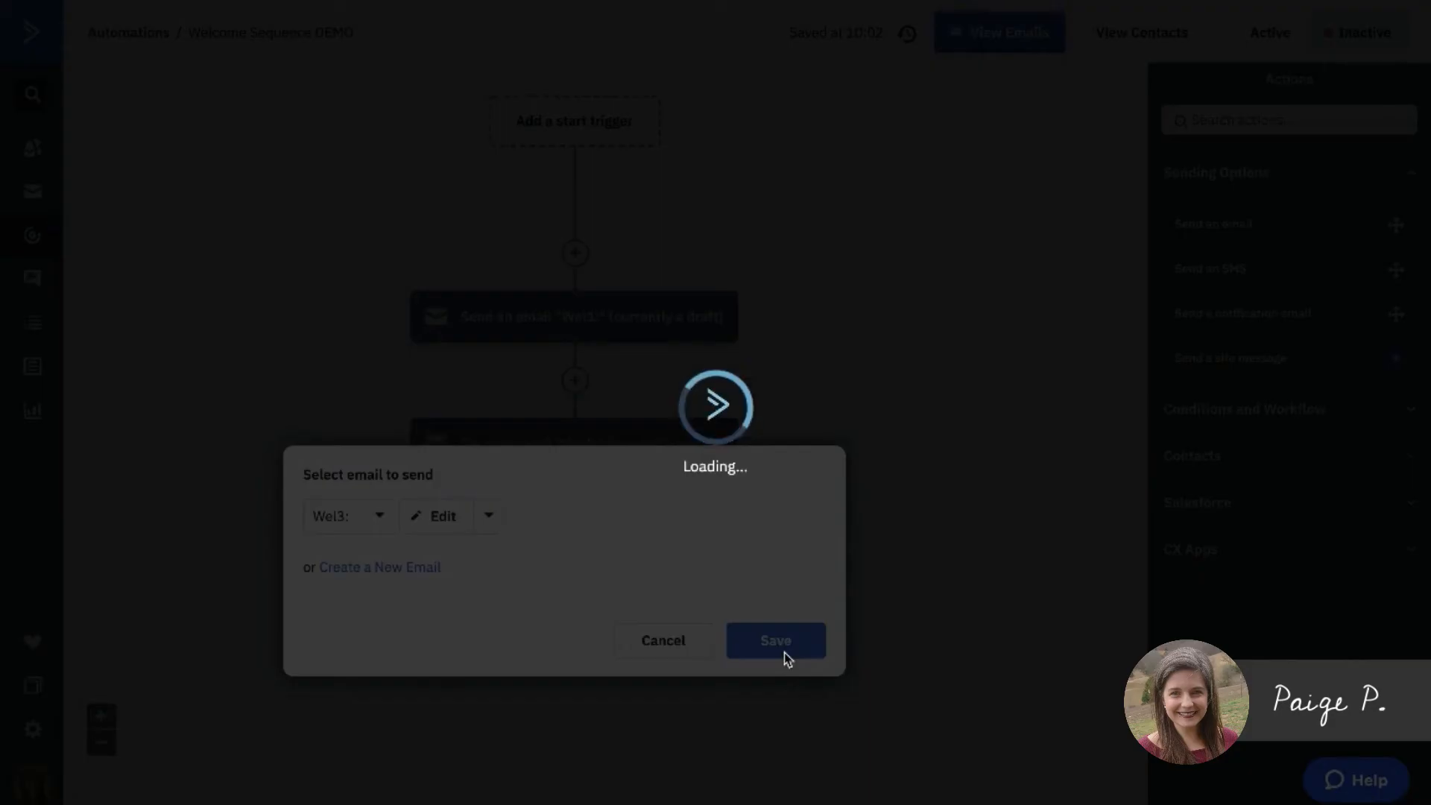
# Step: Add a fourth send-email action below Wel3: with a new email named "Wel4:"
pyautogui.moveTo(1253, 225); pyautogui.dragTo(622, 637)
pyautogui.click(423, 634)
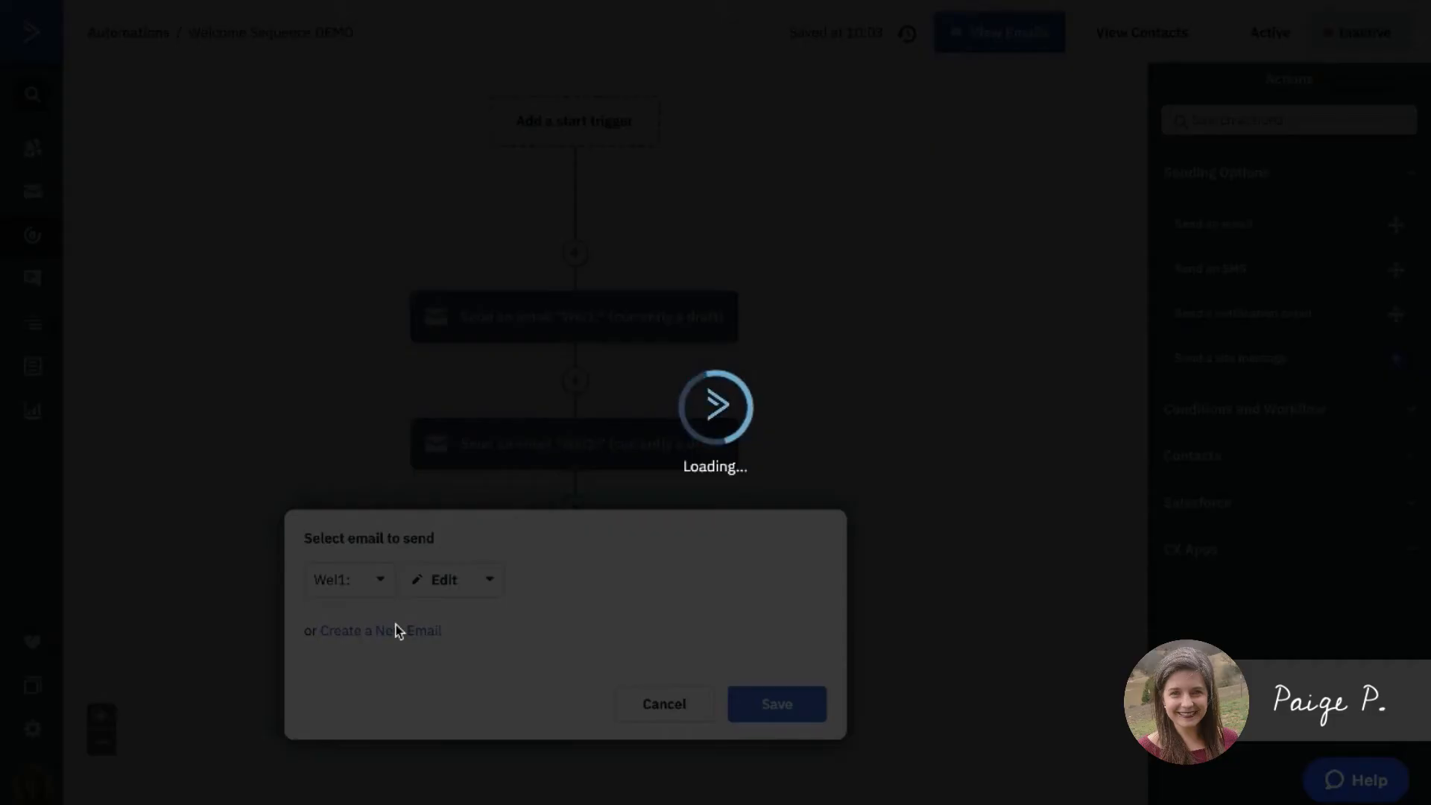
pyautogui.click(388, 660)
pyautogui.write('Wel4:')
pyautogui.click(820, 747)
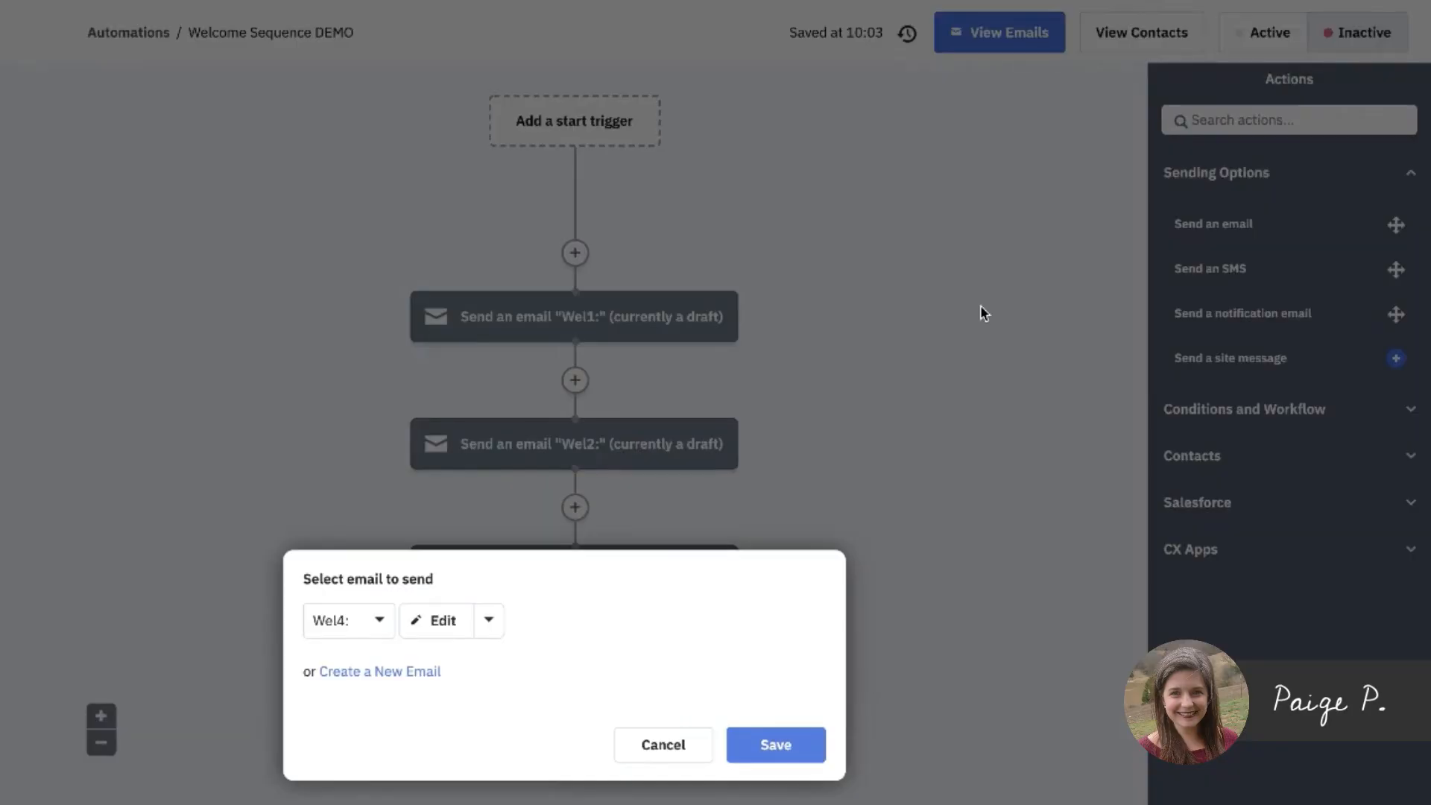
pyautogui.click(776, 745)
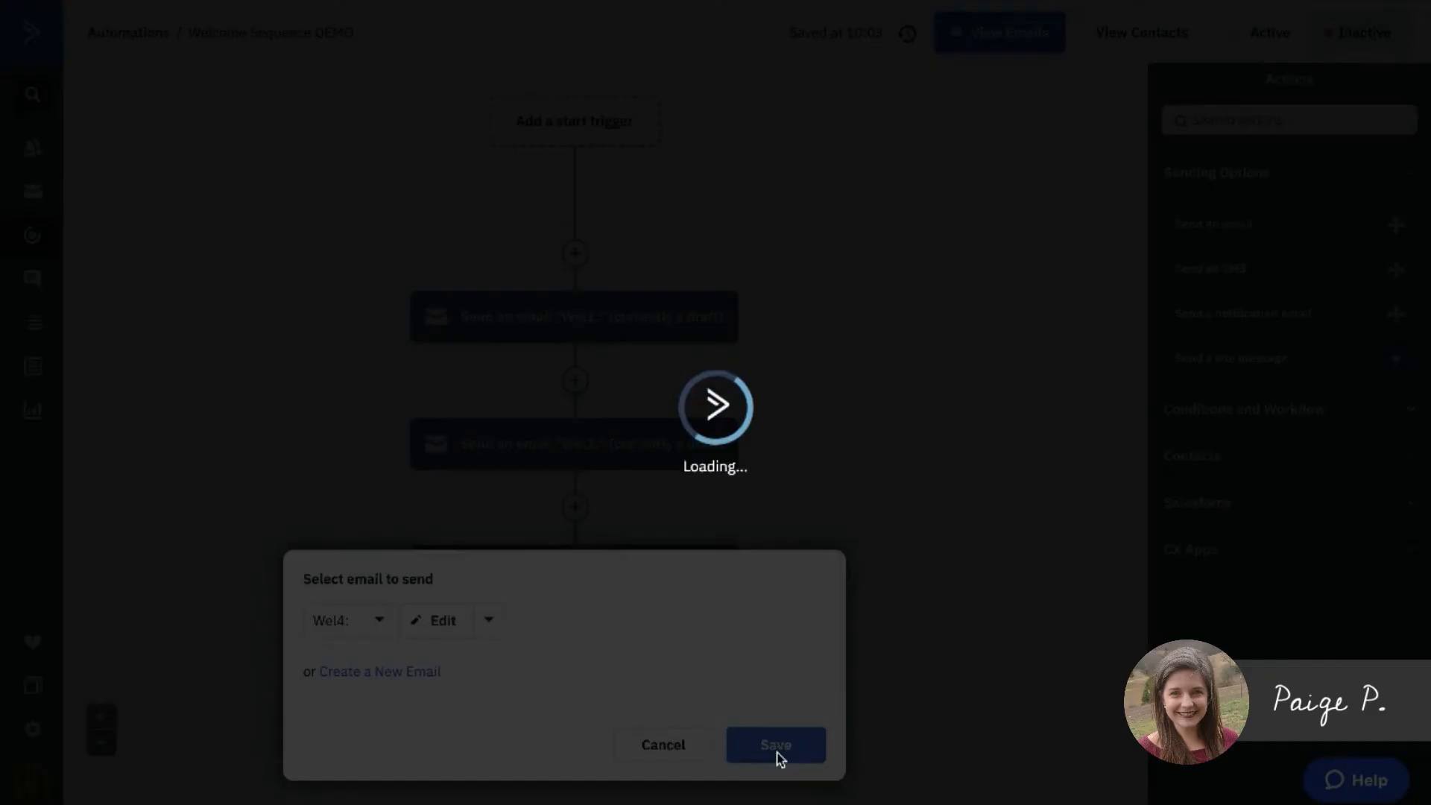
# Step: Add a fifth send-email action at the end of the sequence with a new email named "Wel5:"
pyautogui.moveTo(1252, 225); pyautogui.dragTo(727, 523)
pyautogui.click(372, 526)
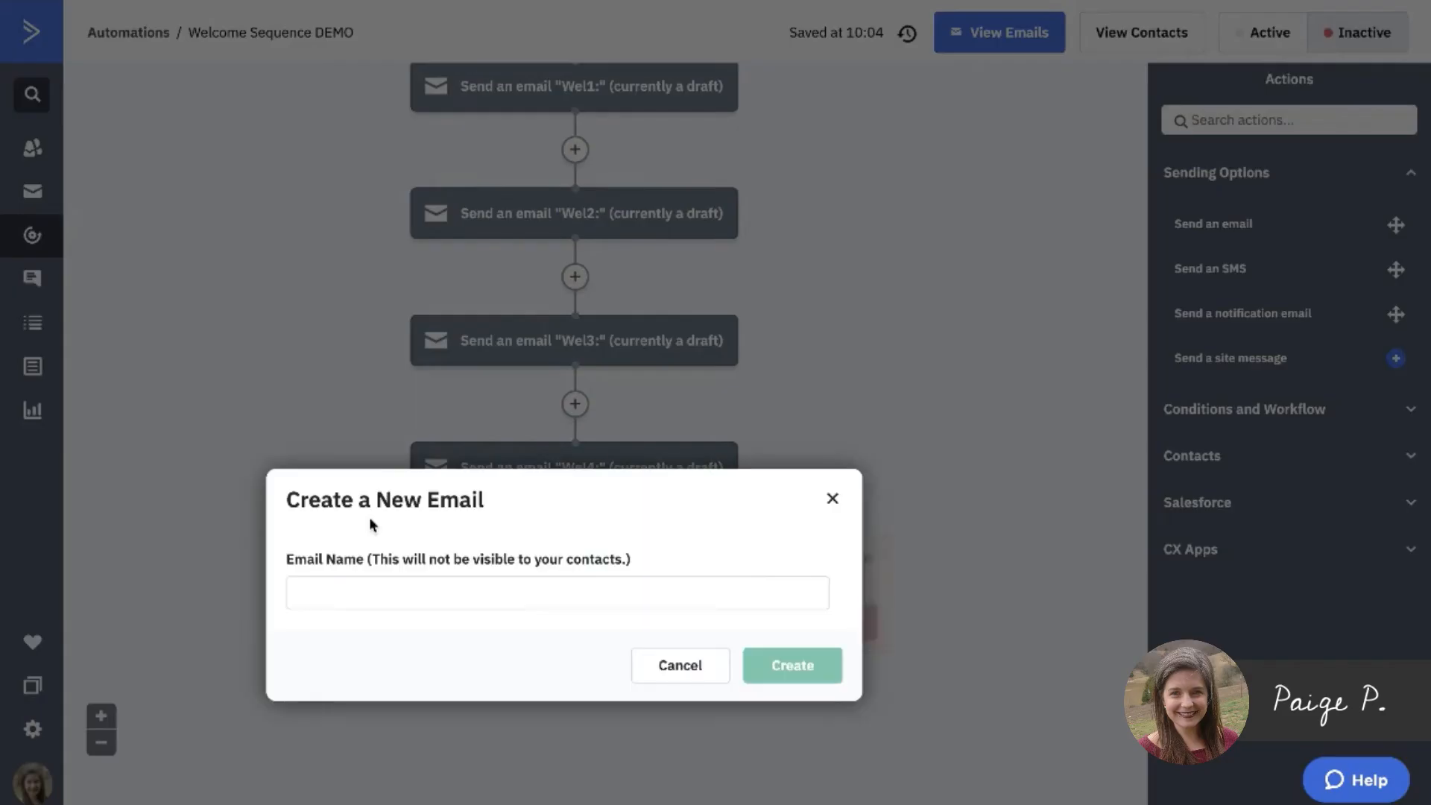
pyautogui.click(340, 595)
pyautogui.write('Wel5:')
pyautogui.click(772, 660)
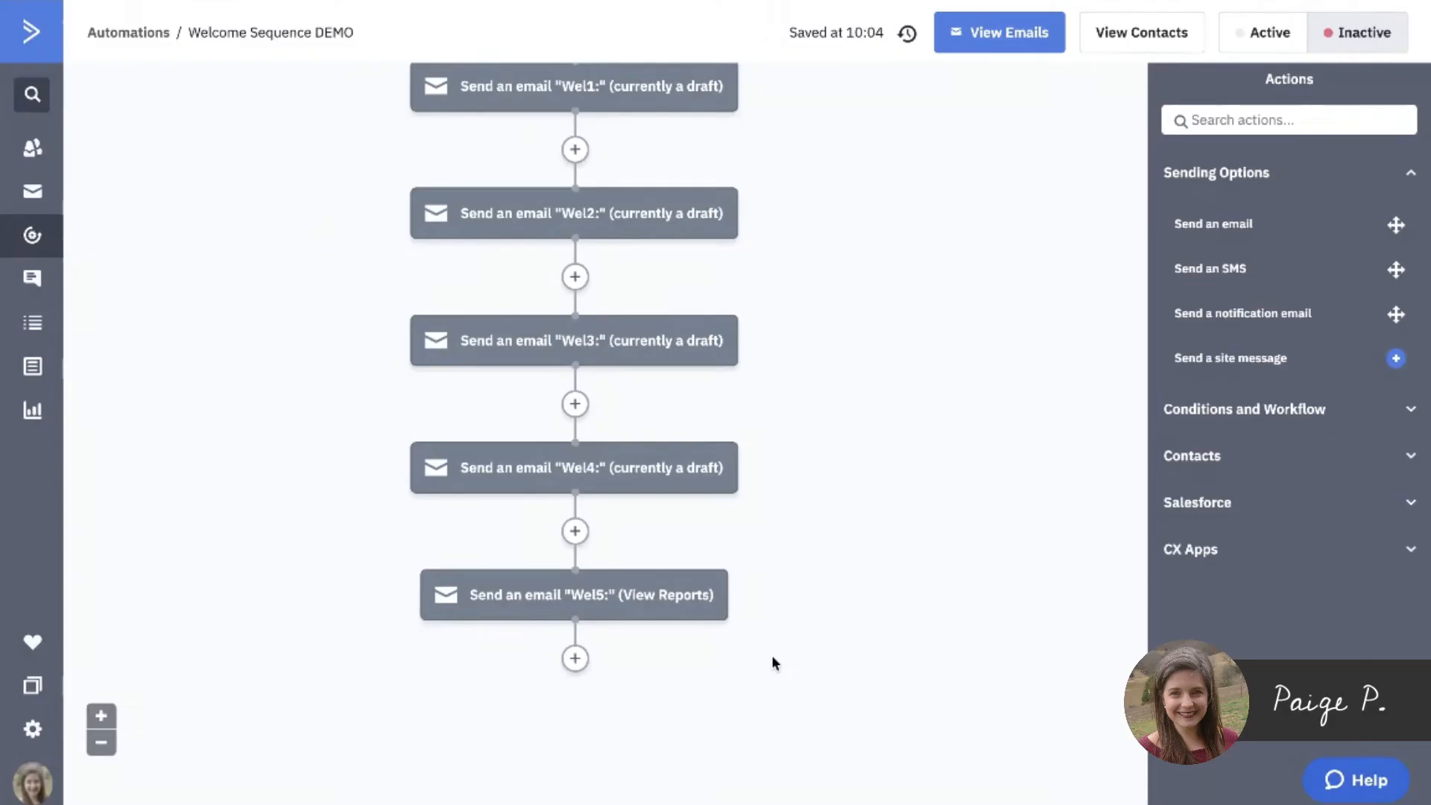
pyautogui.click(1202, 43)
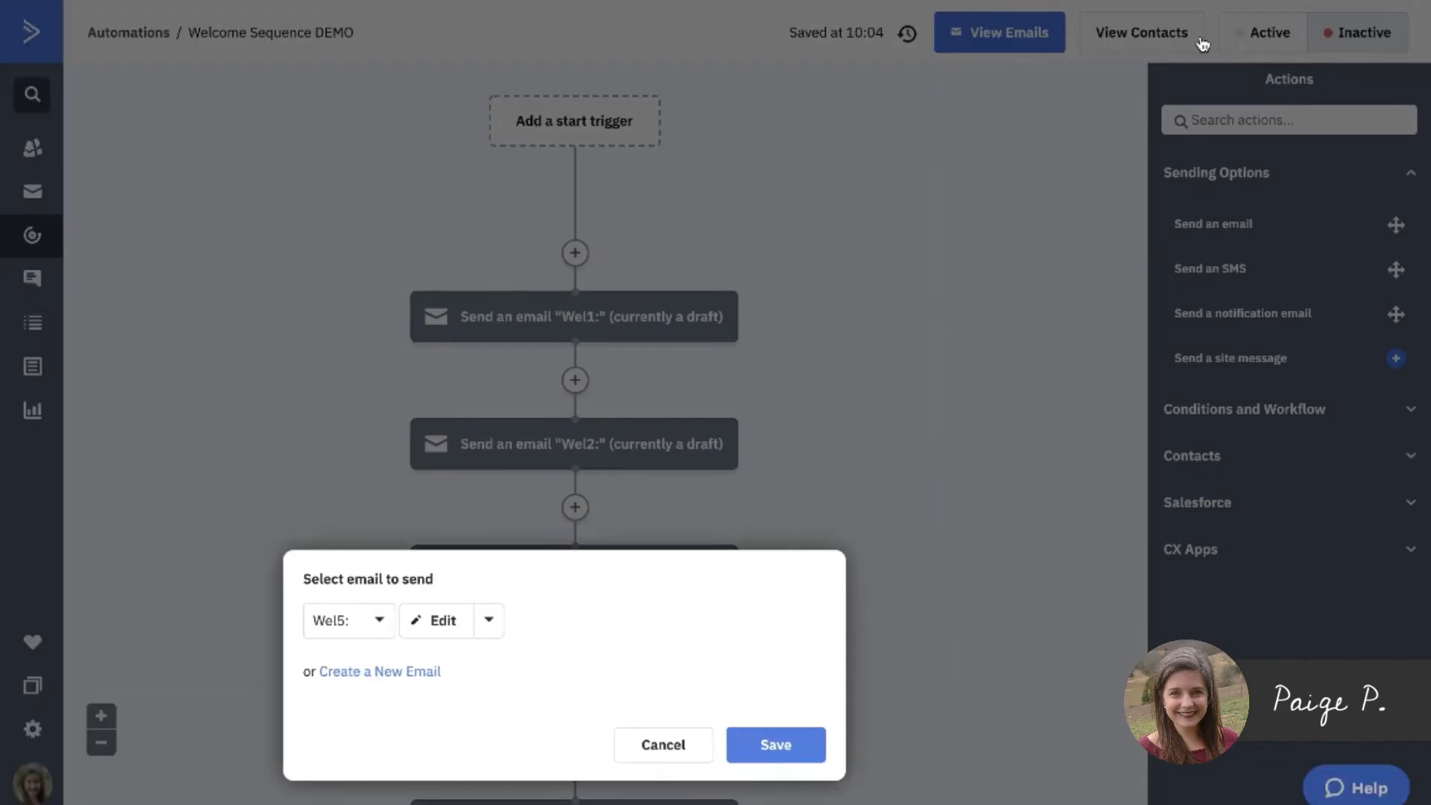
pyautogui.click(808, 747)
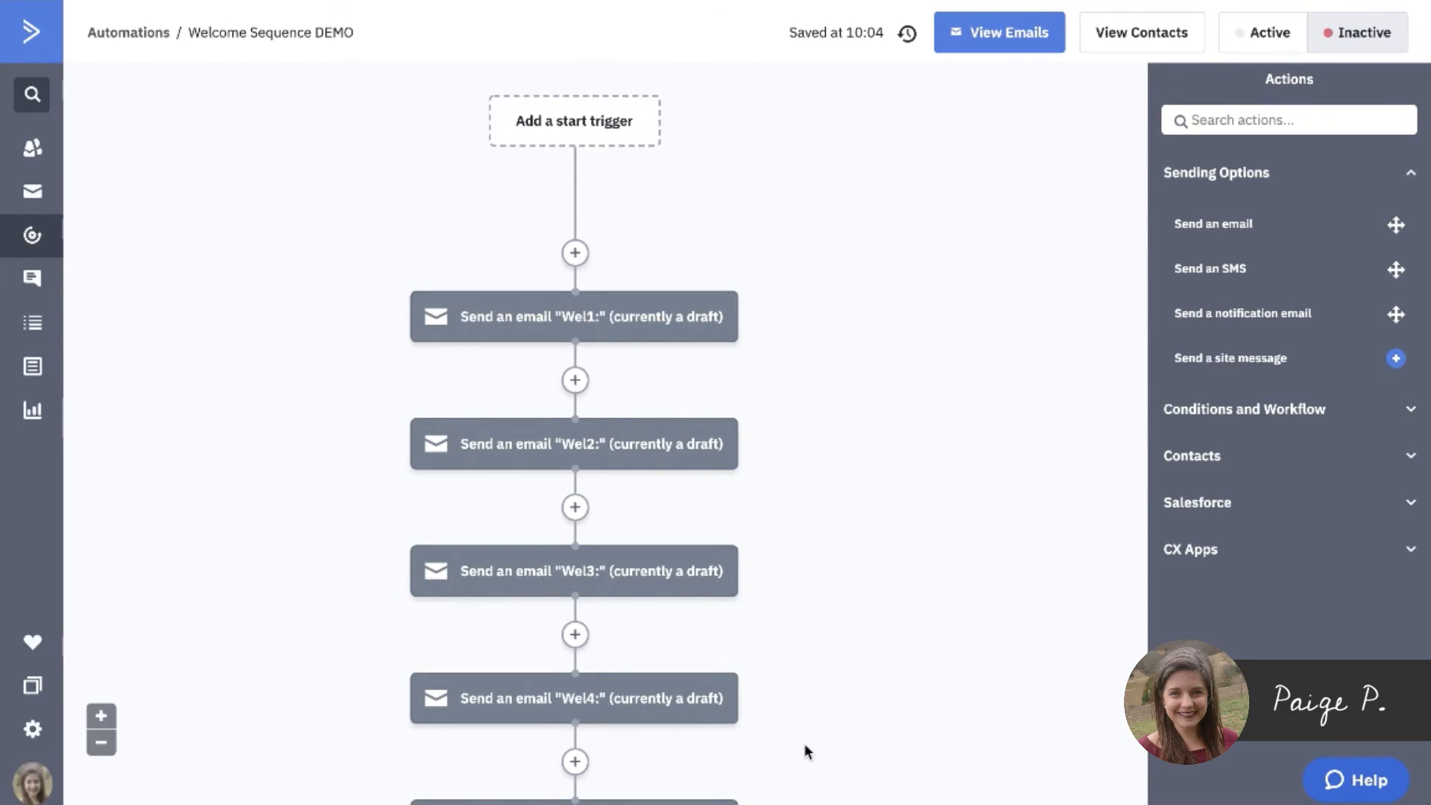
# Step: Add a wait condition of 2 days between the Wel1: and Wel2: email actions
pyautogui.scroll(-3, 803, 744)
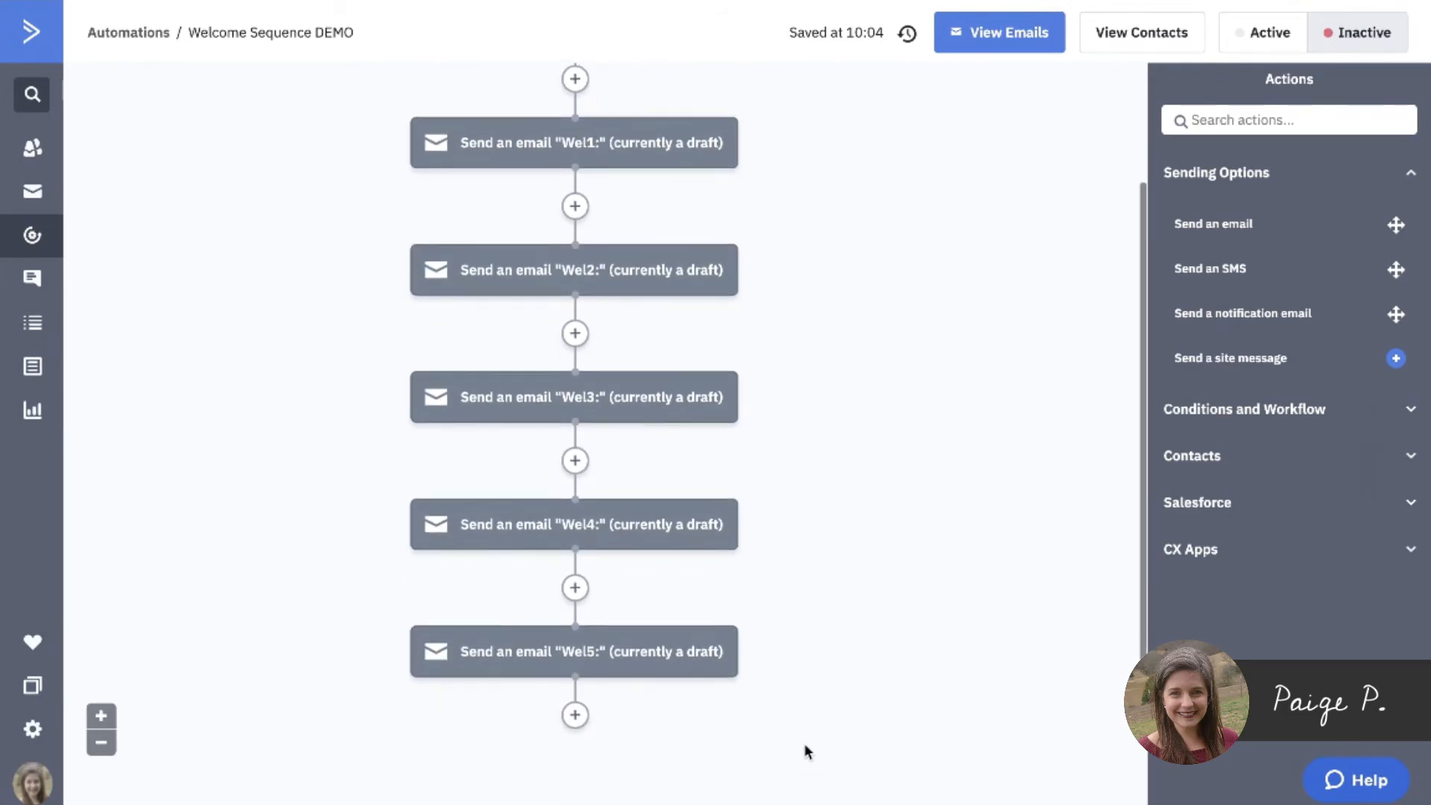
pyautogui.scroll(-2, 804, 744)
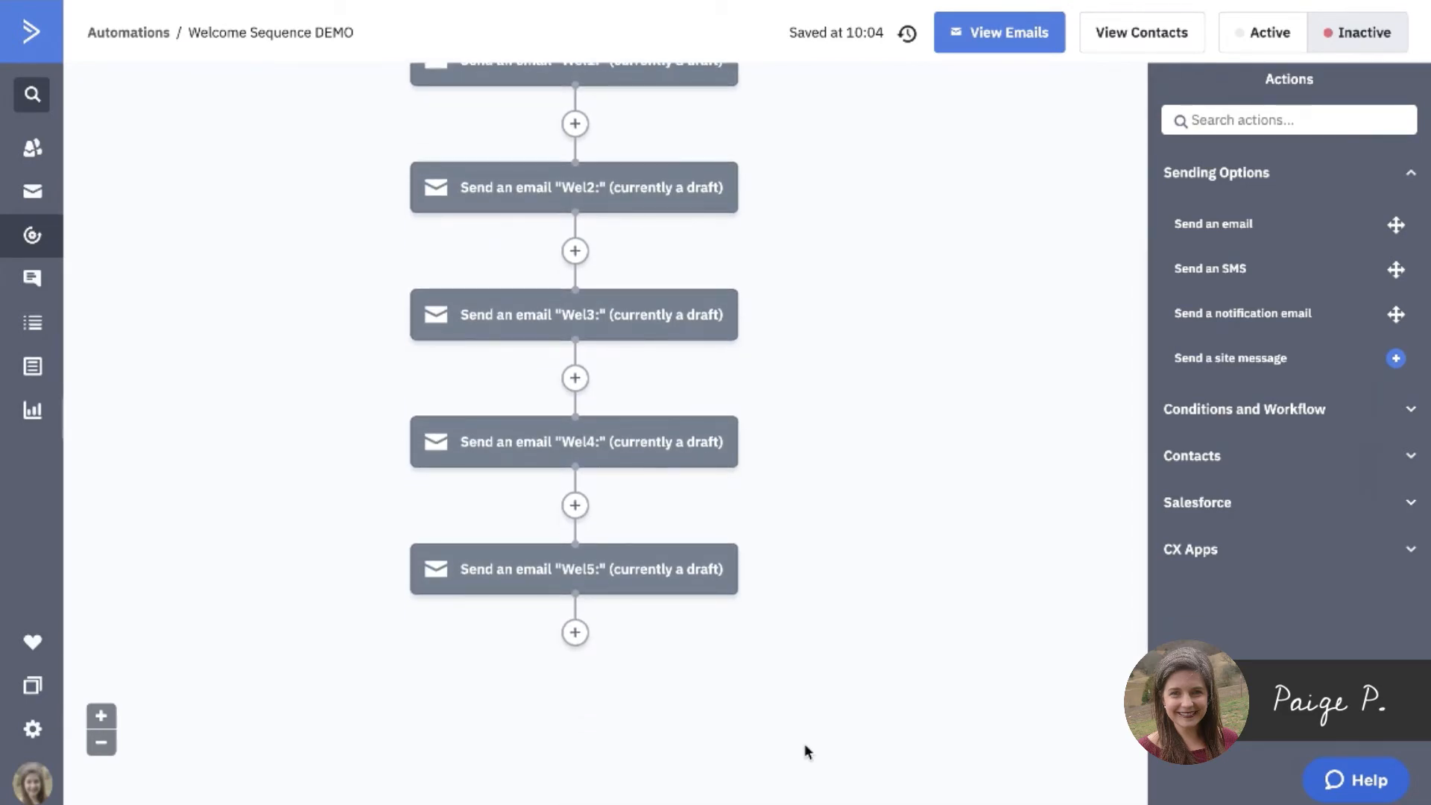
pyautogui.click(1256, 411)
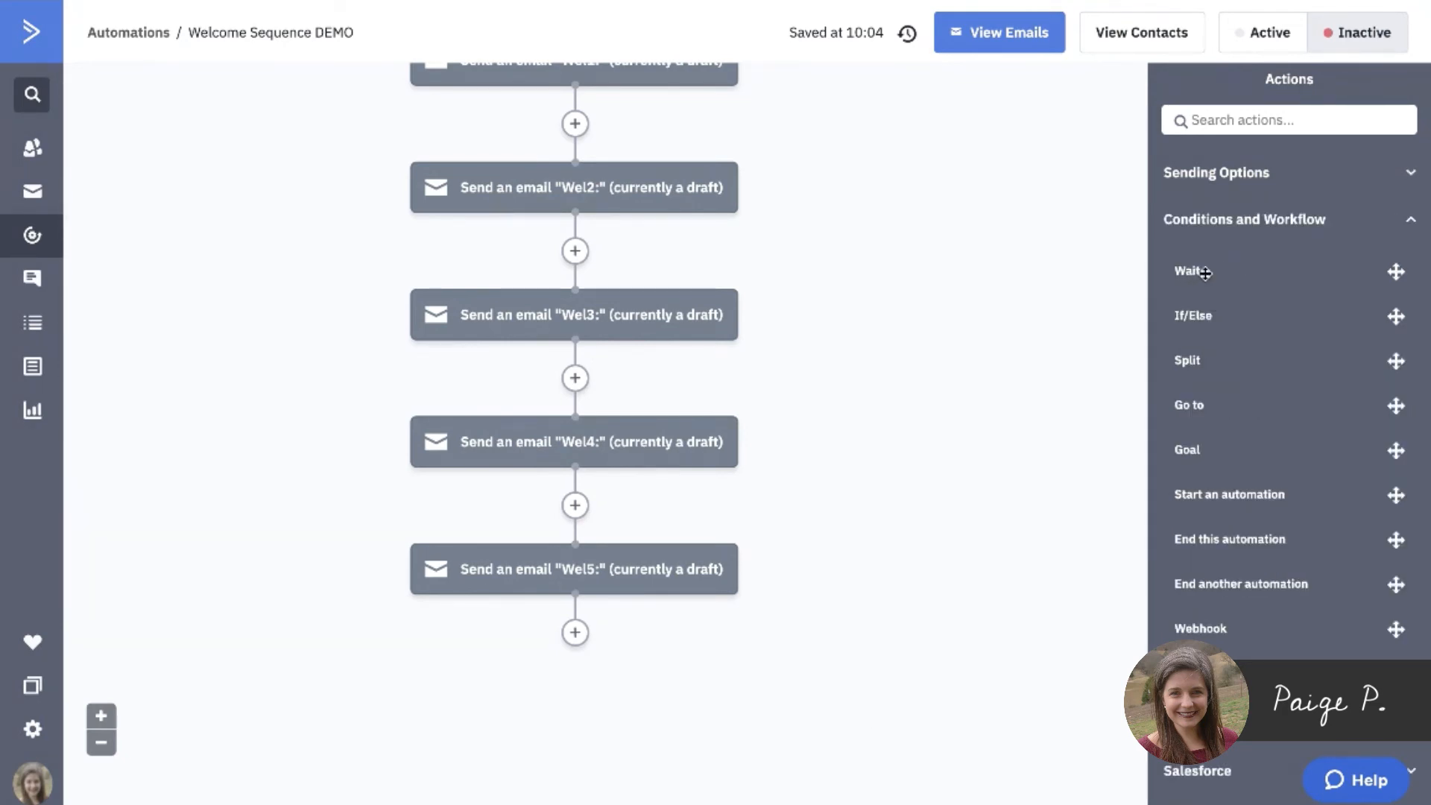
pyautogui.moveTo(1206, 273); pyautogui.dragTo(598, 143)
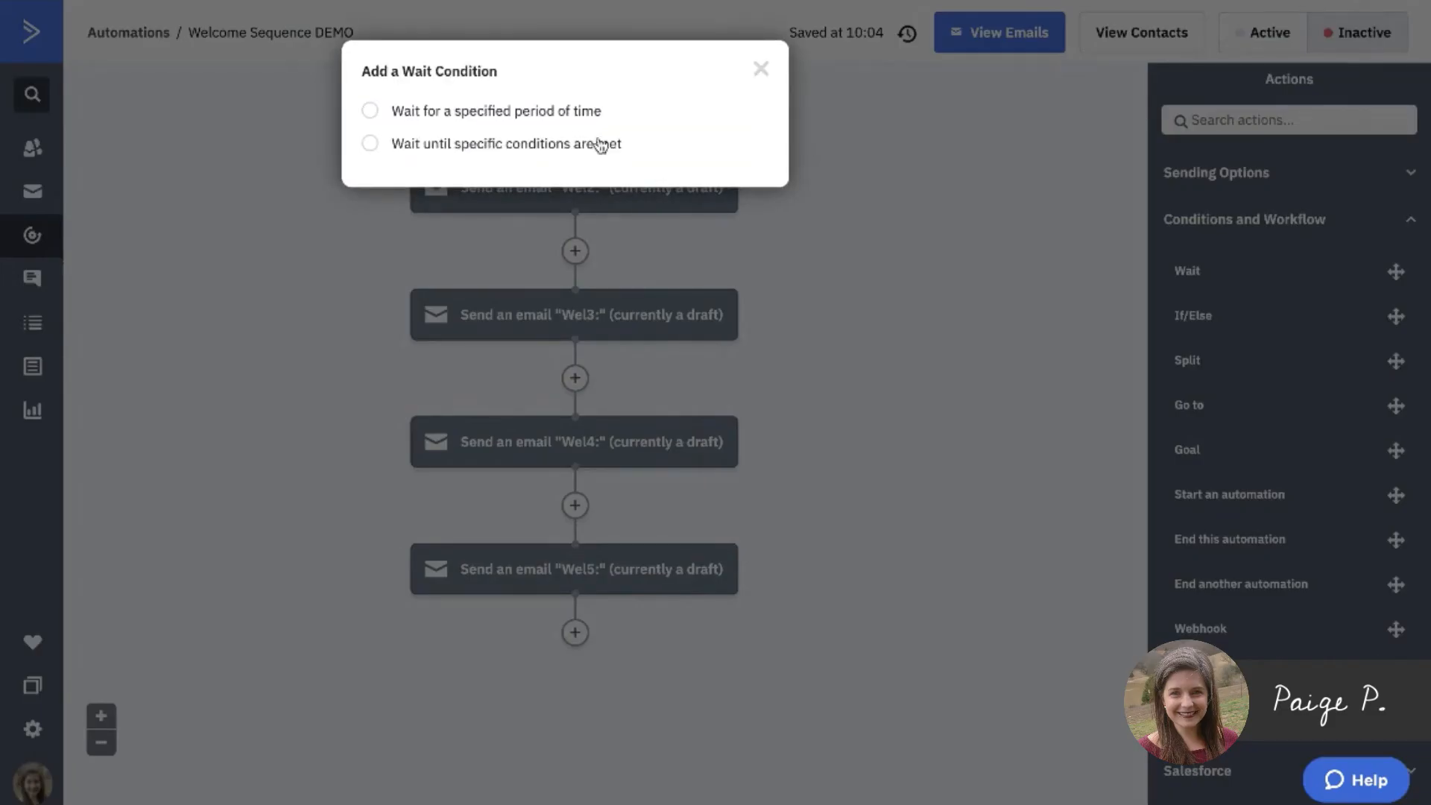
pyautogui.click(452, 113)
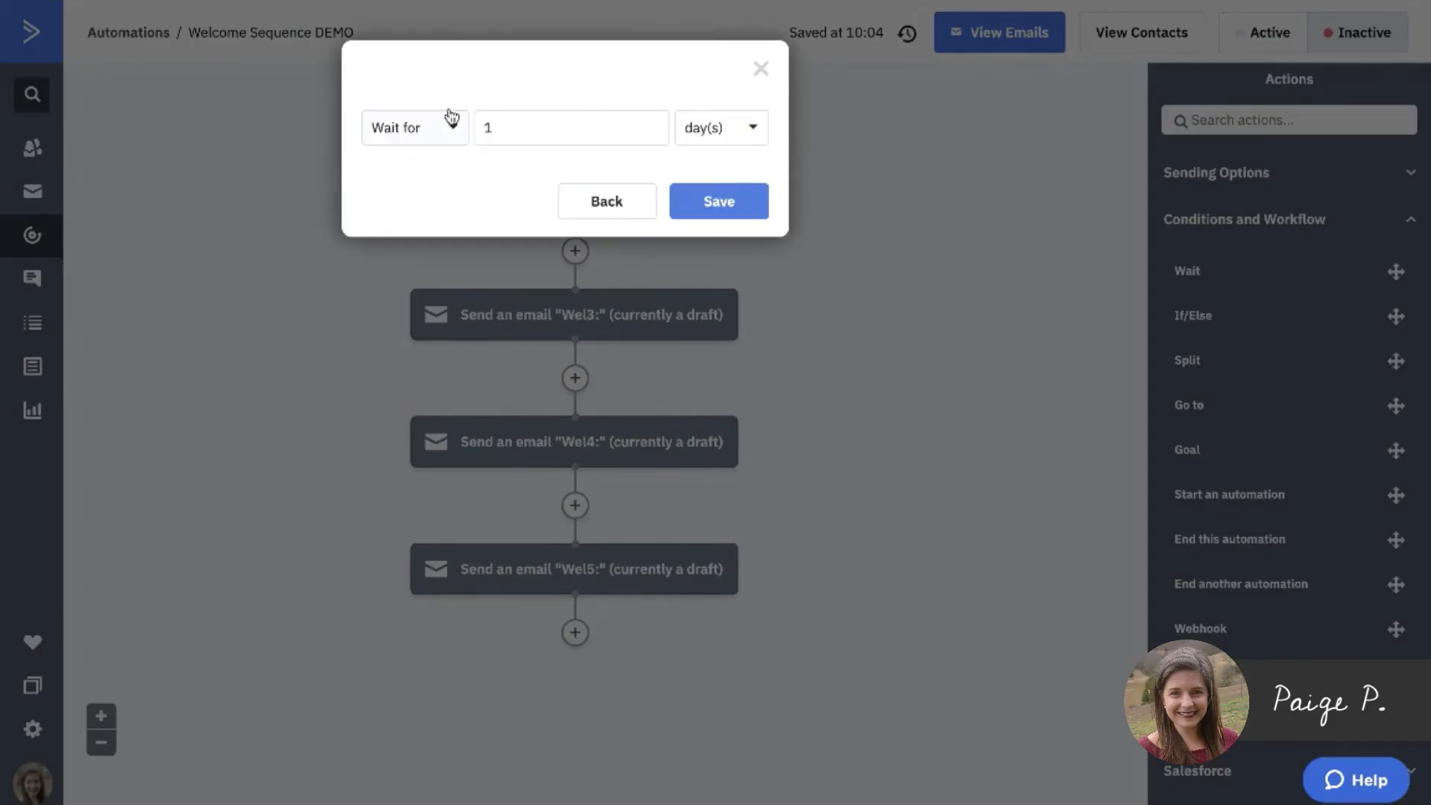
pyautogui.click(498, 128)
pyautogui.press('BackSpace')
pyautogui.write('2')
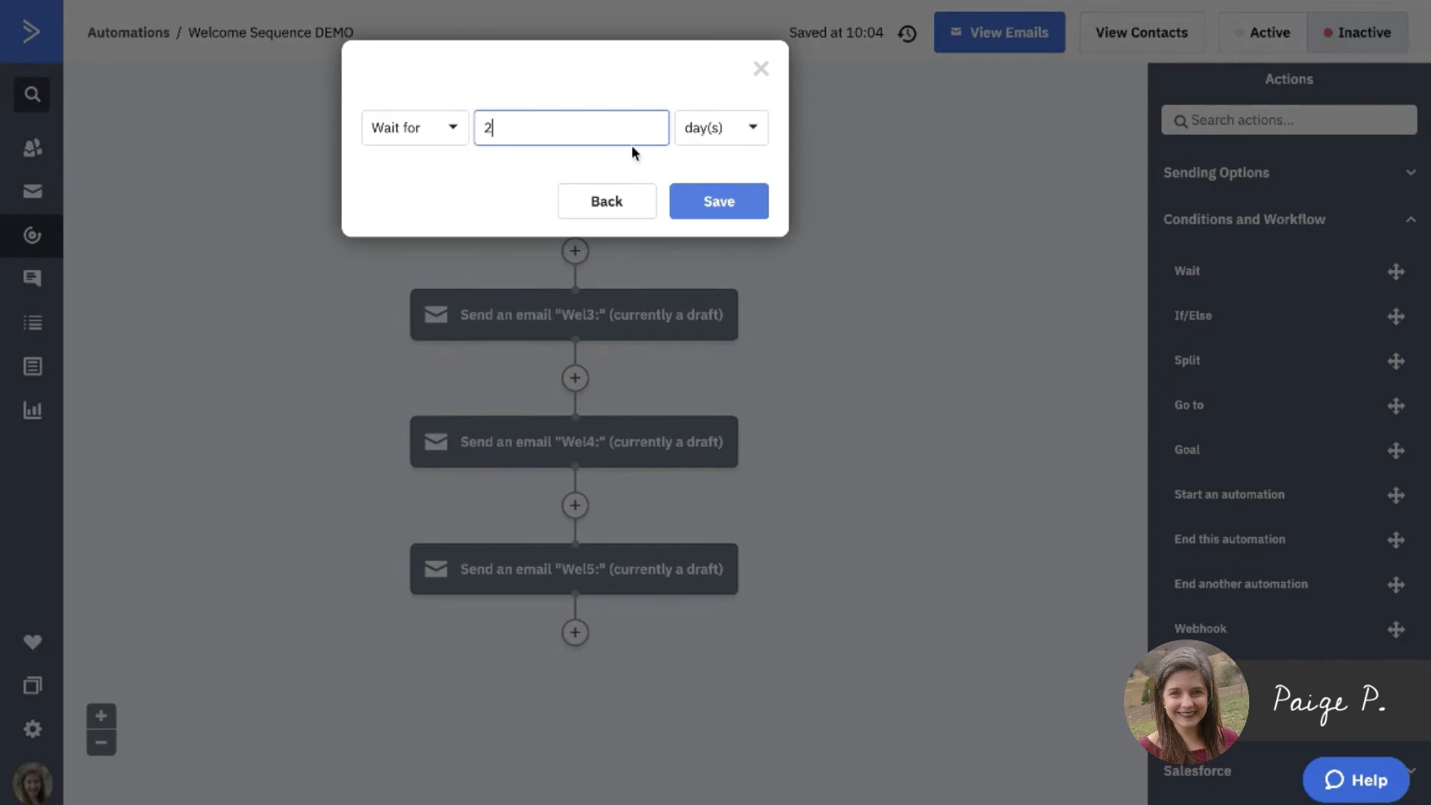
pyautogui.click(710, 202)
# Step: Insert a wait for a specified period of 2 days between the Wel2: and Wel3: email actions
pyautogui.scroll(3, 708, 199)
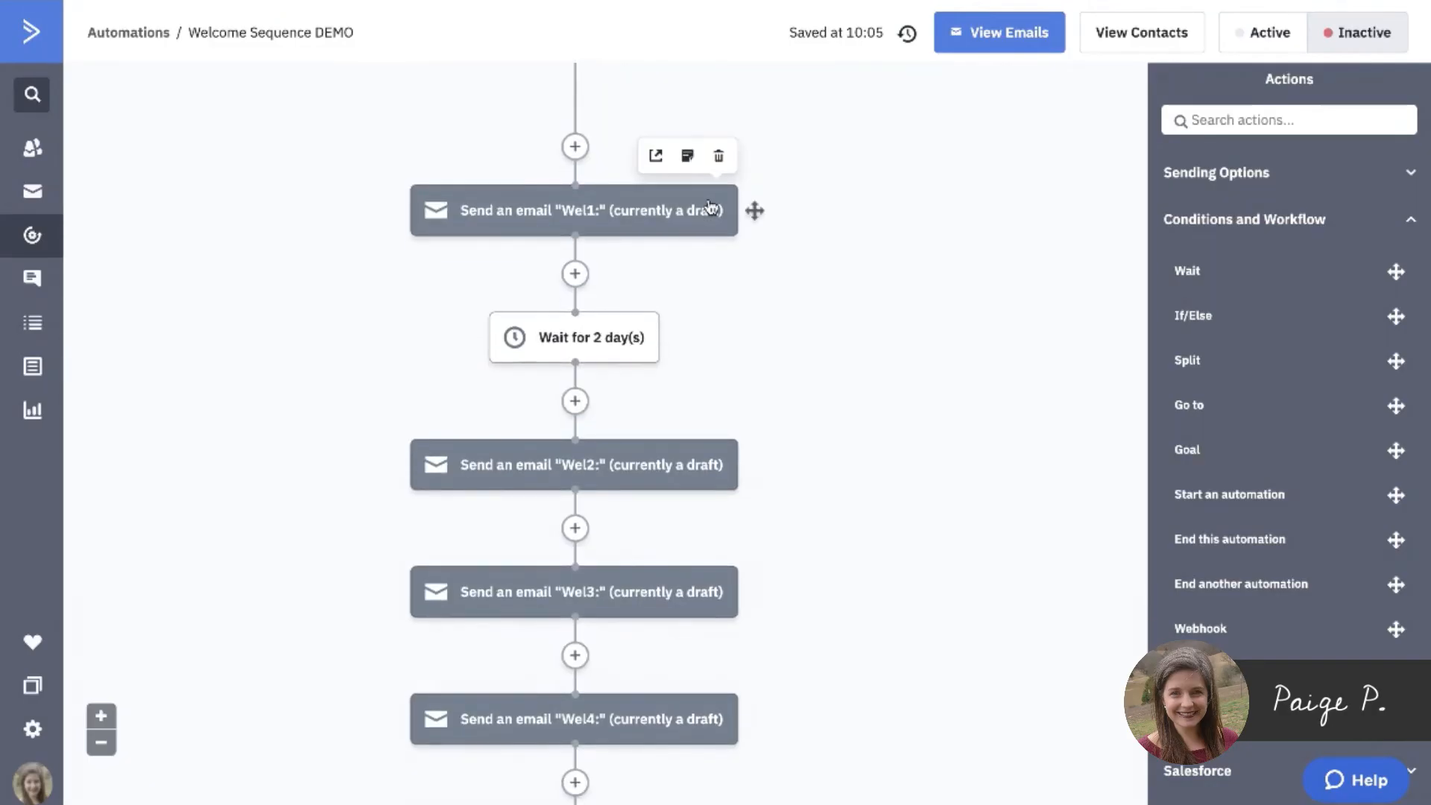
pyautogui.moveTo(1187, 271); pyautogui.dragTo(589, 536)
pyautogui.click(512, 515)
pyautogui.click(511, 530)
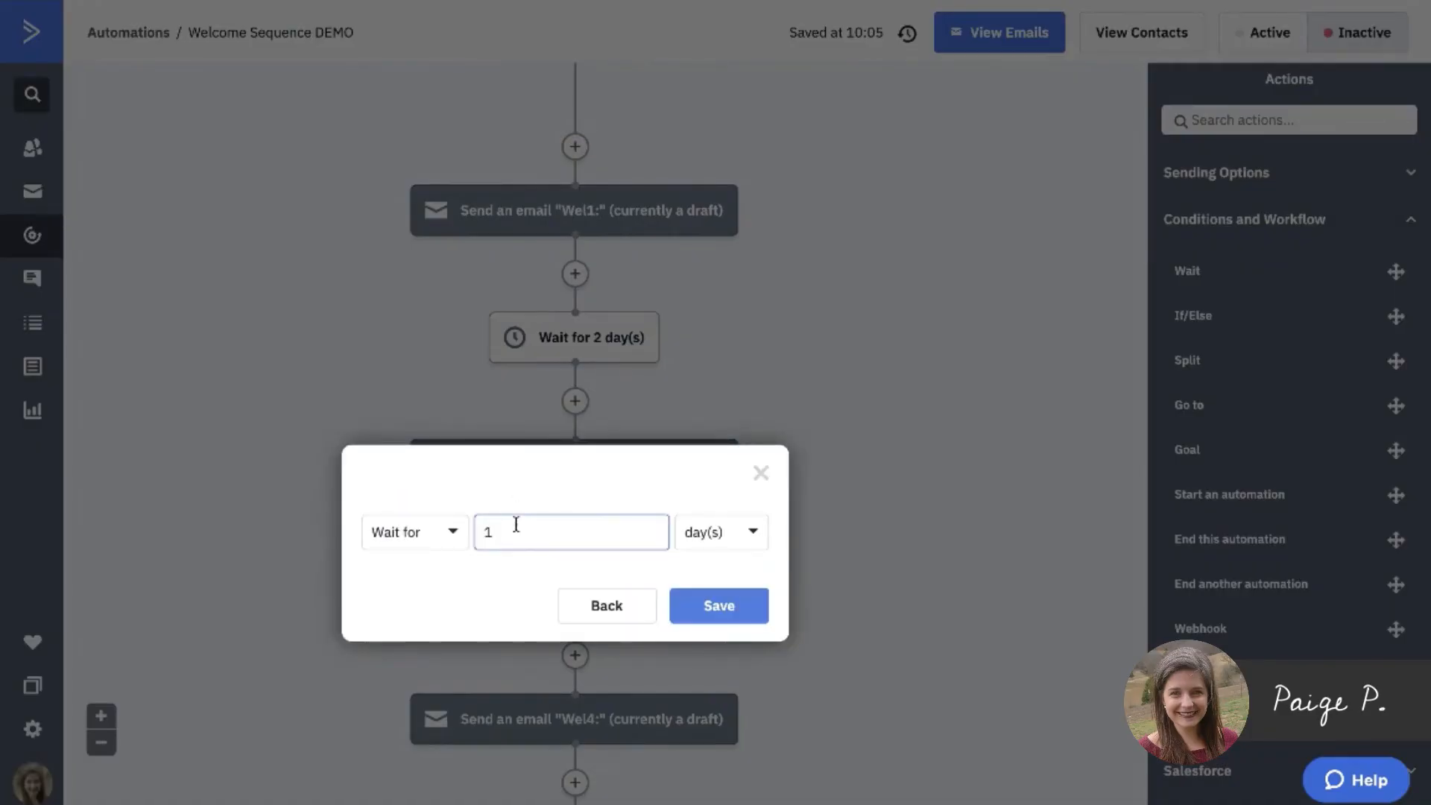
pyautogui.press('BackSpace')
pyautogui.write('2')
pyautogui.click(692, 617)
# Step: Add a 2-day wait condition between the Wel3: and Wel4: email actions and save it
pyautogui.scroll(-5, 872, 511)
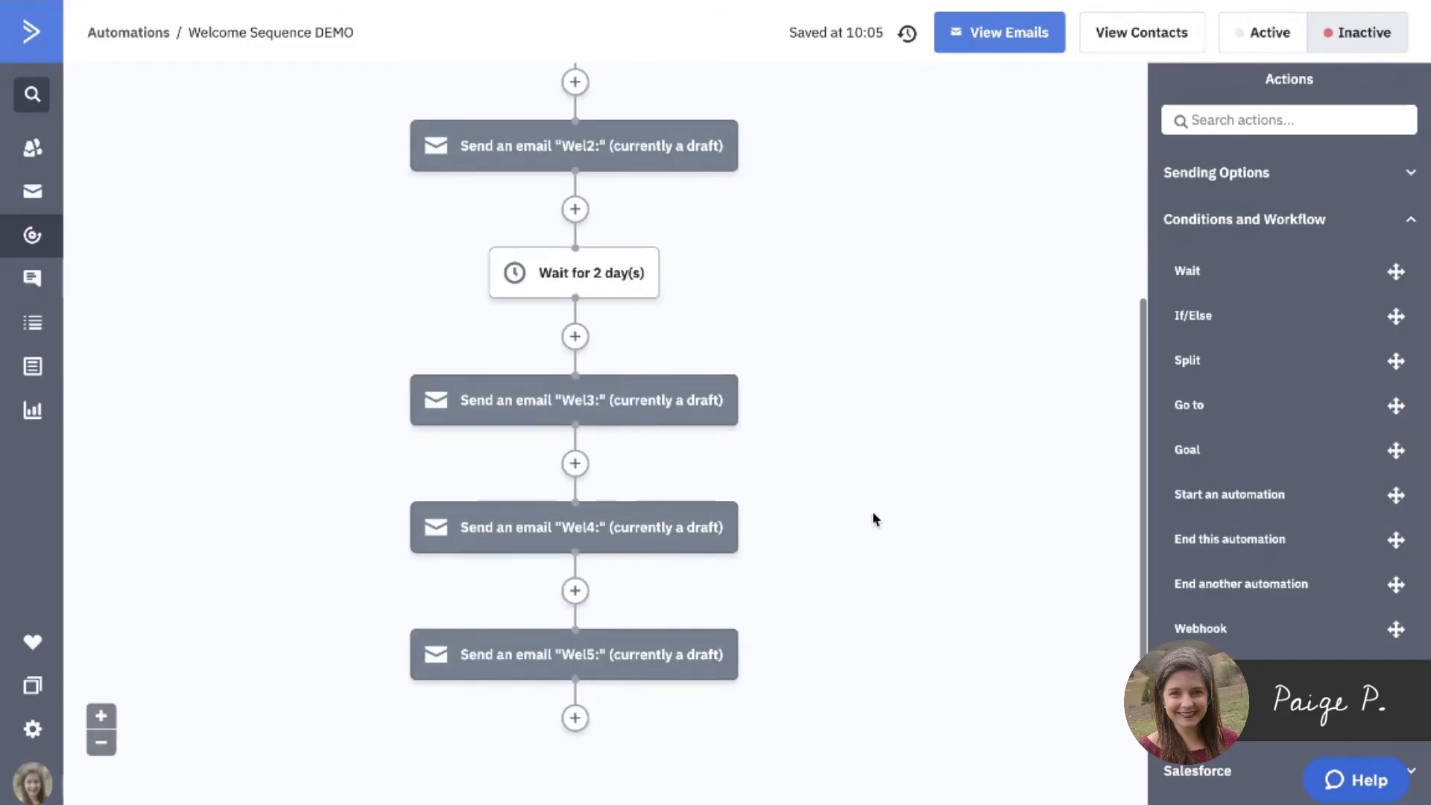
pyautogui.moveTo(1227, 271); pyautogui.dragTo(613, 476)
pyautogui.click(534, 470)
pyautogui.press('BackSpace')
pyautogui.write('2')
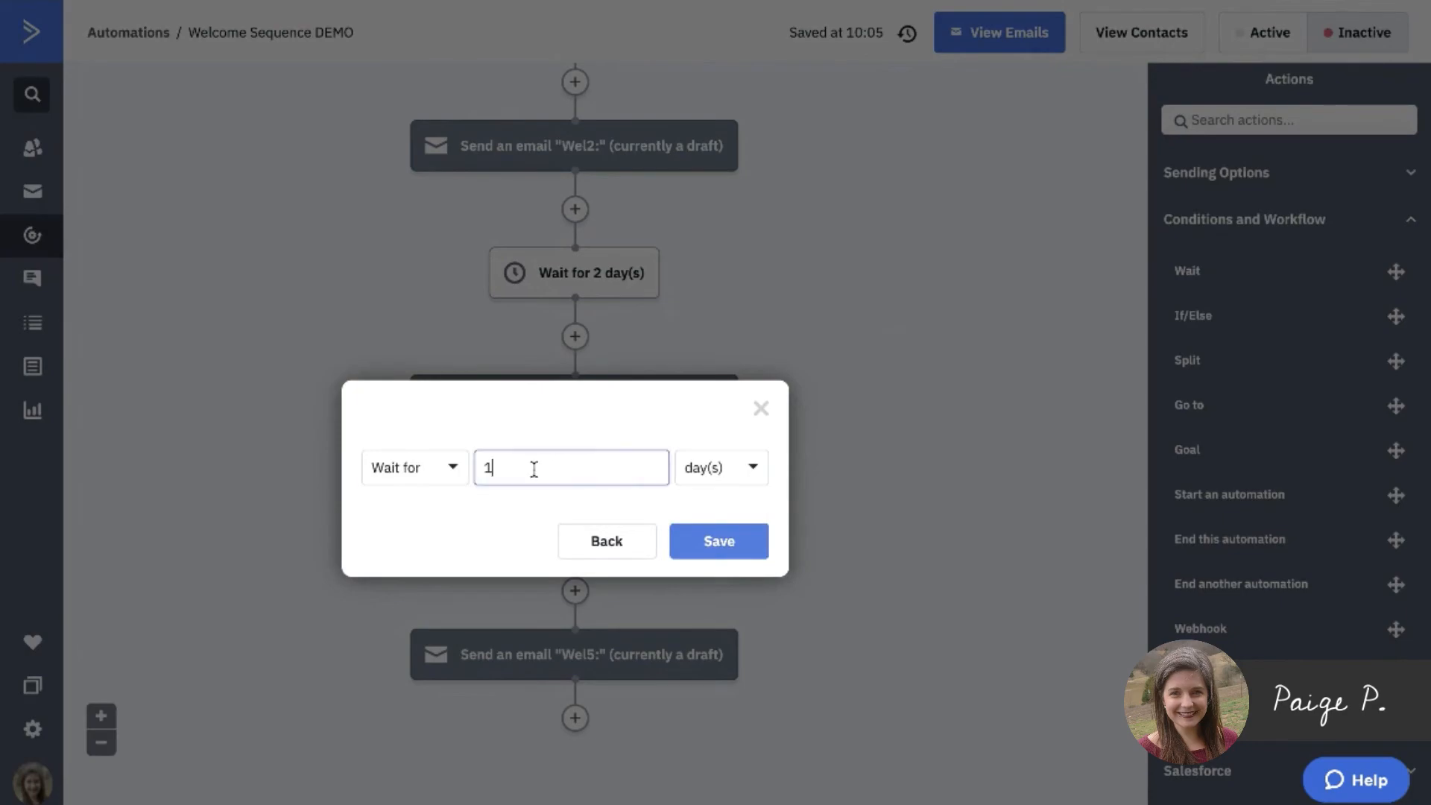
pyautogui.click(720, 541)
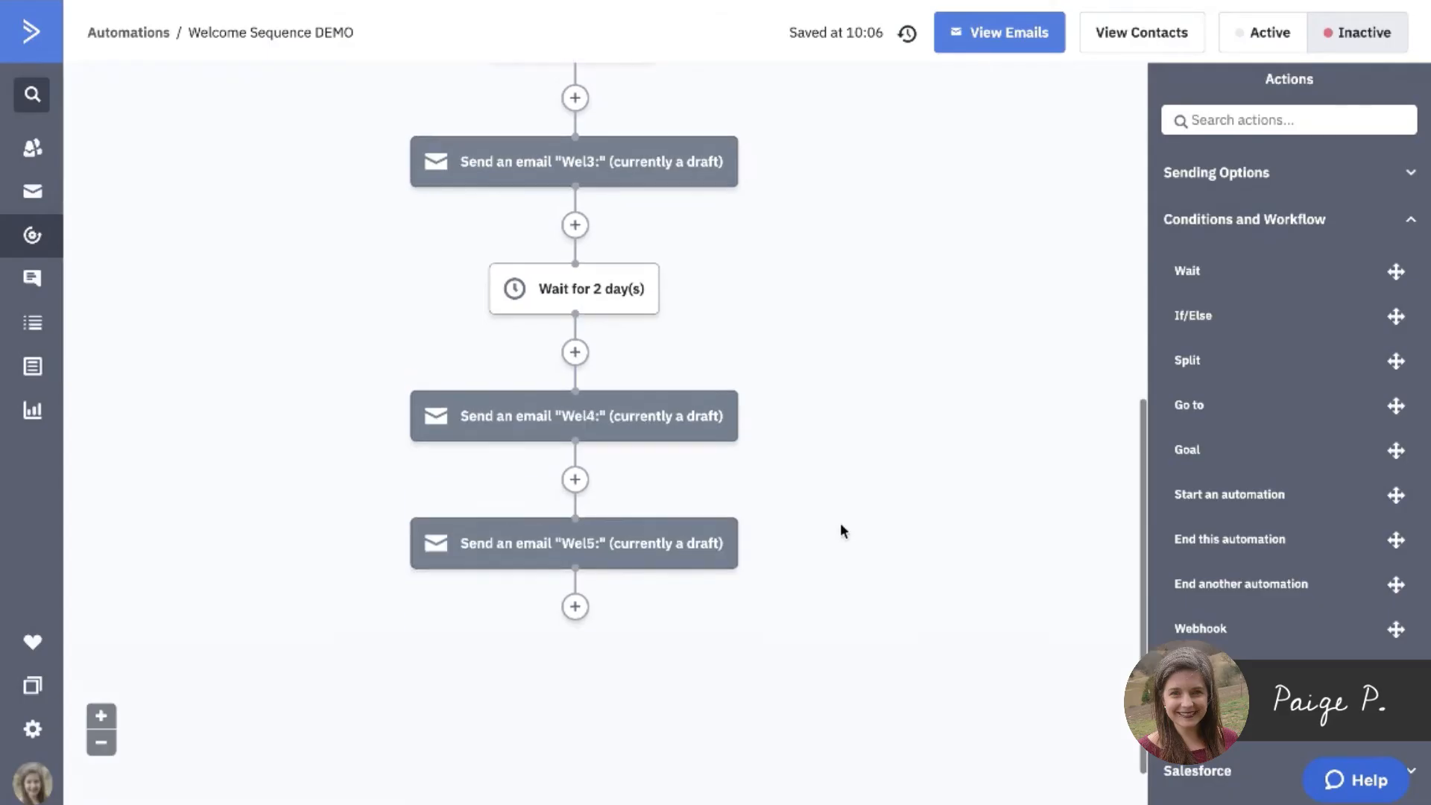
# Step: Place a 2-day wait condition between the Wel4: and Wel5: email actions and save it
pyautogui.moveTo(1208, 278); pyautogui.dragTo(575, 485)
pyautogui.click(492, 462)
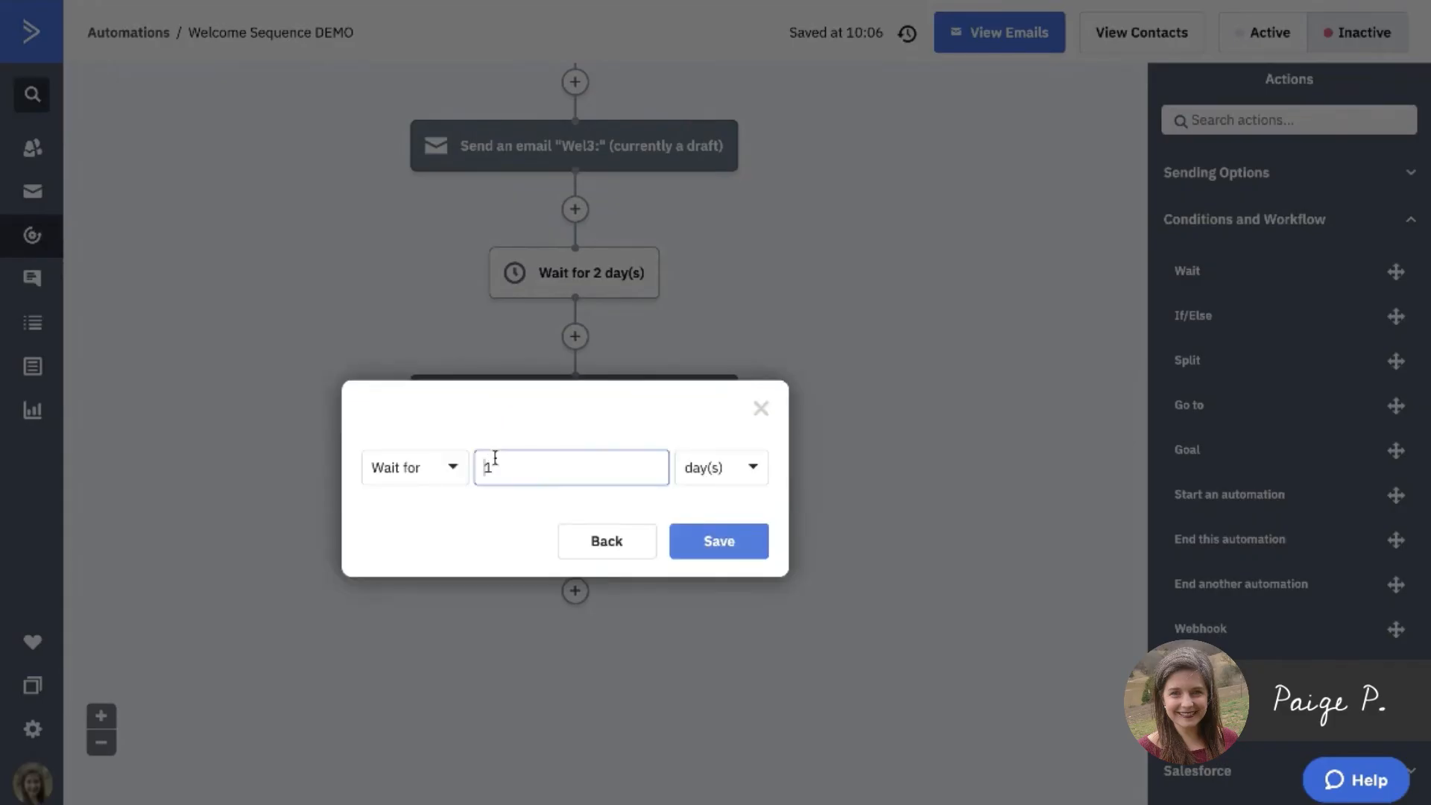
pyautogui.press('BackSpace')
pyautogui.write('2')
pyautogui.click(686, 538)
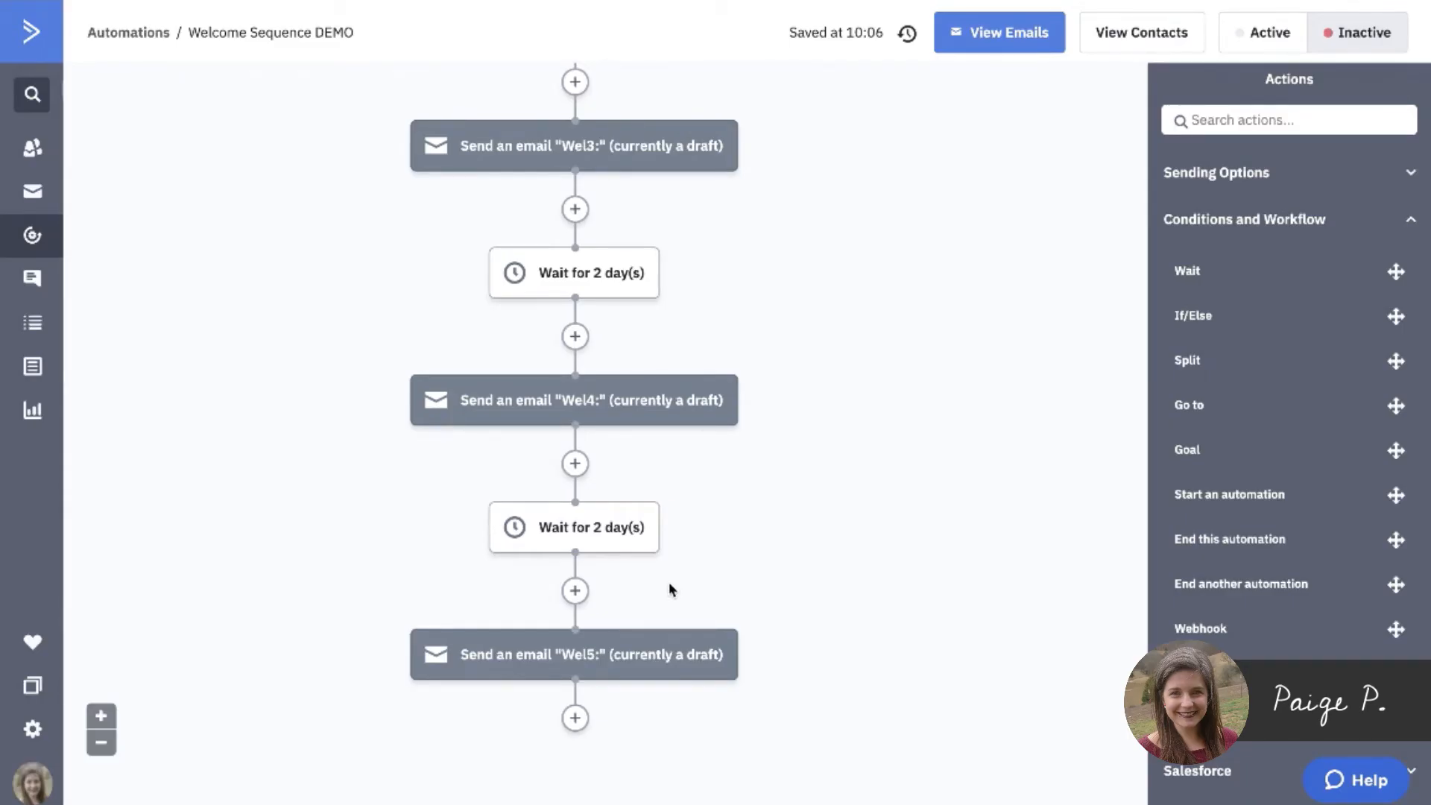
# Step: Finish the sequence with an End this automation action below the Wel5: email
pyautogui.scroll(8, 671, 584)
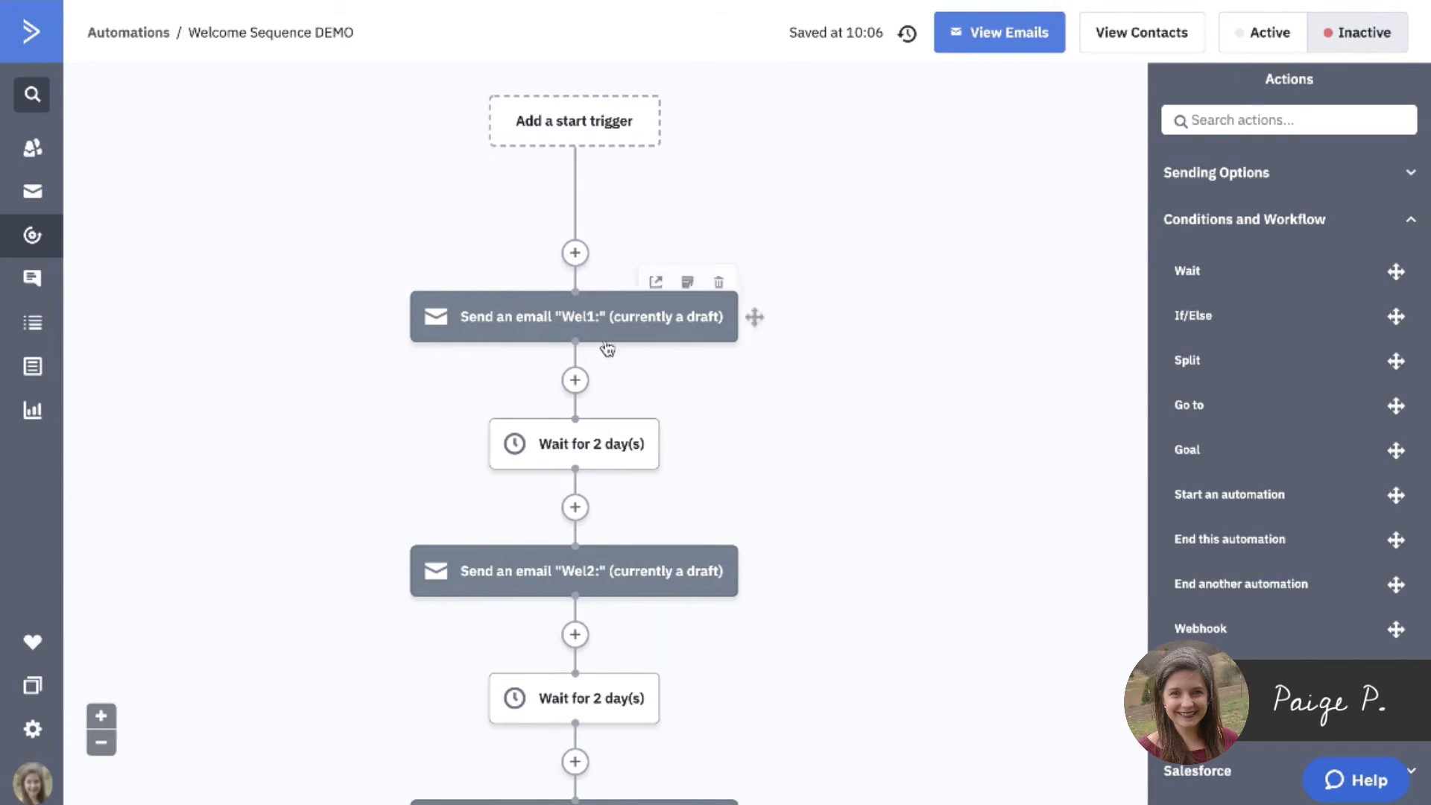
pyautogui.scroll(-9, 671, 477)
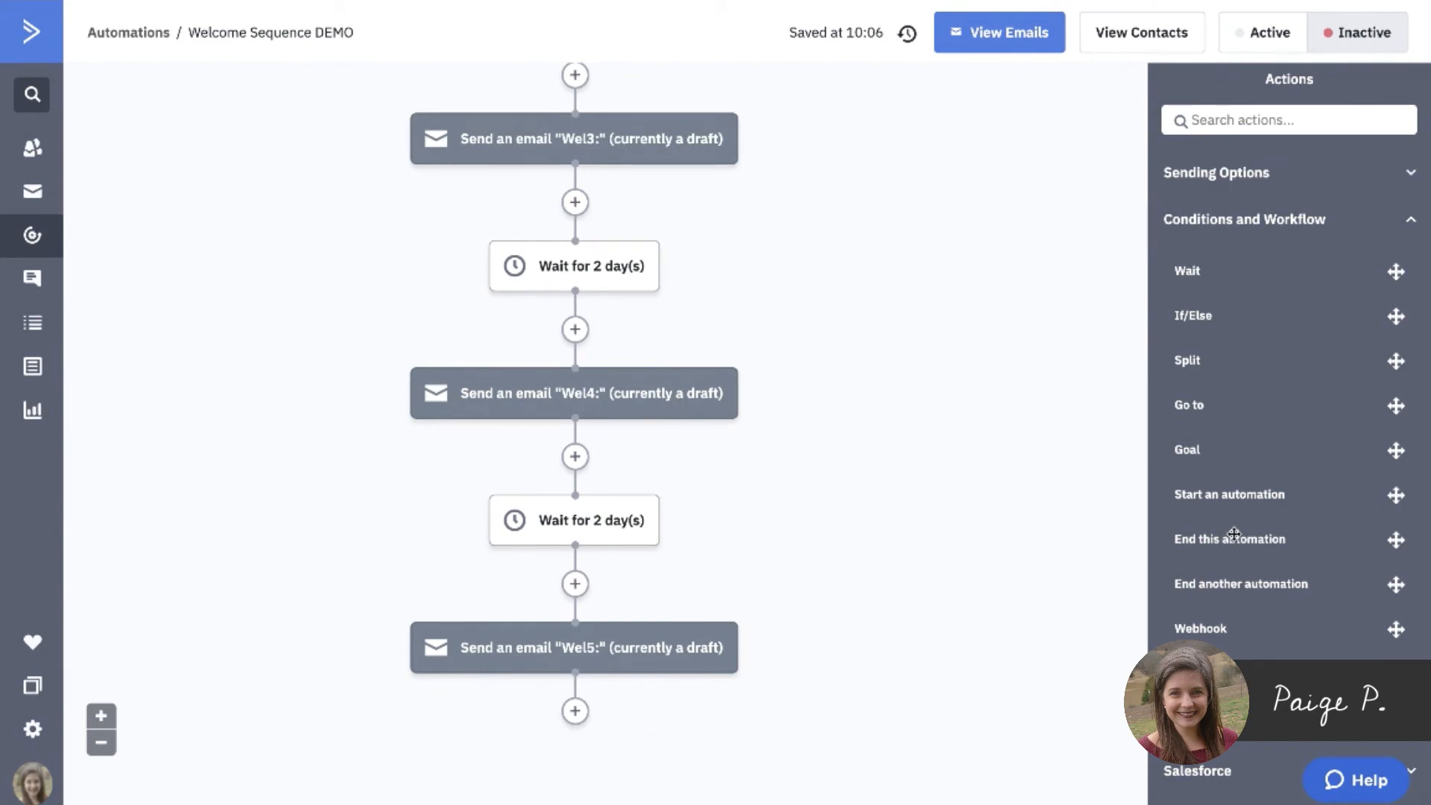
pyautogui.moveTo(1234, 534); pyautogui.dragTo(635, 720)
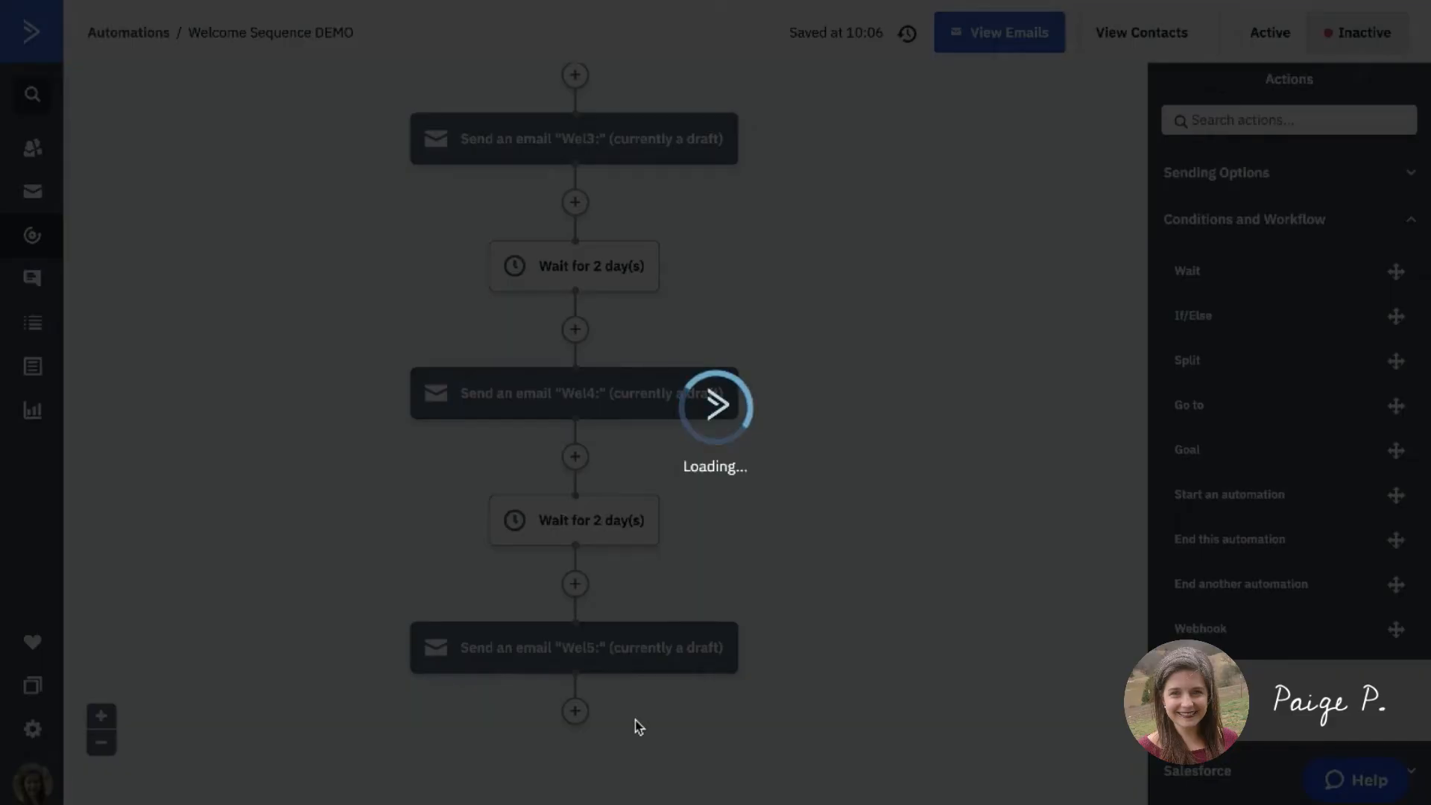
pyautogui.scroll(-2, 635, 720)
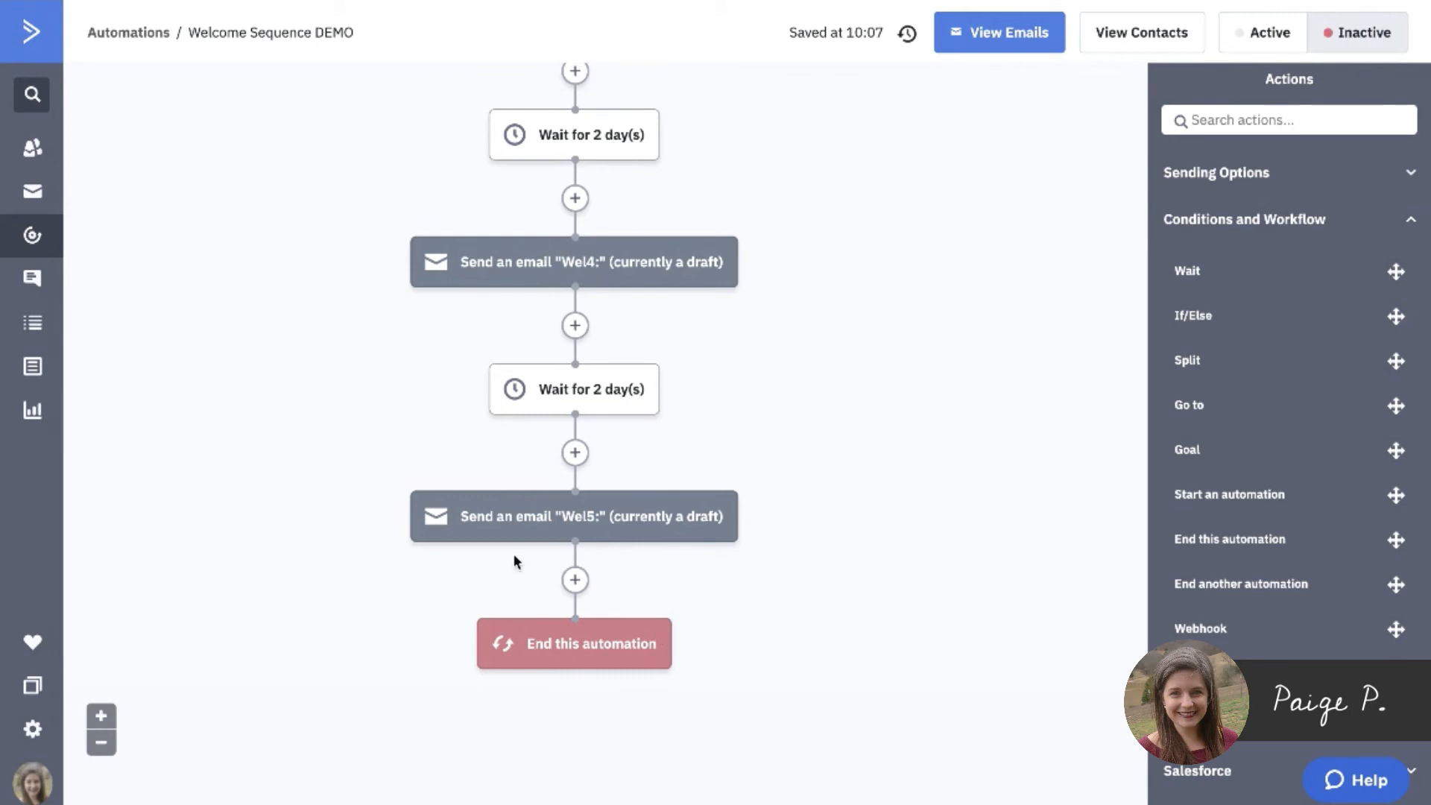
# Step: Check the Simple Welcome Sequence Blueprint's entry options, return to the ActiveCampaign automation and review its flow from start to end
pyautogui.moveTo(548, 528)
pyautogui.scroll(10, 917, 470)
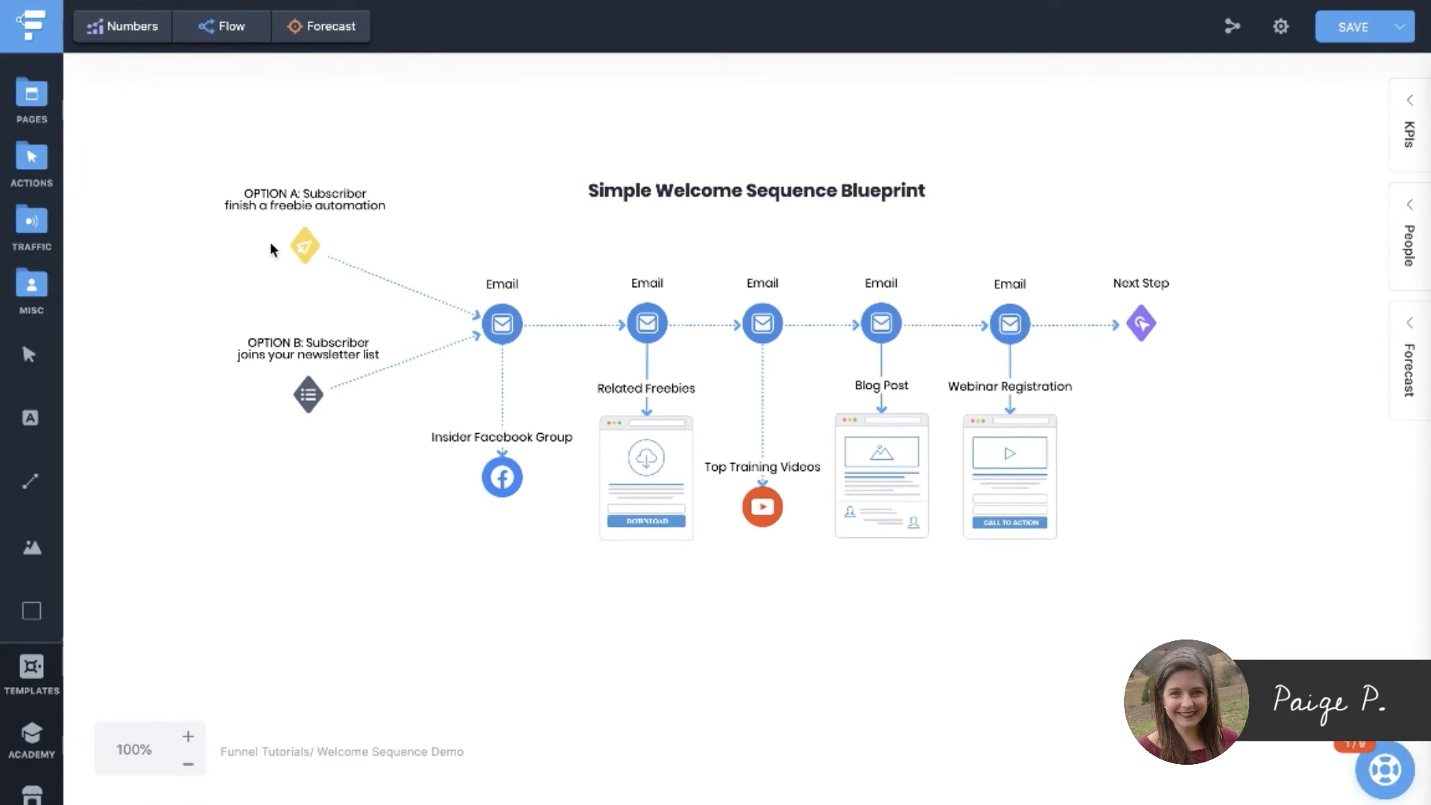
pyautogui.click(431, 1)
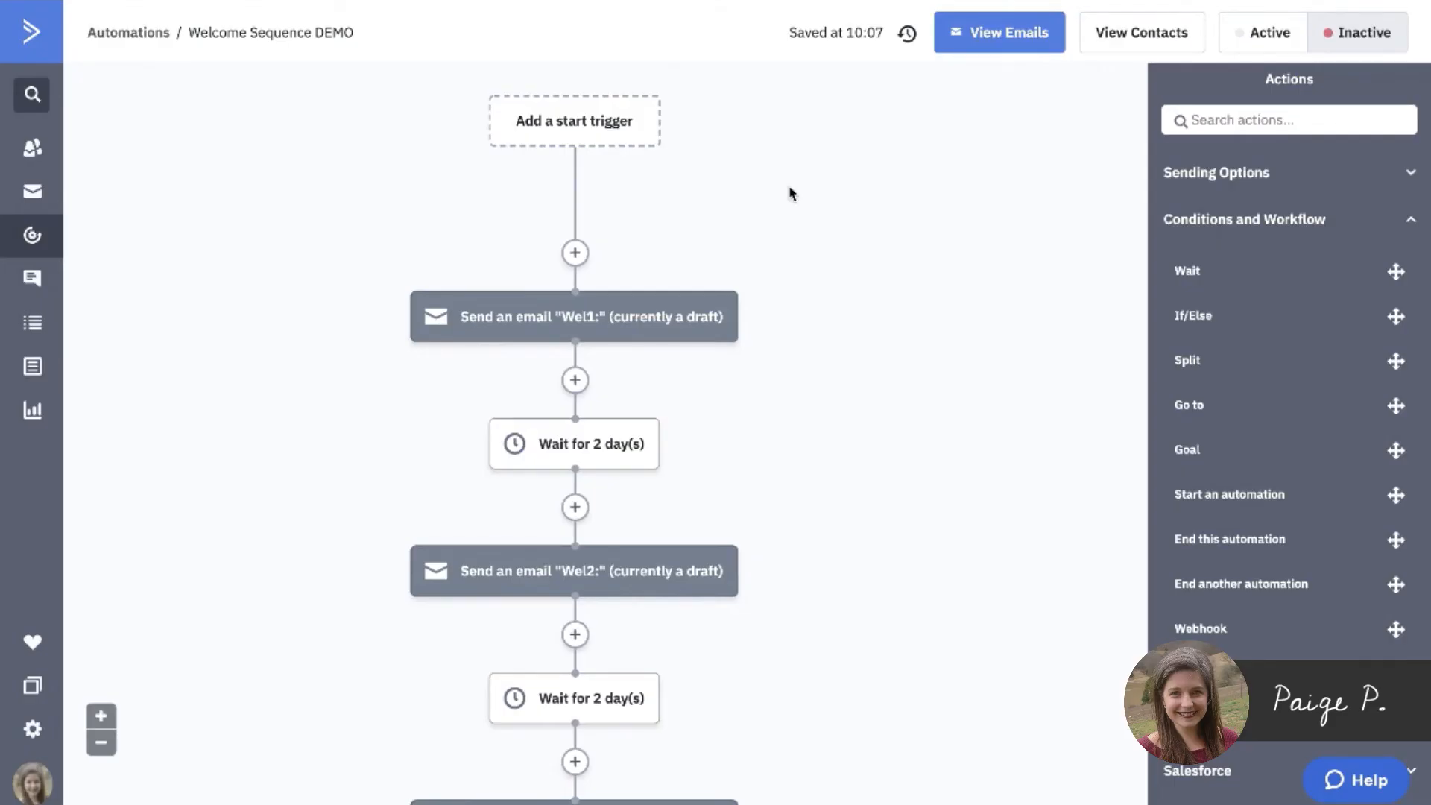
pyautogui.scroll(-1, 789, 192)
pyautogui.scroll(1, 789, 191)
pyautogui.scroll(-5, 791, 192)
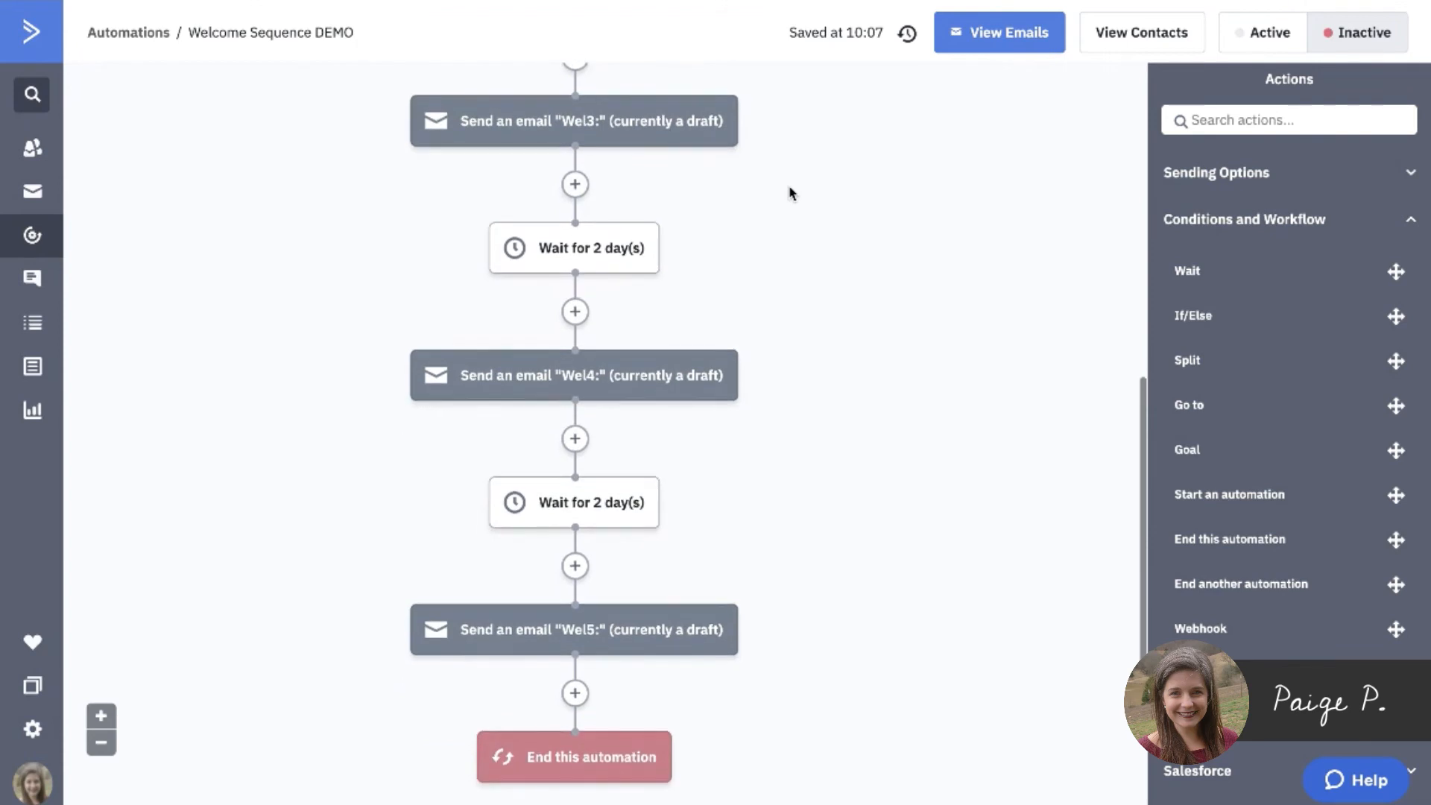
pyautogui.scroll(10, 792, 194)
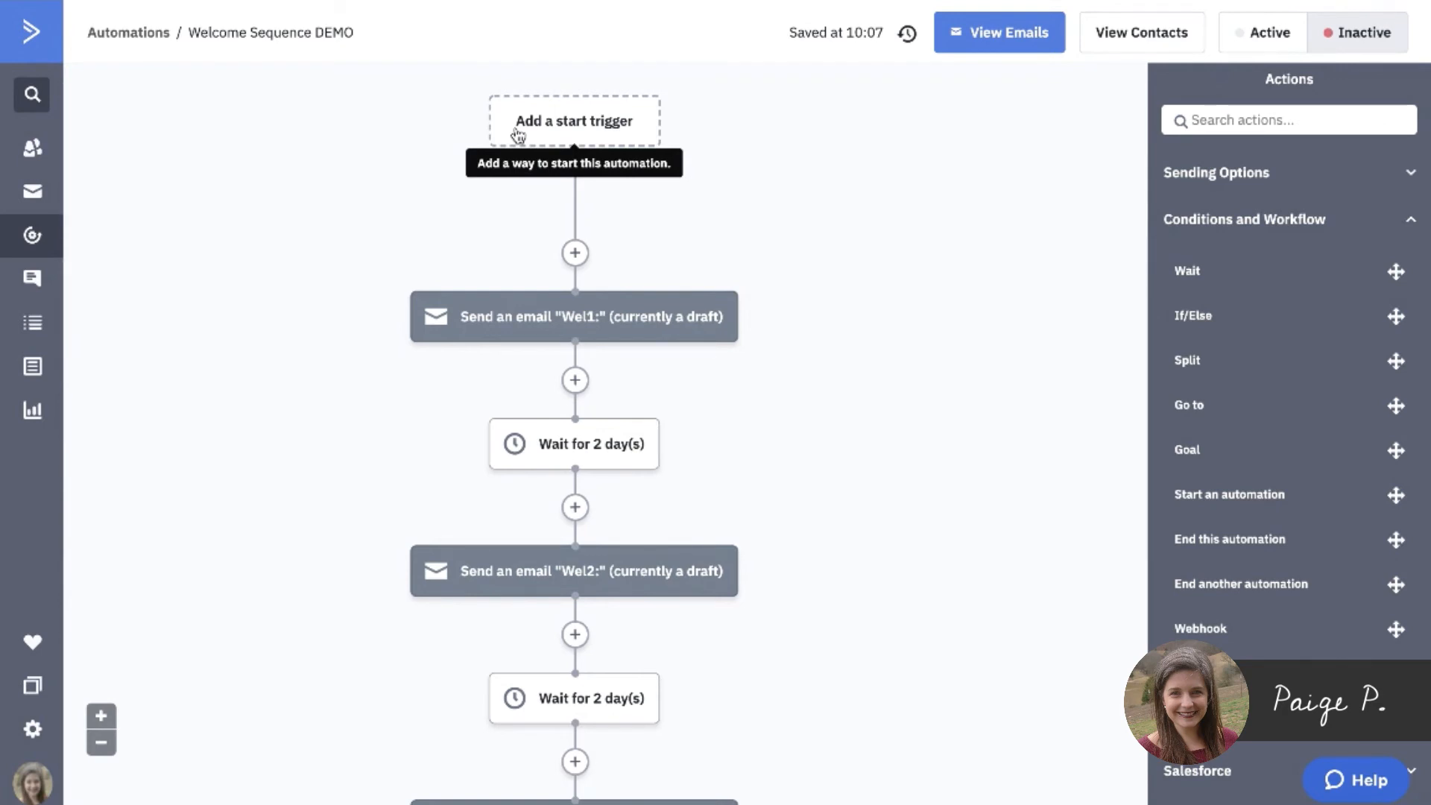
# Step: Add a start trigger that runs multiple times when a contact subscribes to the Newsletter: Systems & Ops list
pyautogui.click(518, 136)
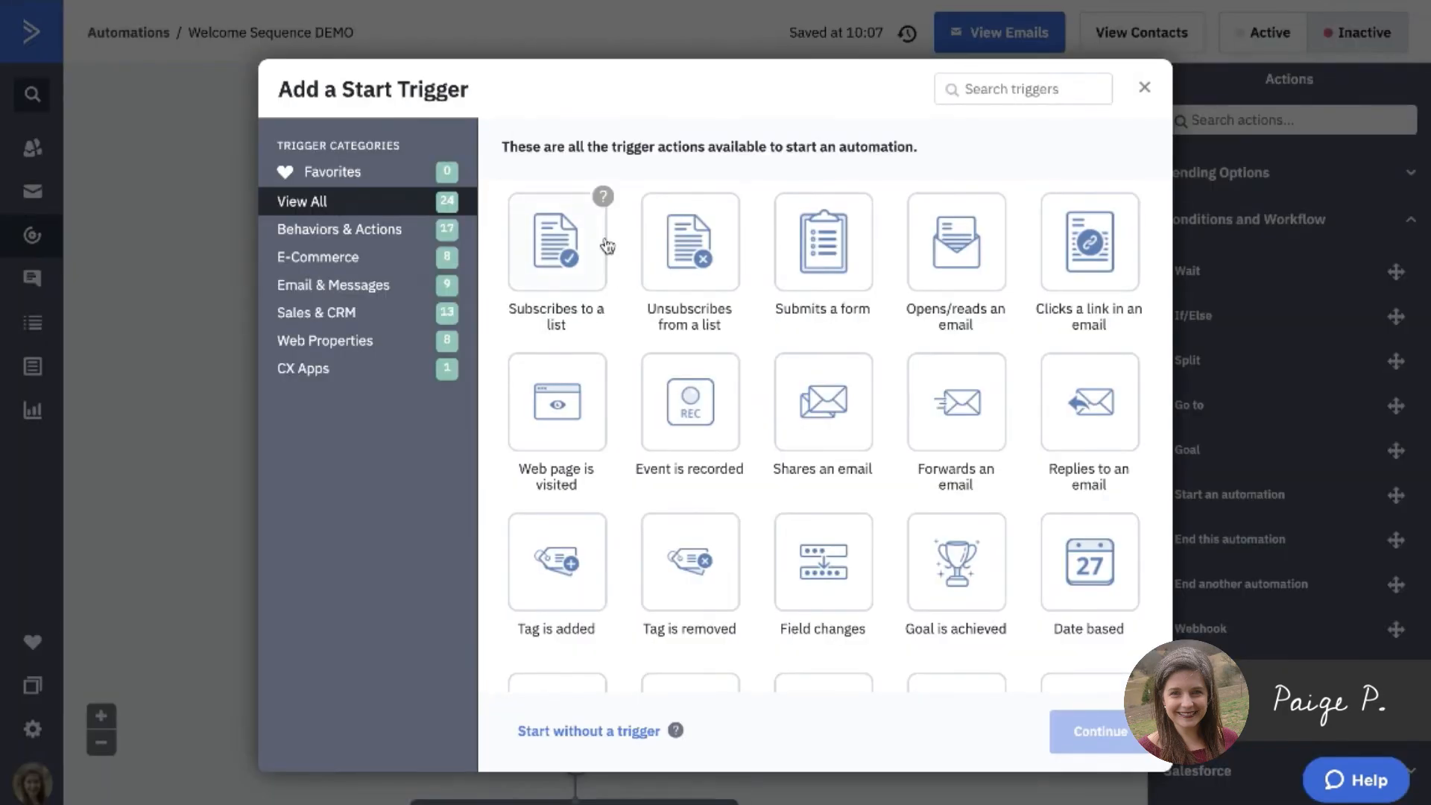
pyautogui.click(573, 253)
pyautogui.click(1073, 738)
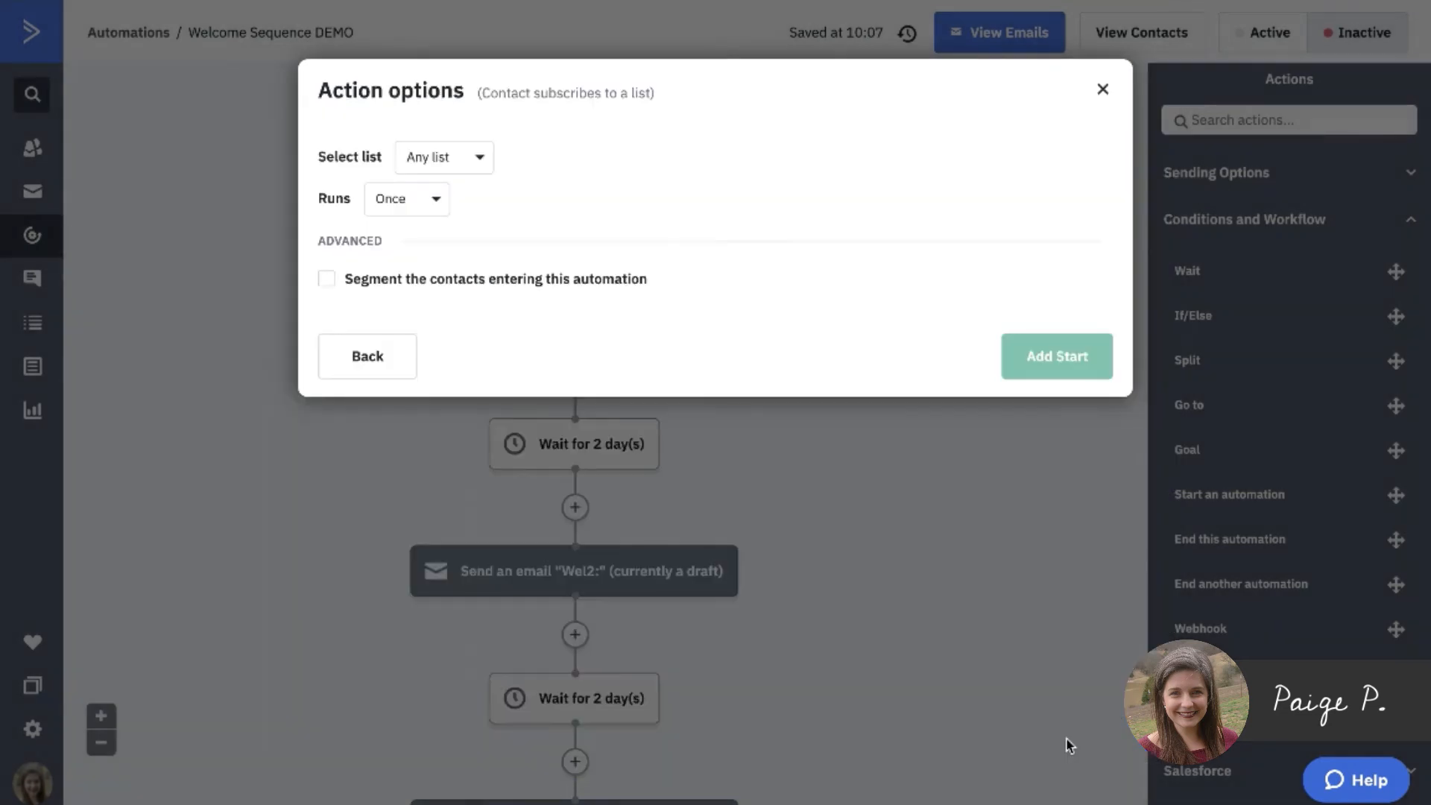
pyautogui.click(455, 157)
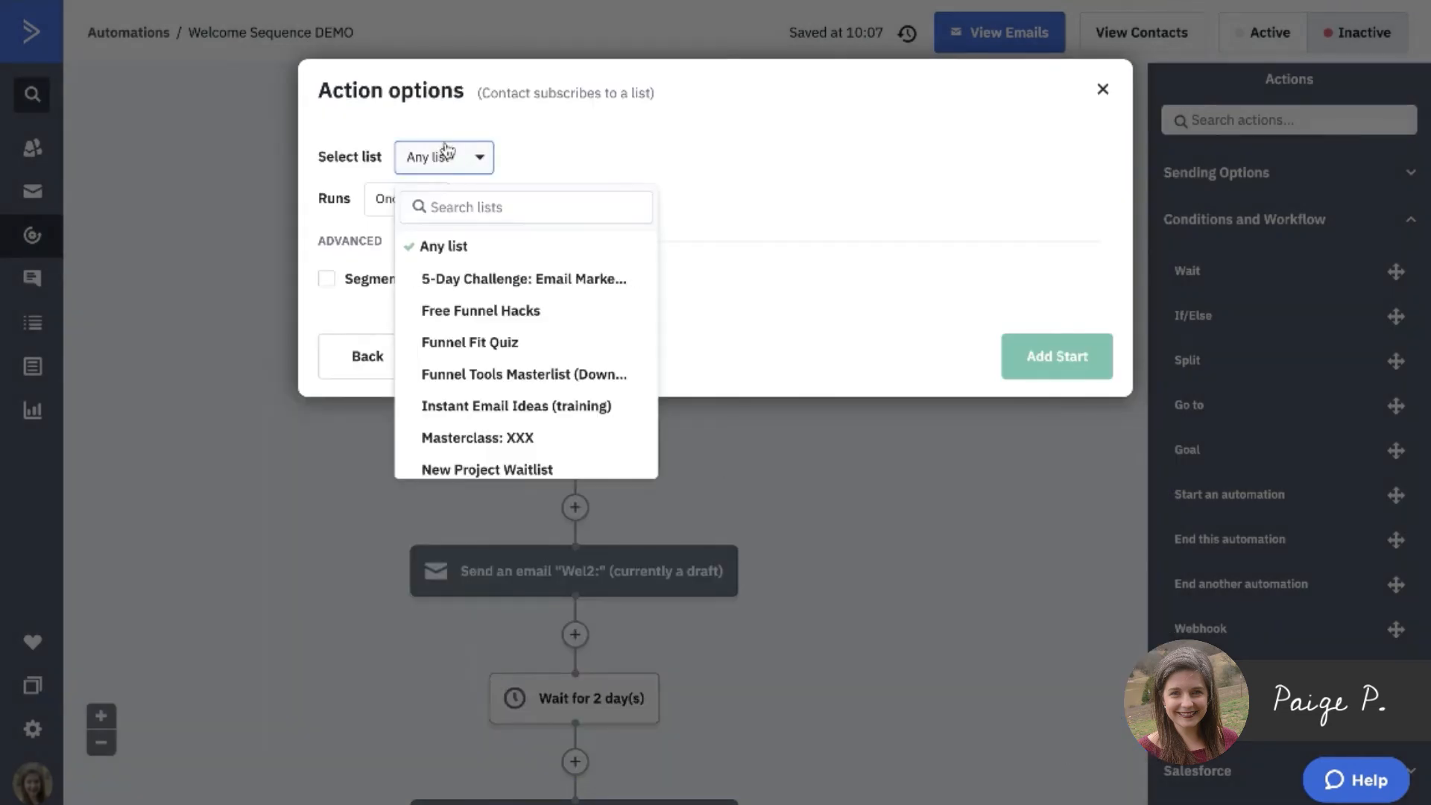
pyautogui.scroll(-3, 498, 399)
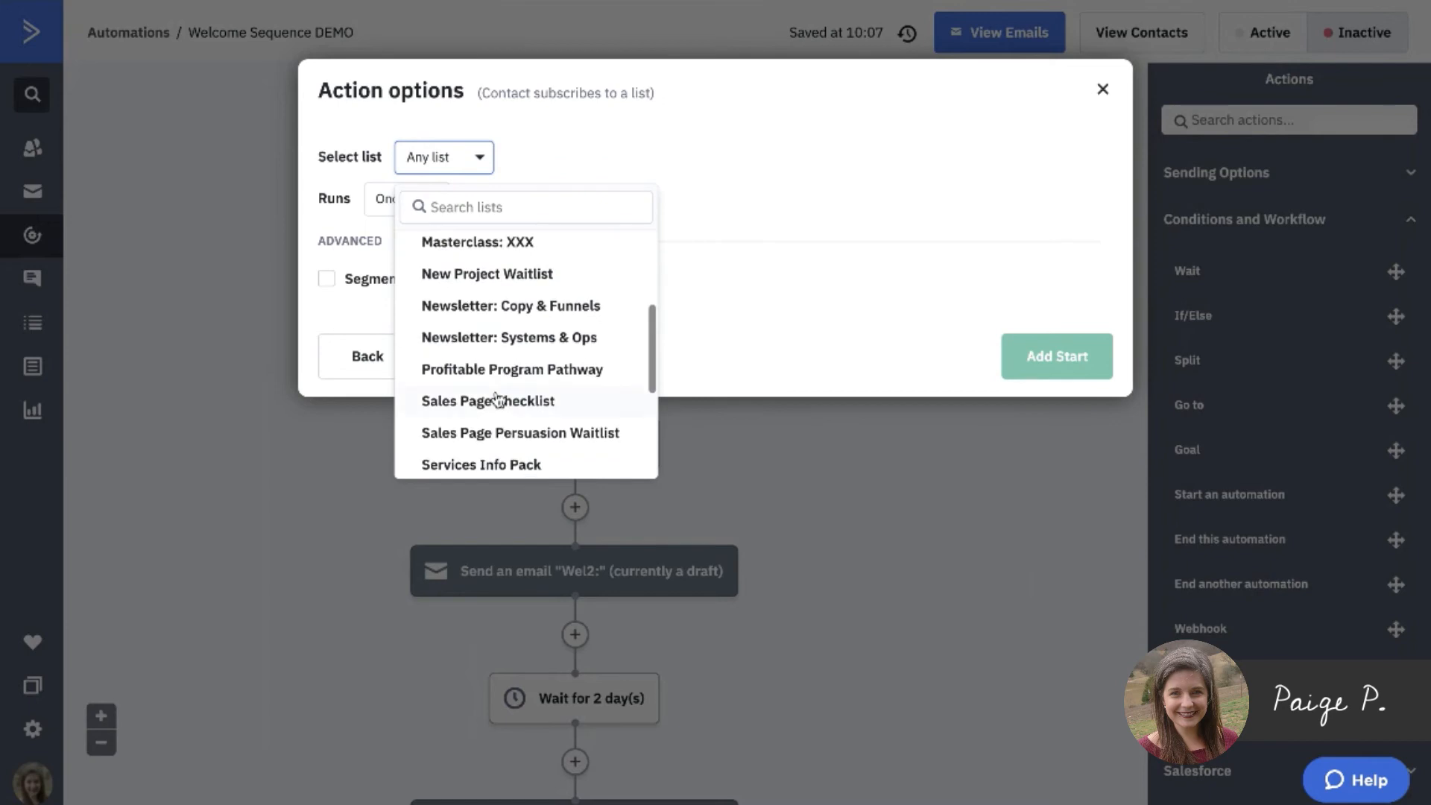
pyautogui.click(466, 340)
pyautogui.click(407, 206)
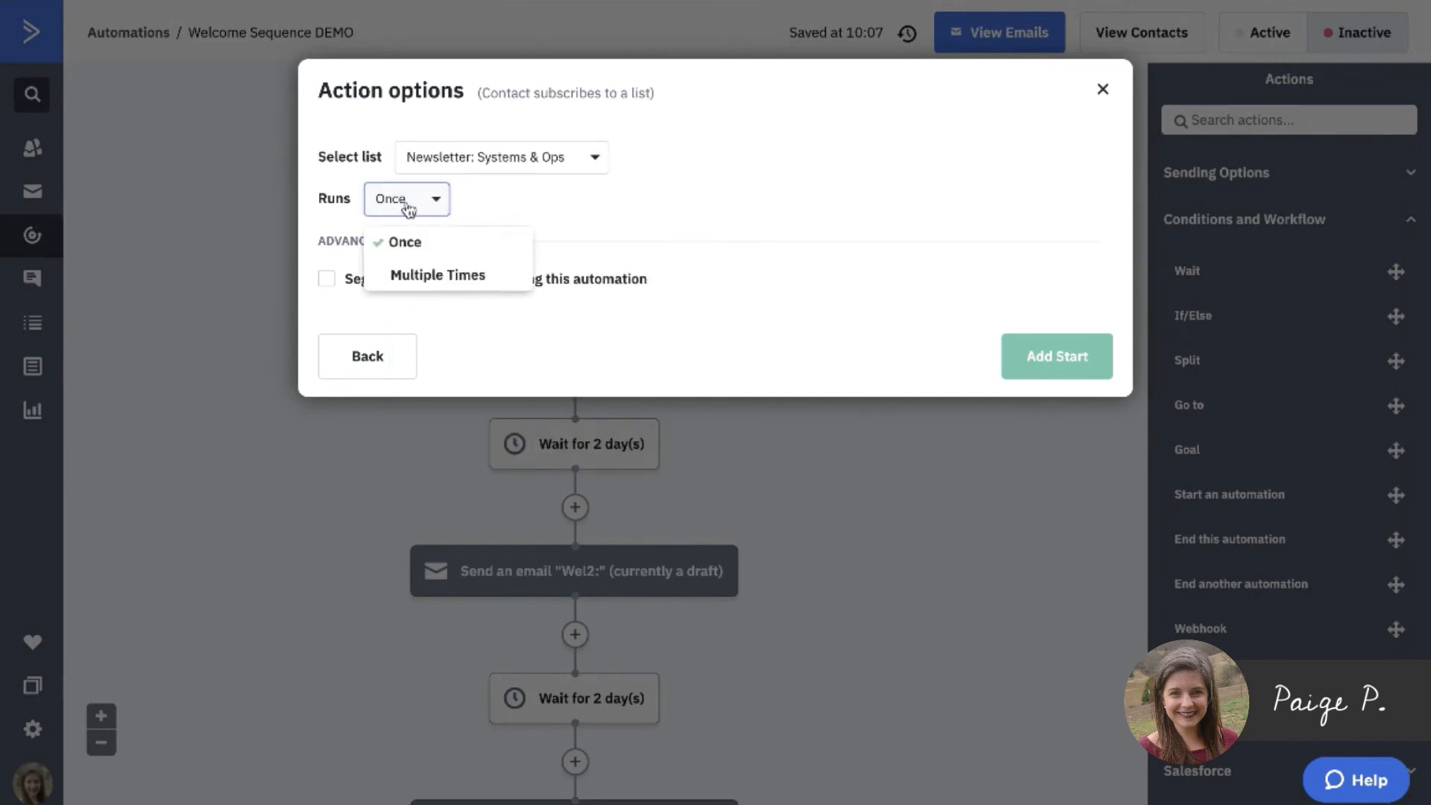
pyautogui.click(421, 287)
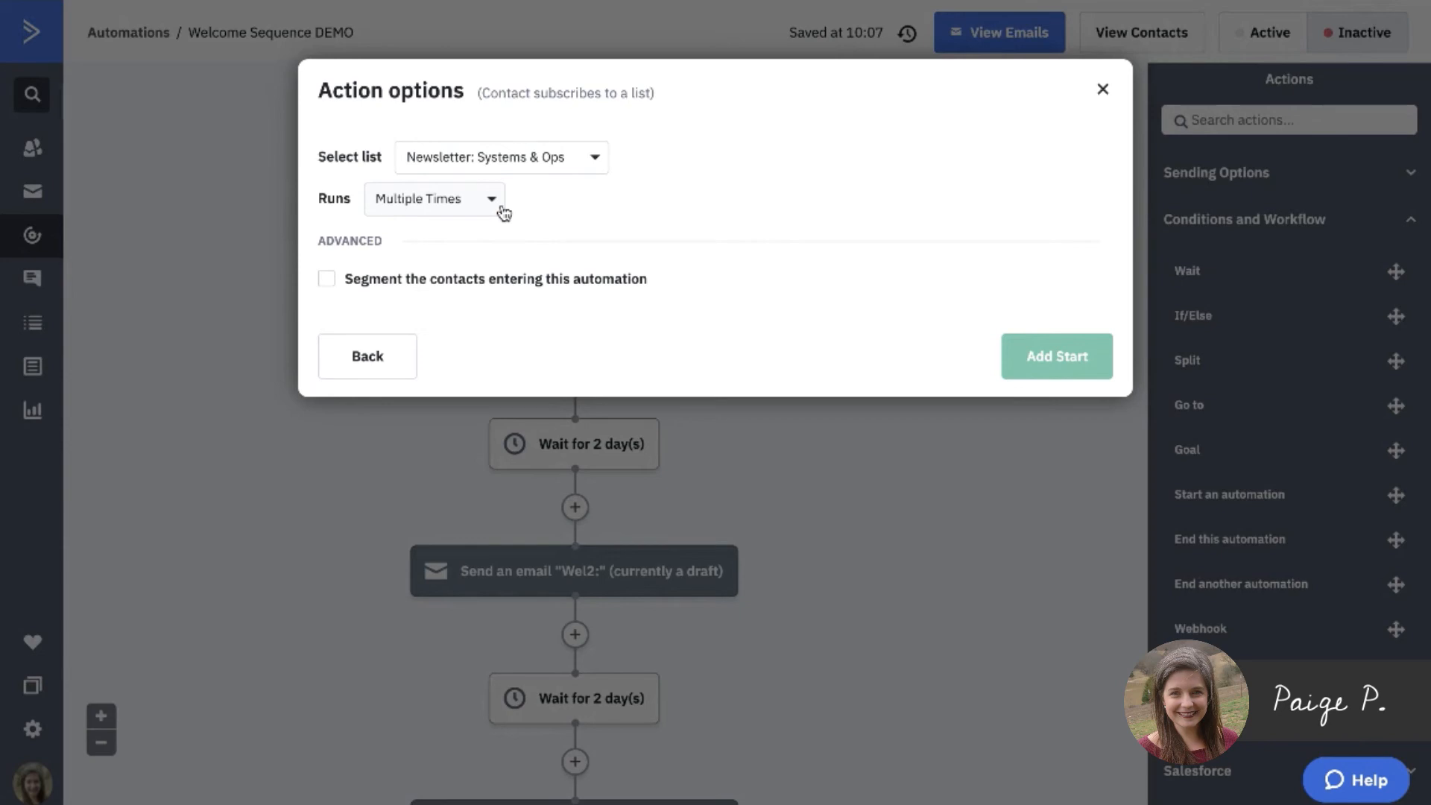
pyautogui.click(1030, 358)
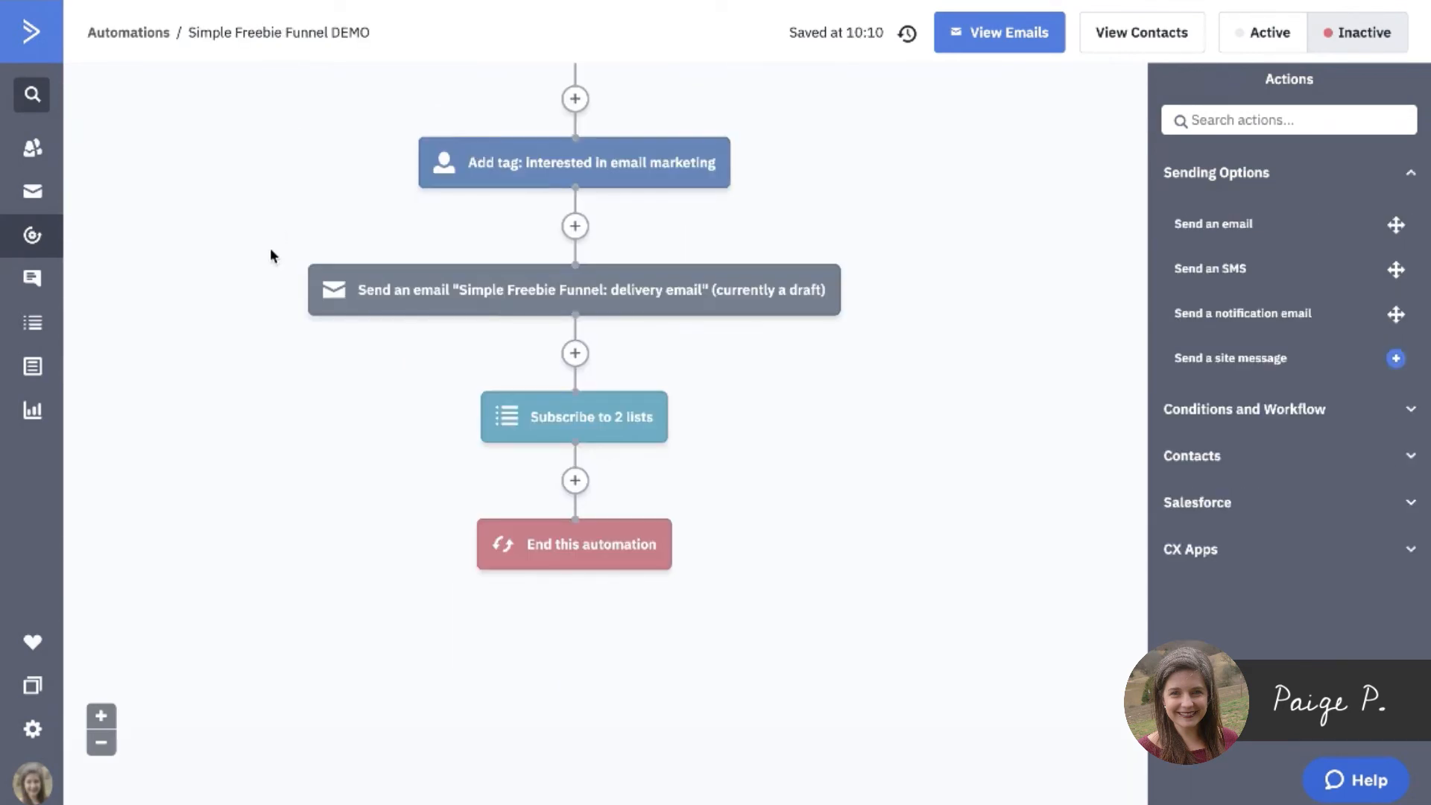
# Step: In the Simple Freebie Funnel DEMO automation, add a Start an automation action for "Welcome sequence: [topic]" between the list subscription and the end action
pyautogui.scroll(3, 270, 247)
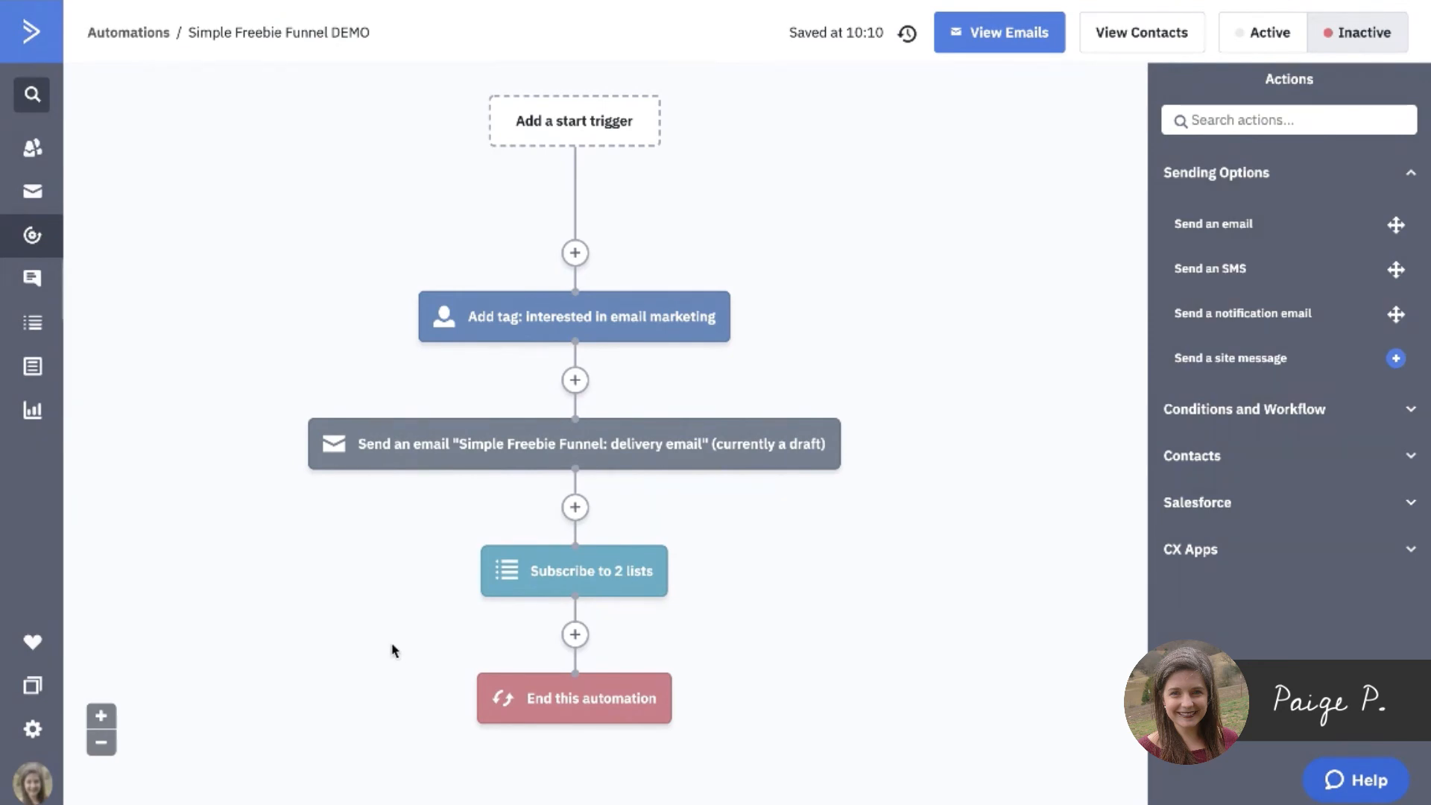
pyautogui.scroll(-2, 358, 626)
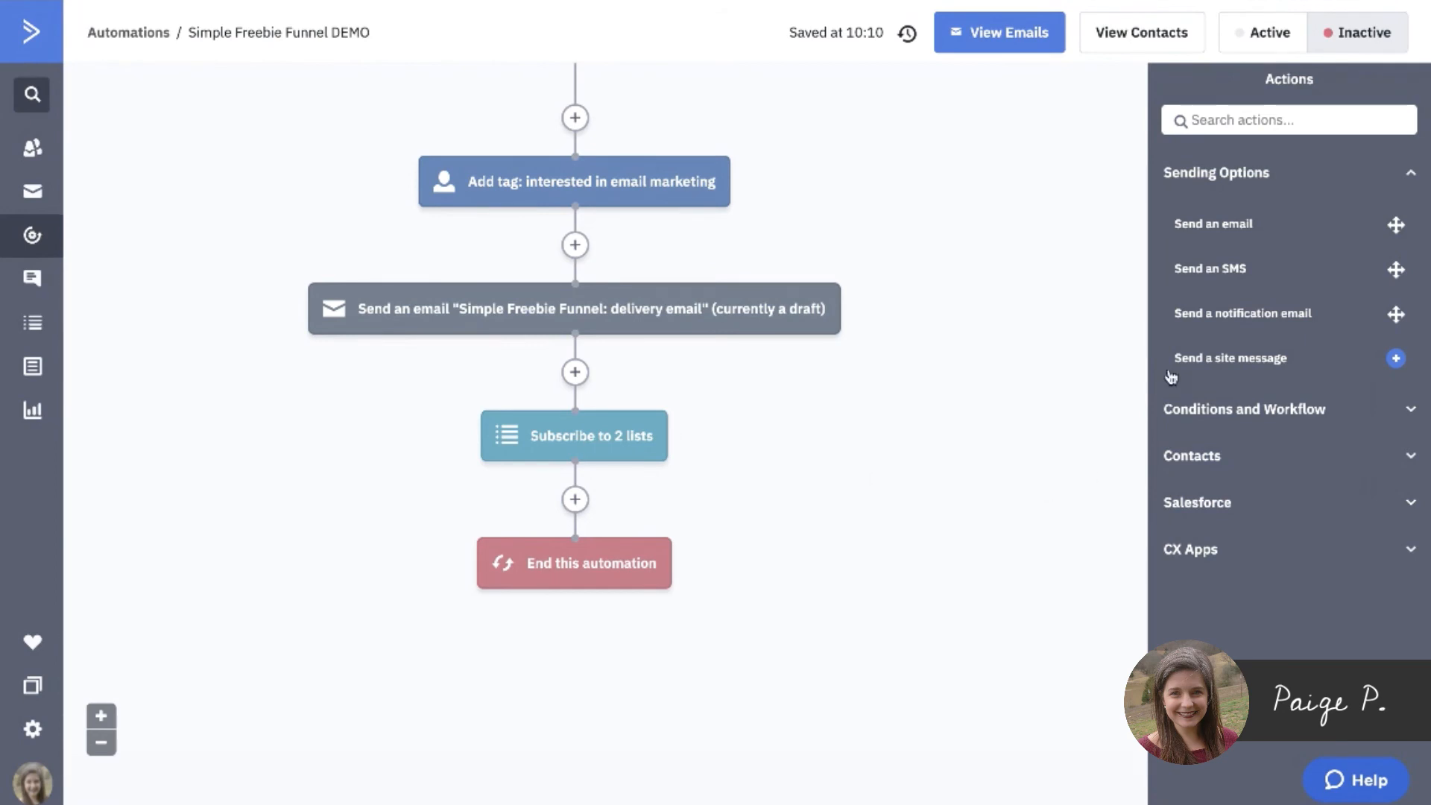
pyautogui.click(1251, 418)
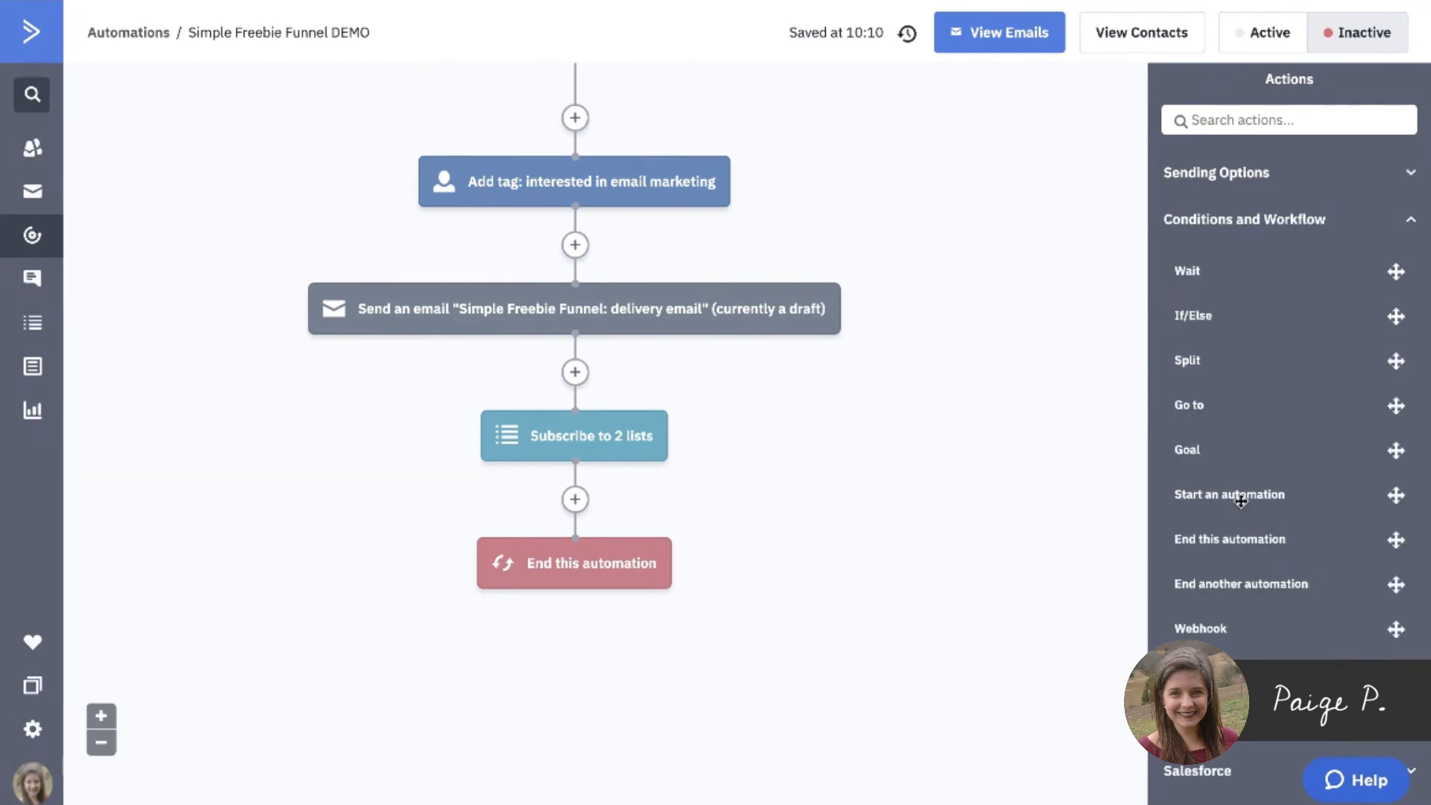
pyautogui.moveTo(1239, 501); pyautogui.dragTo(667, 514)
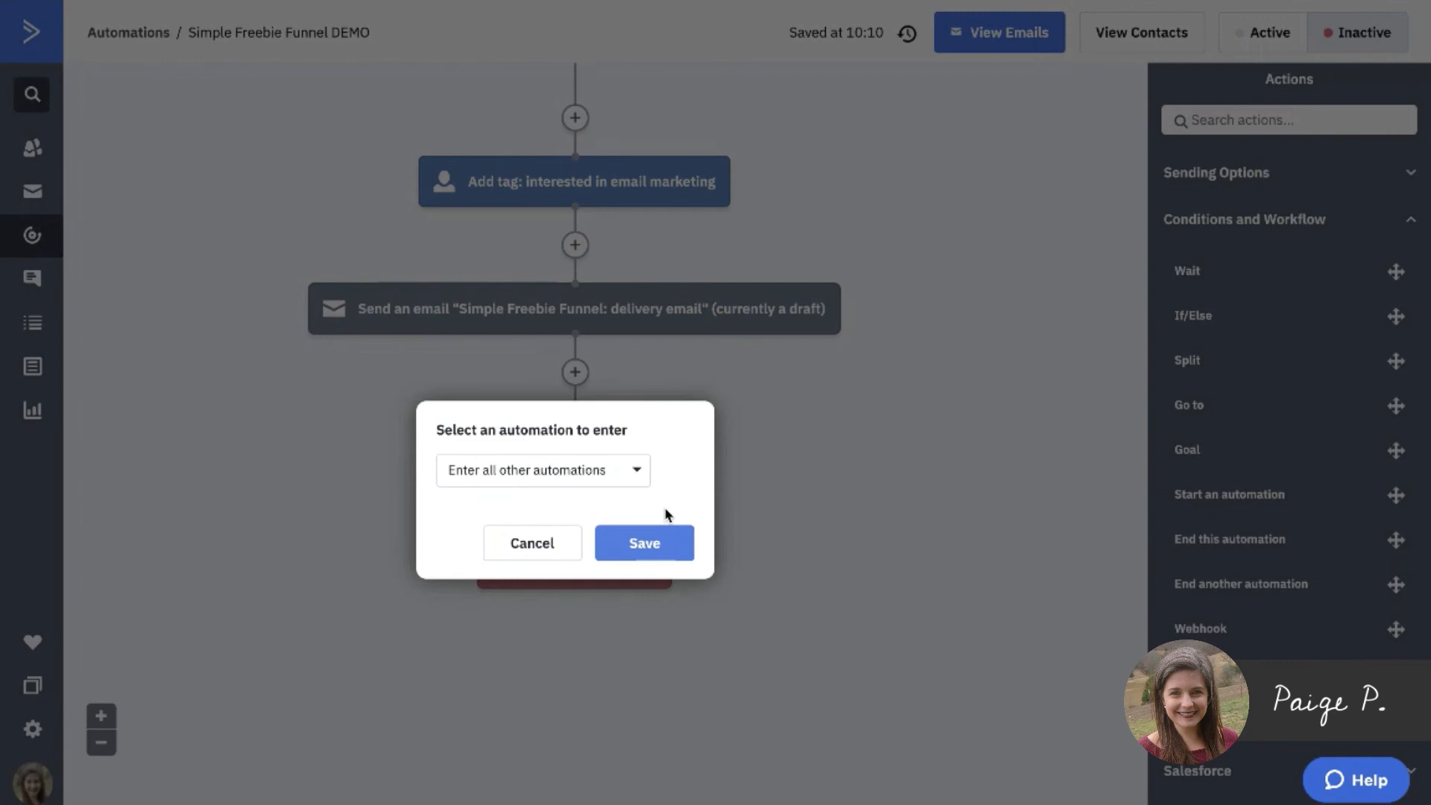
pyautogui.click(551, 481)
pyautogui.scroll(-10, 566, 624)
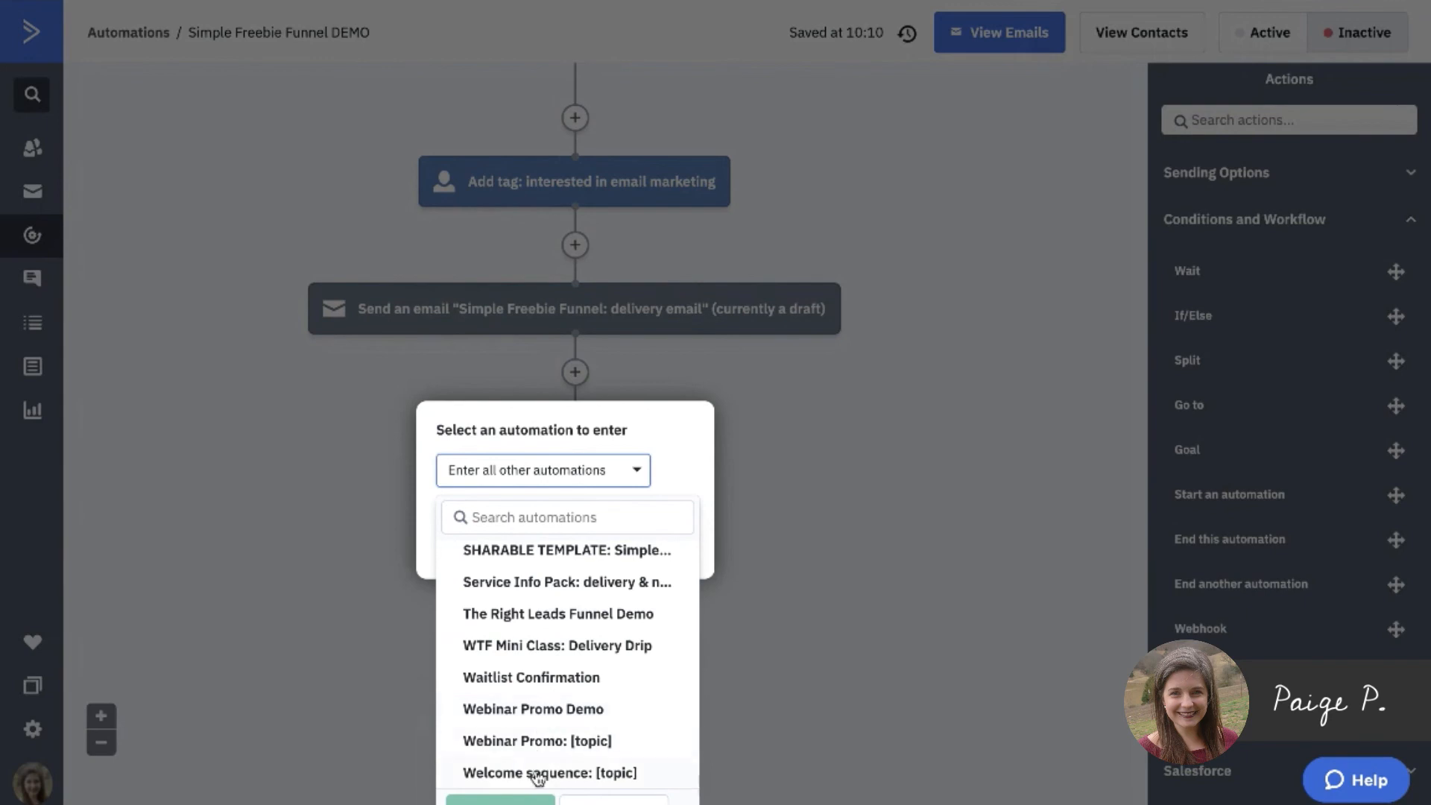
pyautogui.click(538, 775)
pyautogui.click(666, 460)
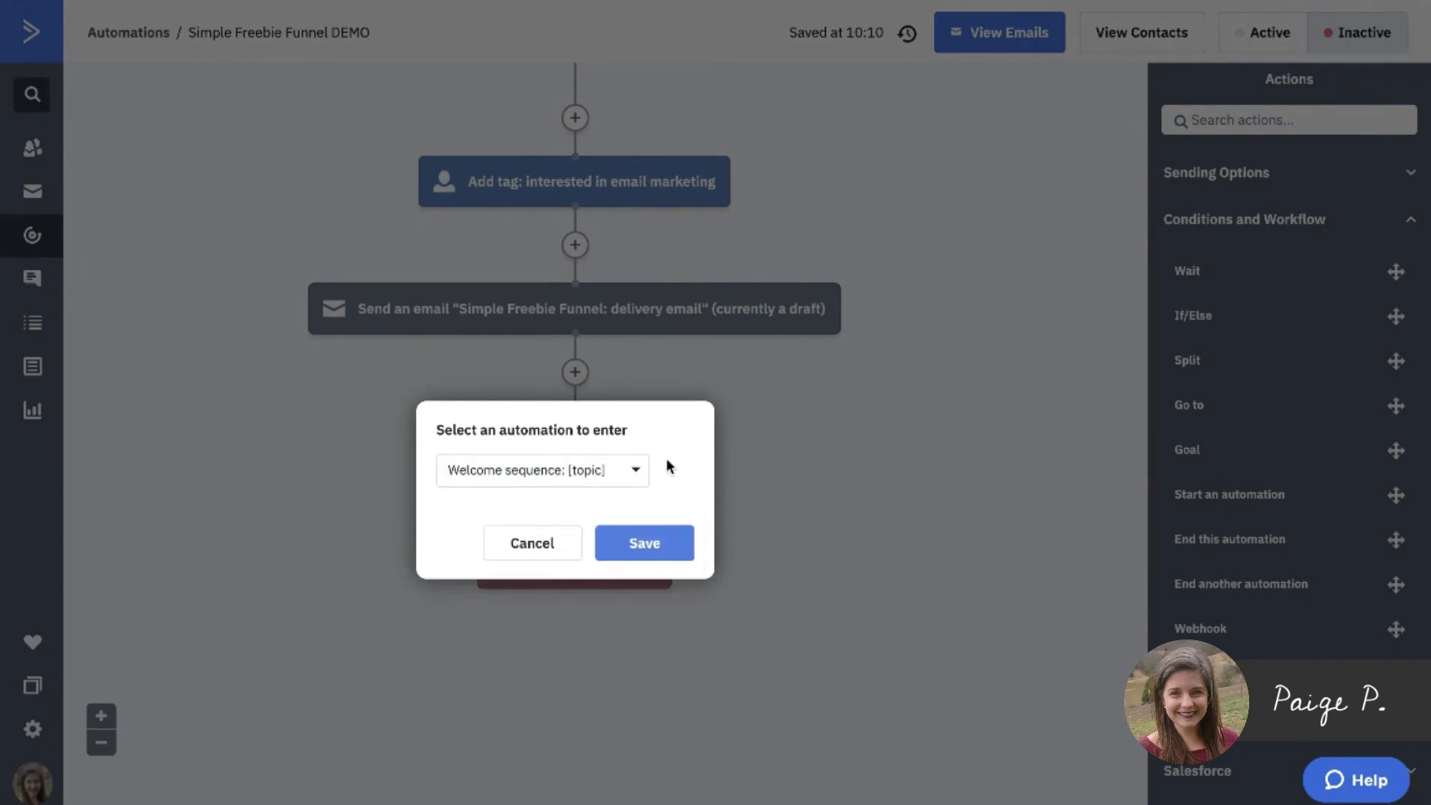
pyautogui.click(646, 547)
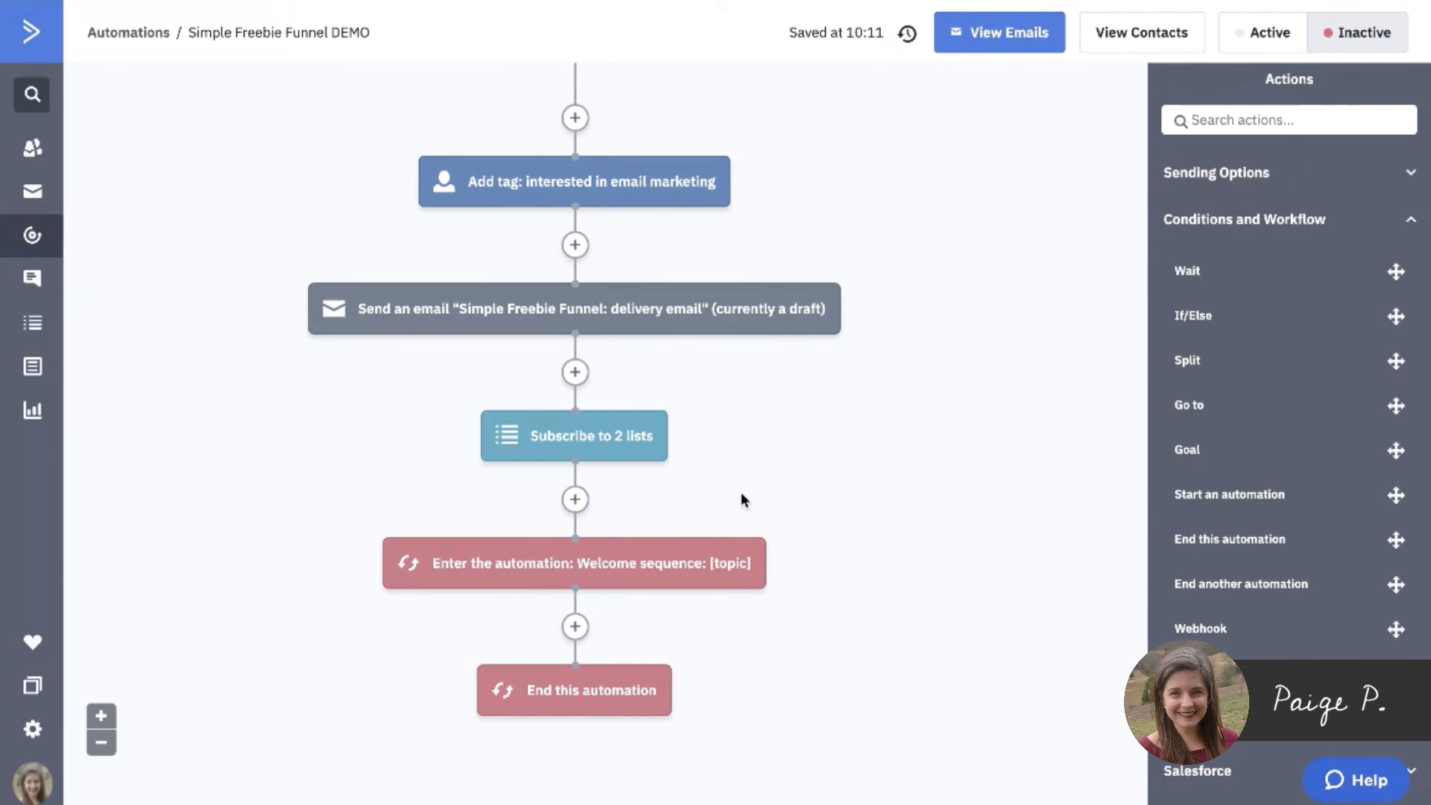
# Step: Add a 1-day wait between the Subscribe to 2 lists action and the welcome sequence entry in the freebie funnel automation
pyautogui.moveTo(1189, 273); pyautogui.dragTo(597, 499)
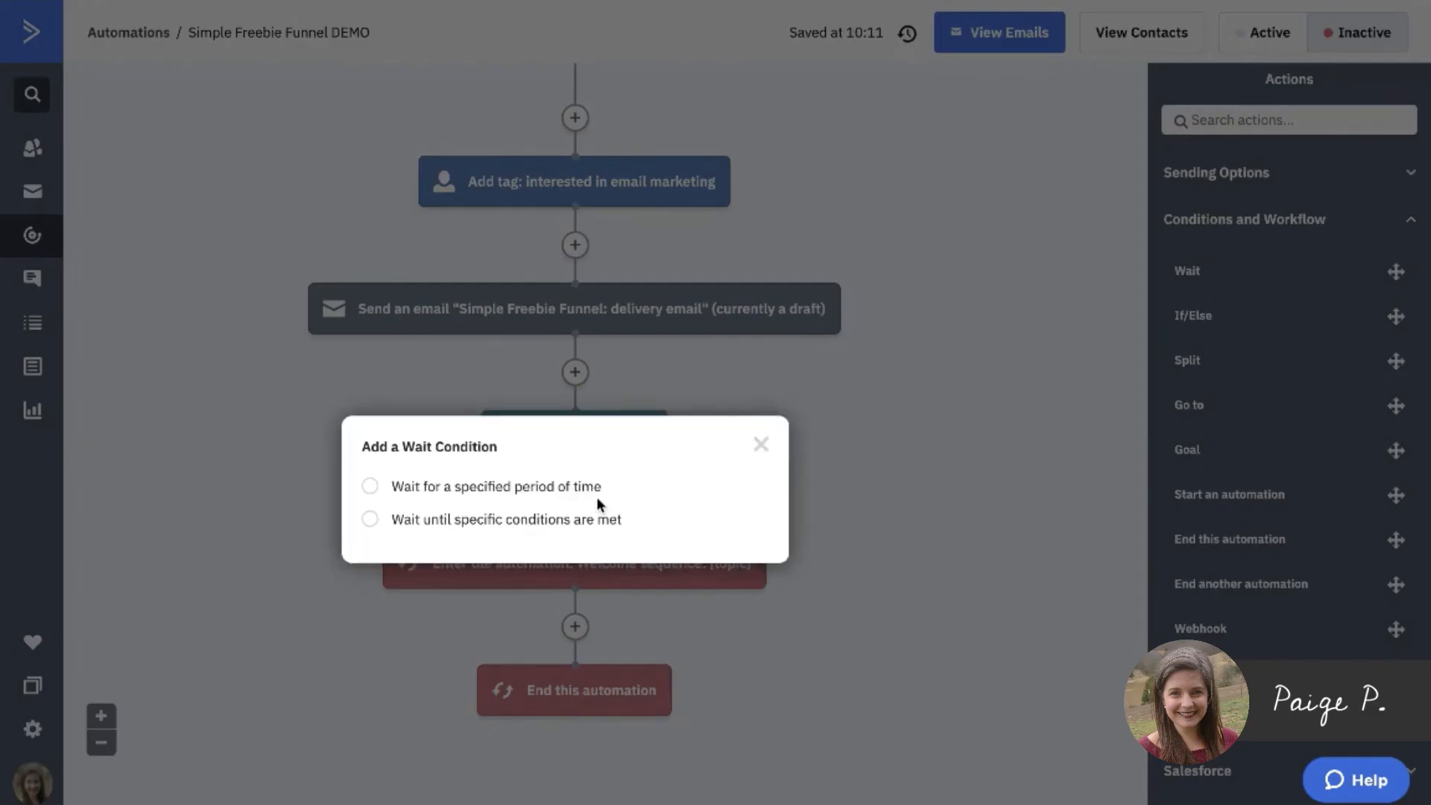
pyautogui.click(552, 497)
pyautogui.click(550, 502)
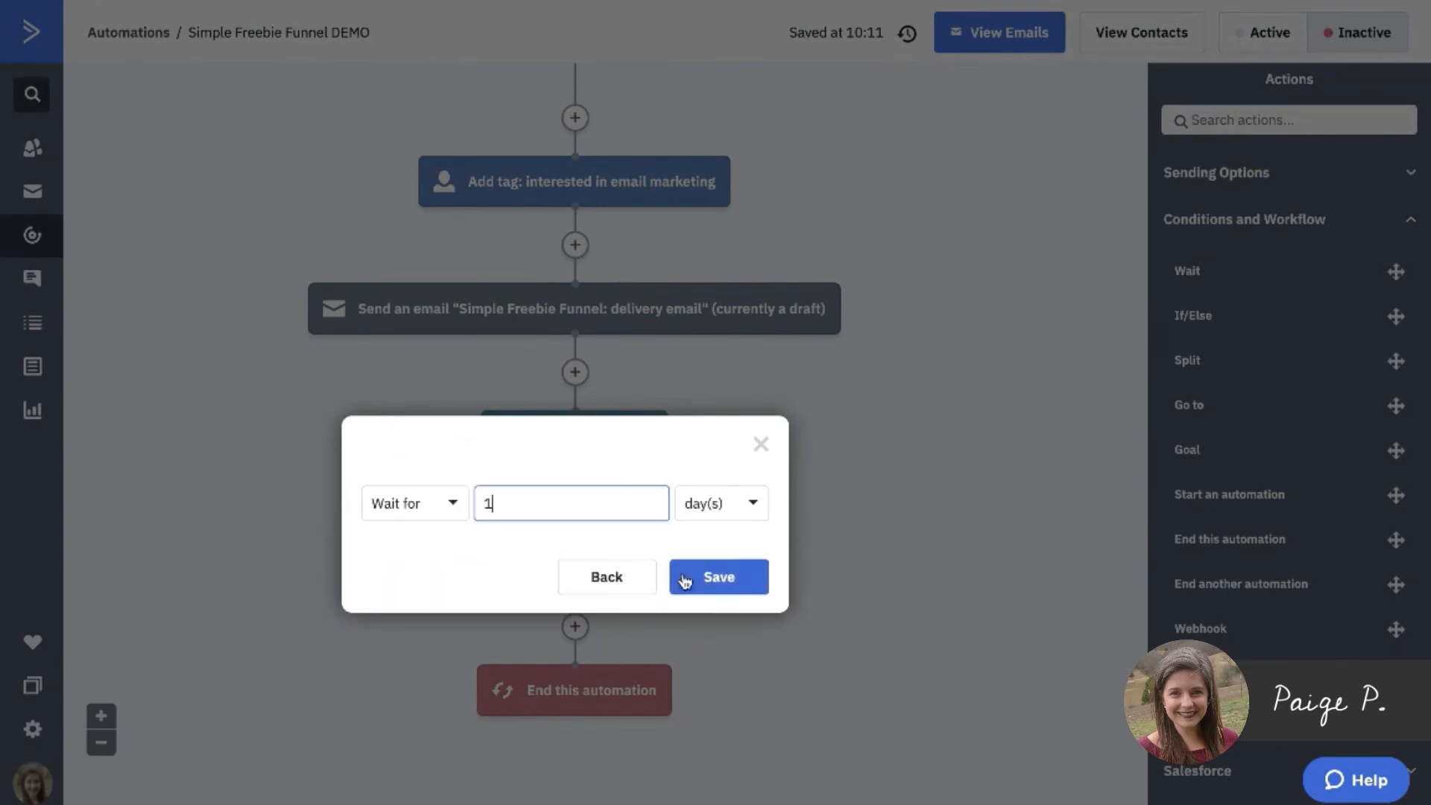
pyautogui.click(685, 579)
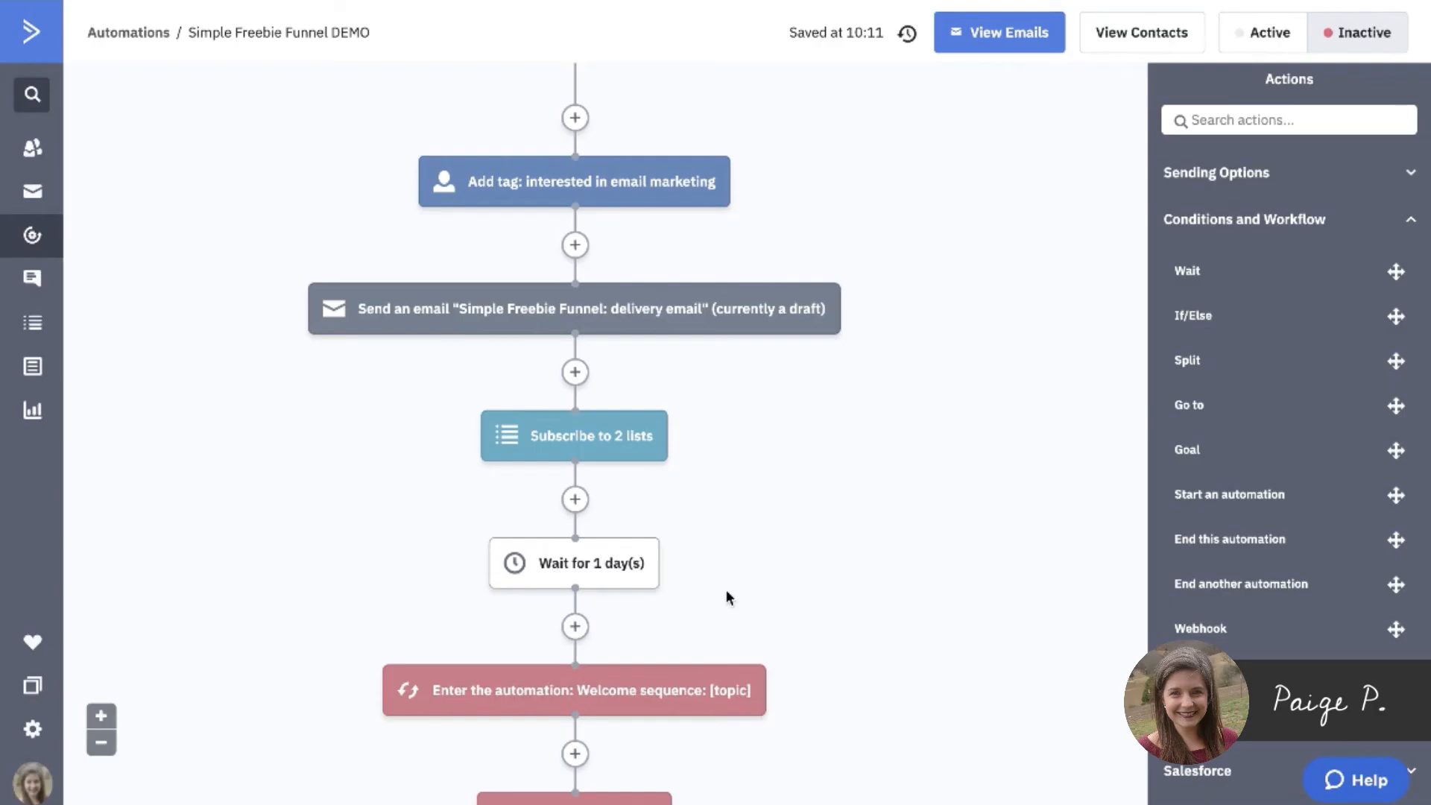
pyautogui.moveTo(727, 591); pyautogui.dragTo(730, 481)
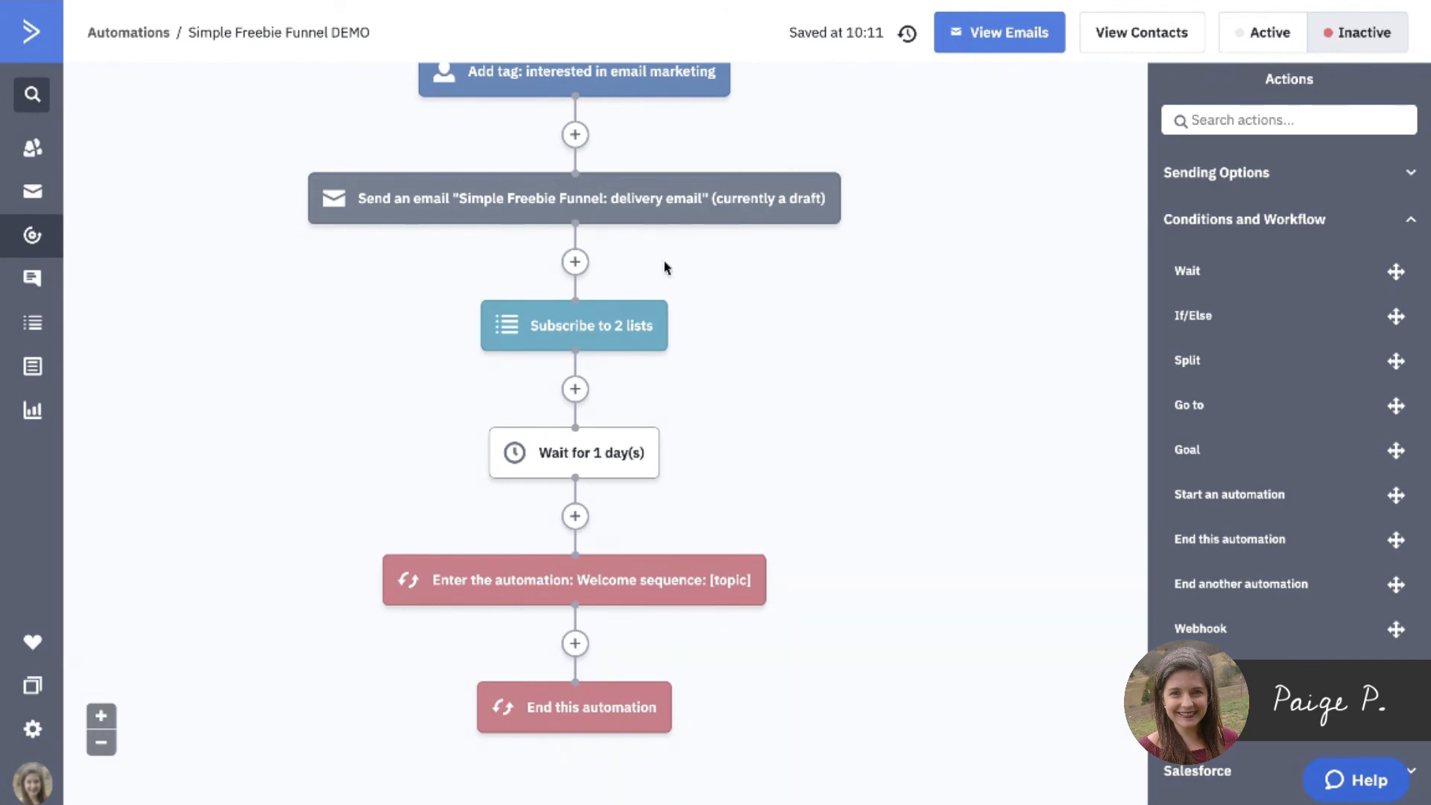
pyautogui.moveTo(663, 187)
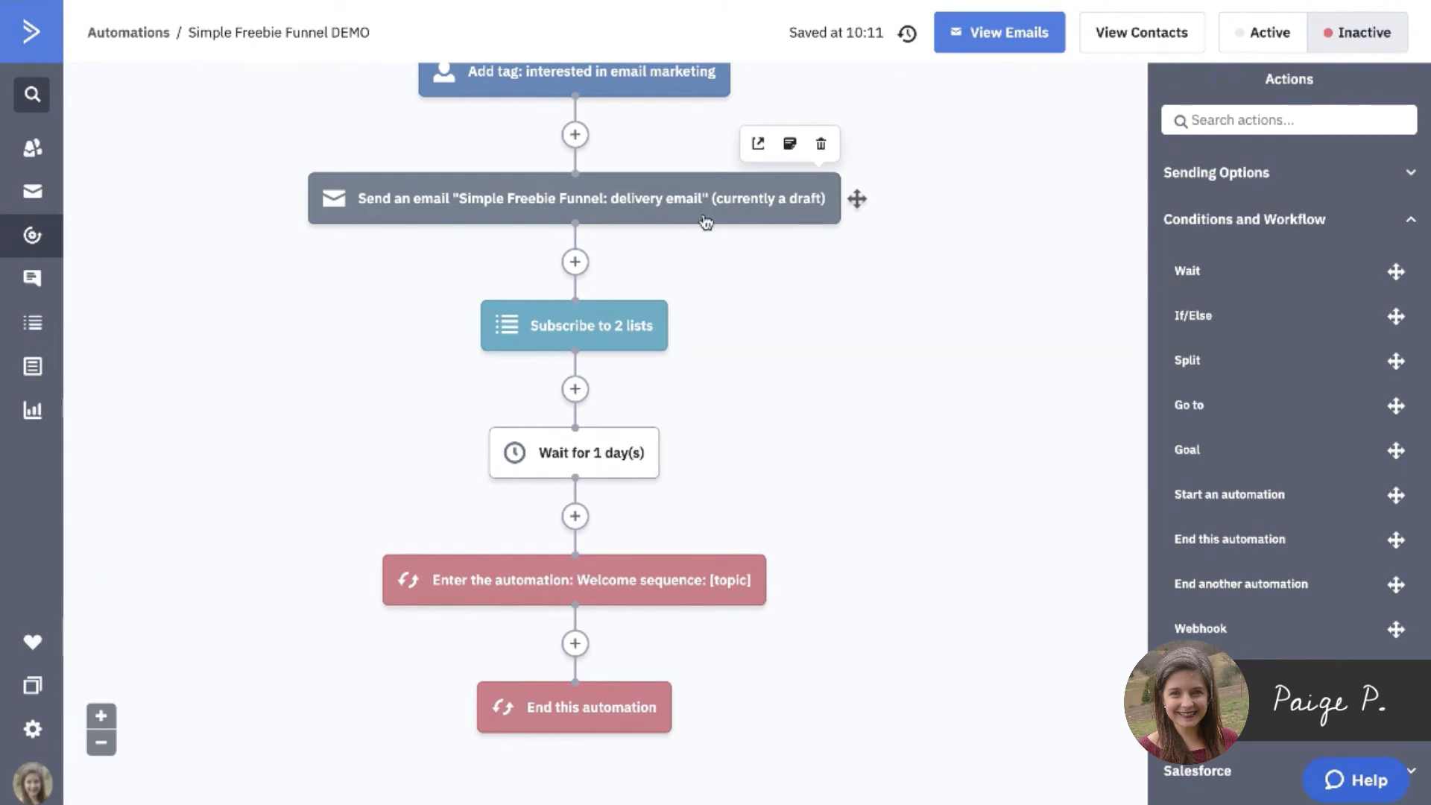
pyautogui.moveTo(771, 538)
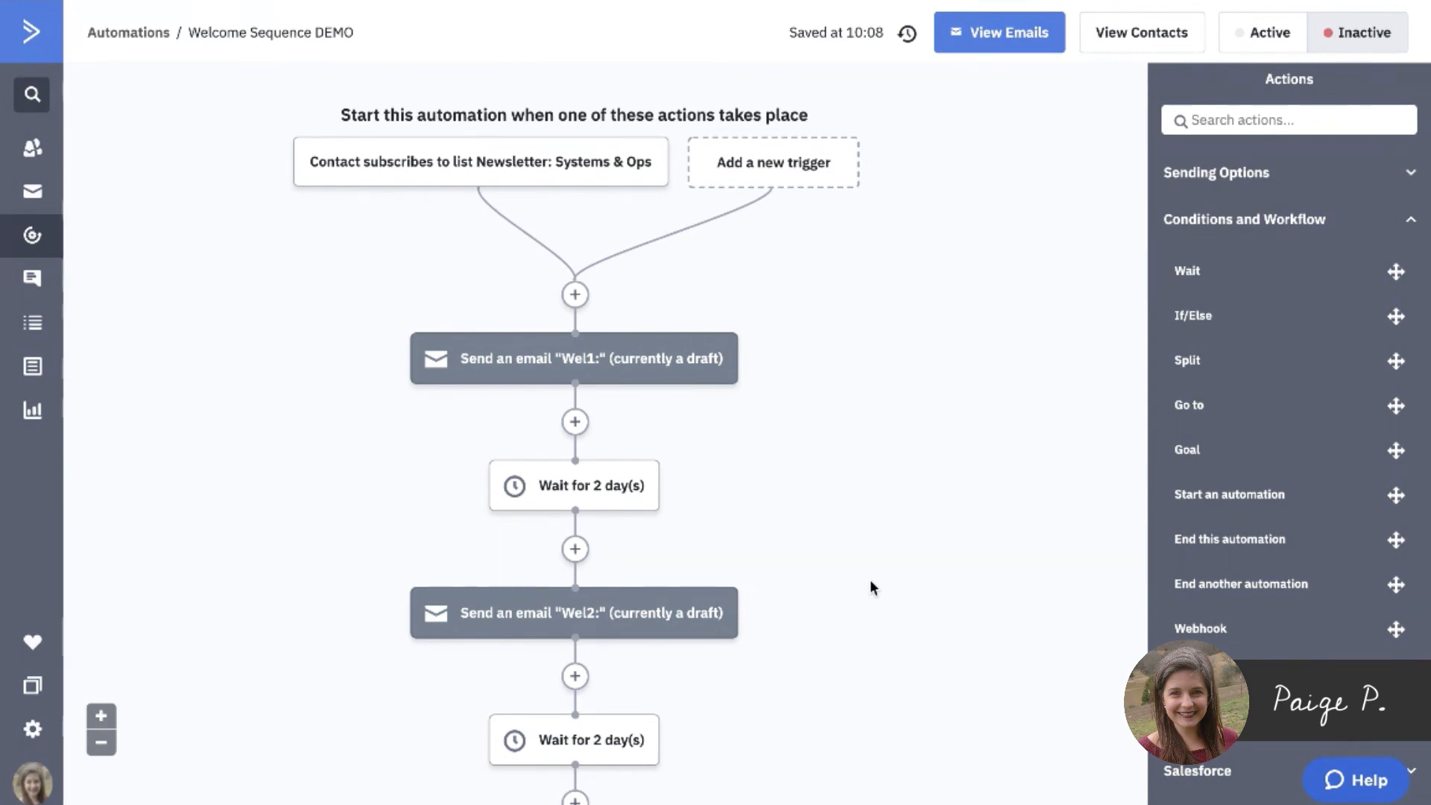
# Step: In the Welcome Sequence DEMO automation, add a Start an automation action for Webinar Promo Demo between the Wel5: email and the end action
pyautogui.scroll(-10, 870, 586)
pyautogui.scroll(-2, 871, 582)
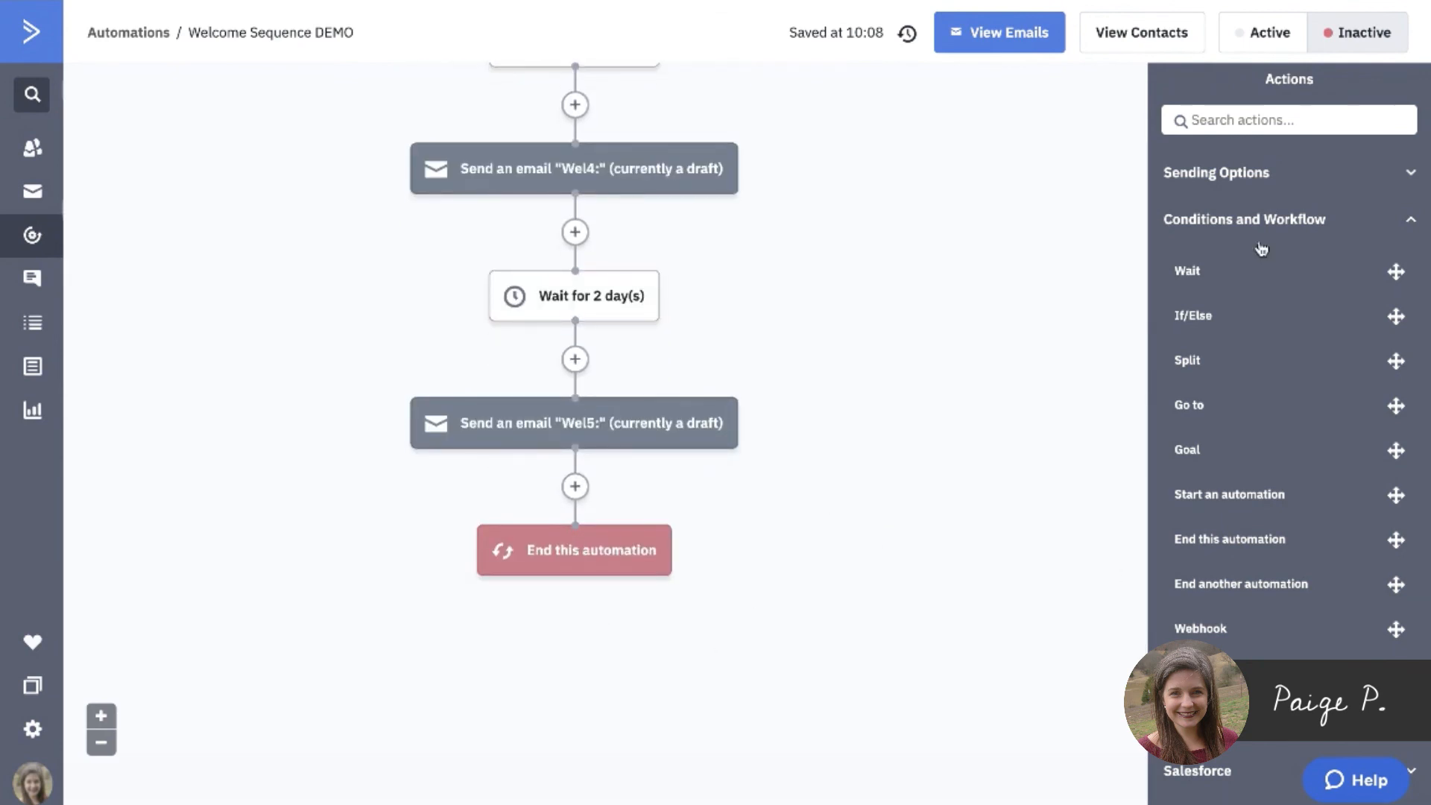
pyautogui.moveTo(1216, 497); pyautogui.dragTo(555, 491)
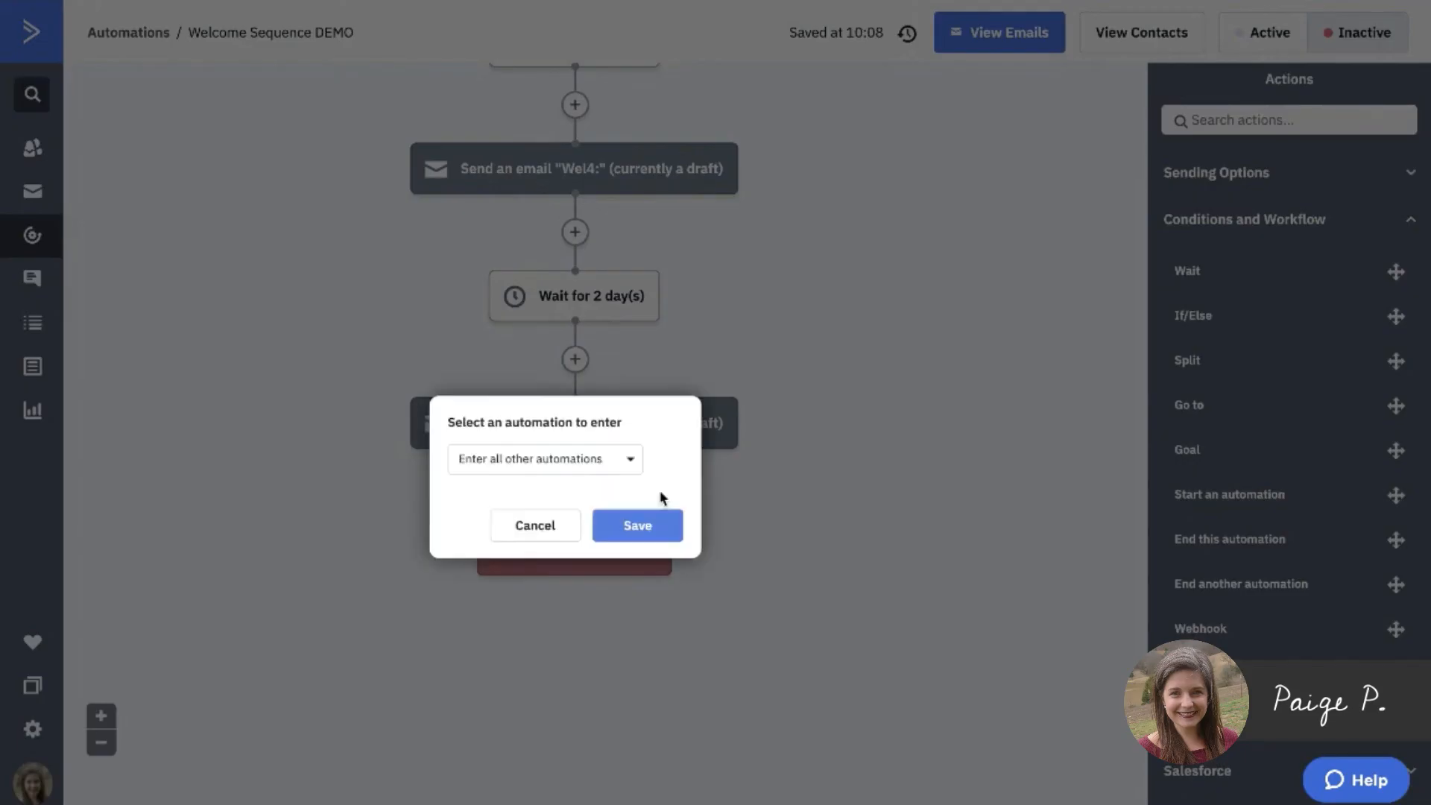
pyautogui.click(579, 469)
pyautogui.scroll(-2, 565, 602)
pyautogui.scroll(-8, 564, 602)
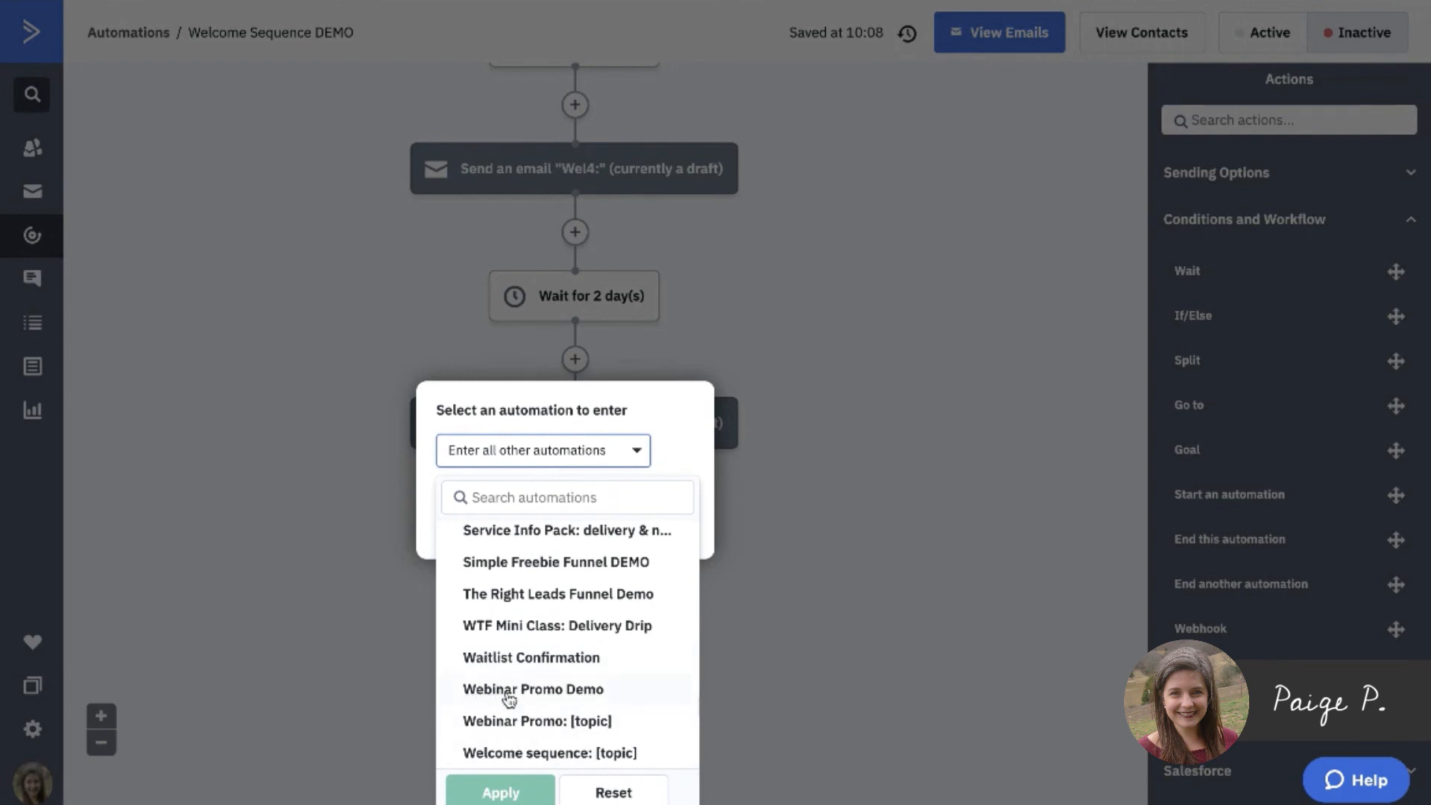
pyautogui.click(539, 697)
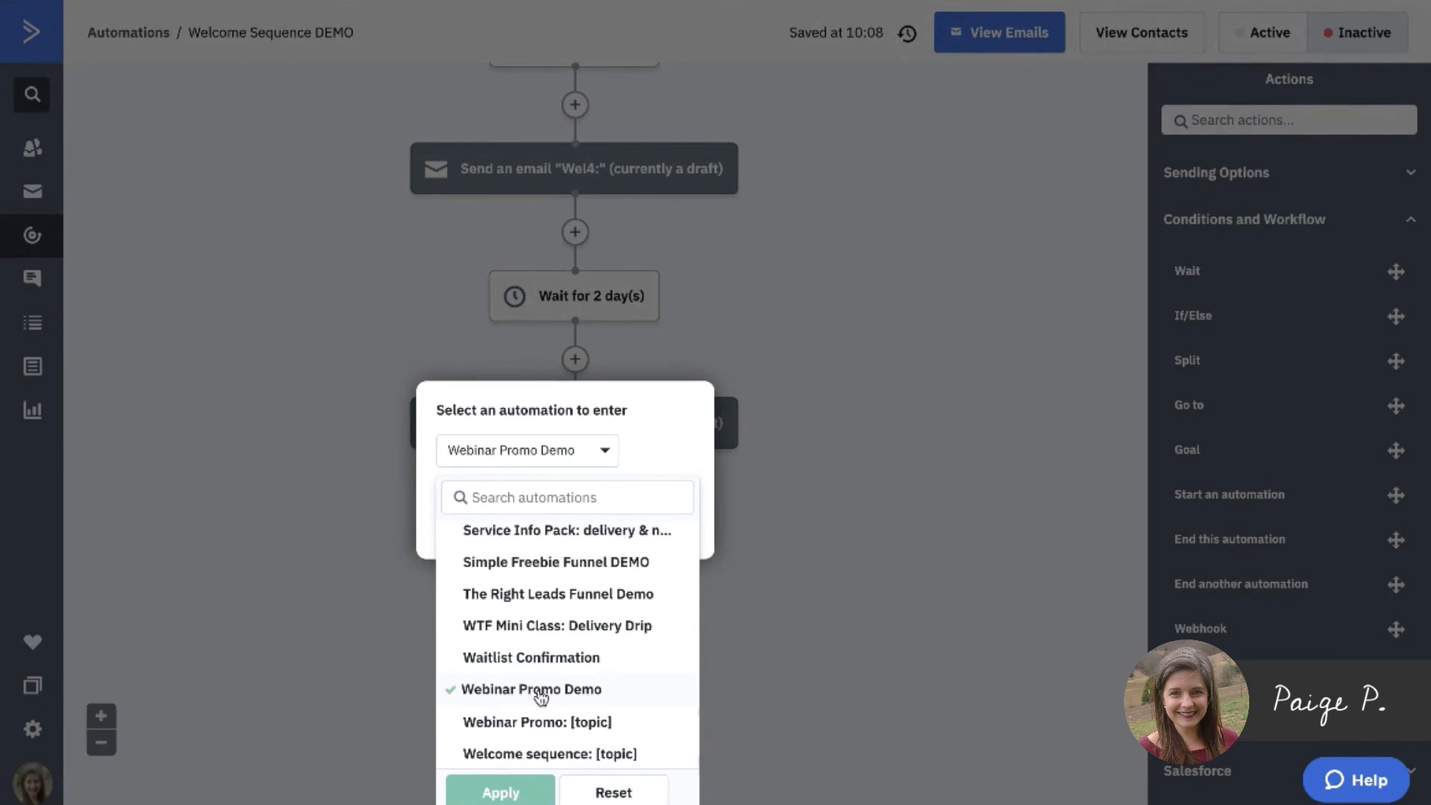
pyautogui.click(512, 790)
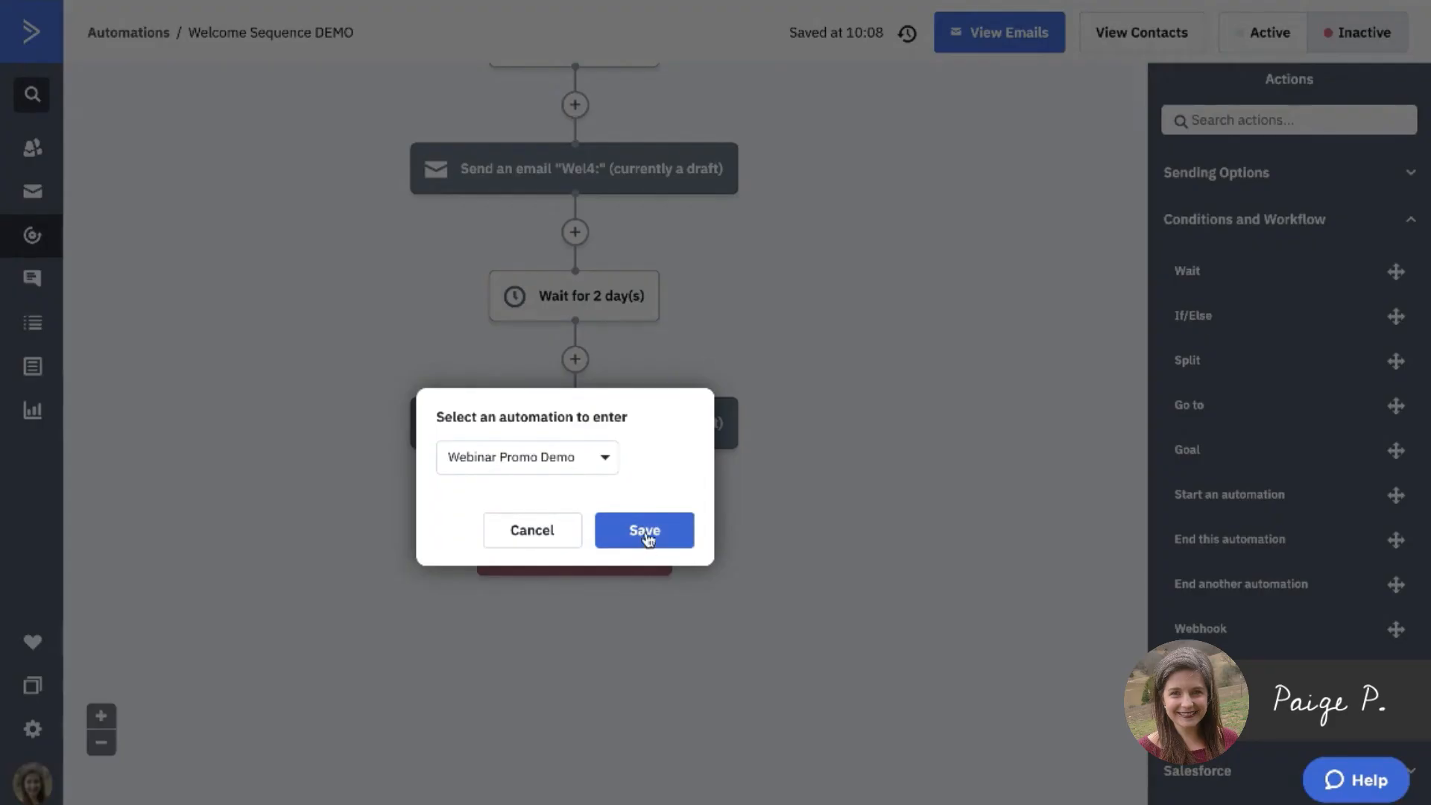
pyautogui.click(646, 533)
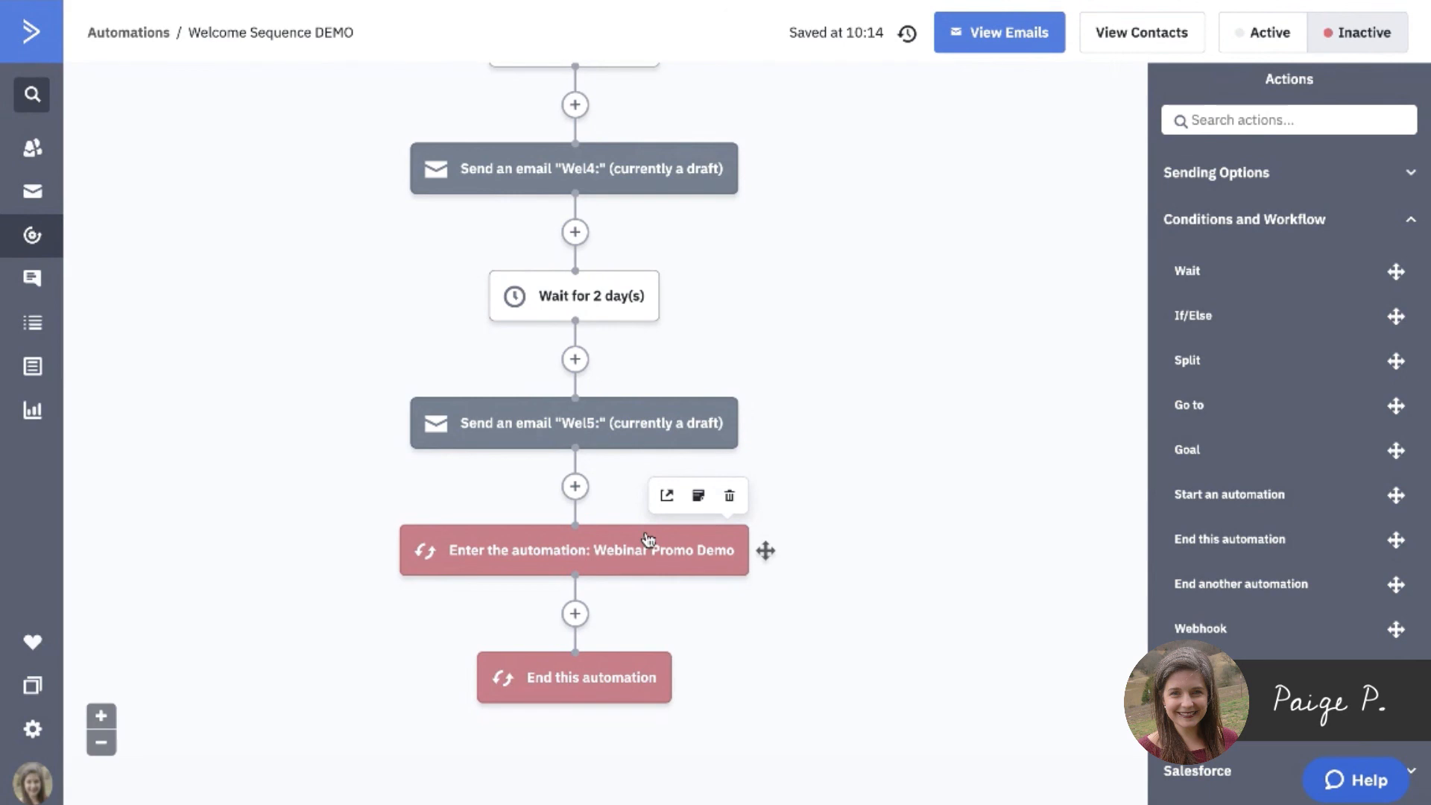
# Step: Insert a 1-day wait between the Wel5: email and the action that enters Webinar Promo Demo
pyautogui.moveTo(1195, 271); pyautogui.dragTo(574, 487)
pyautogui.click(567, 481)
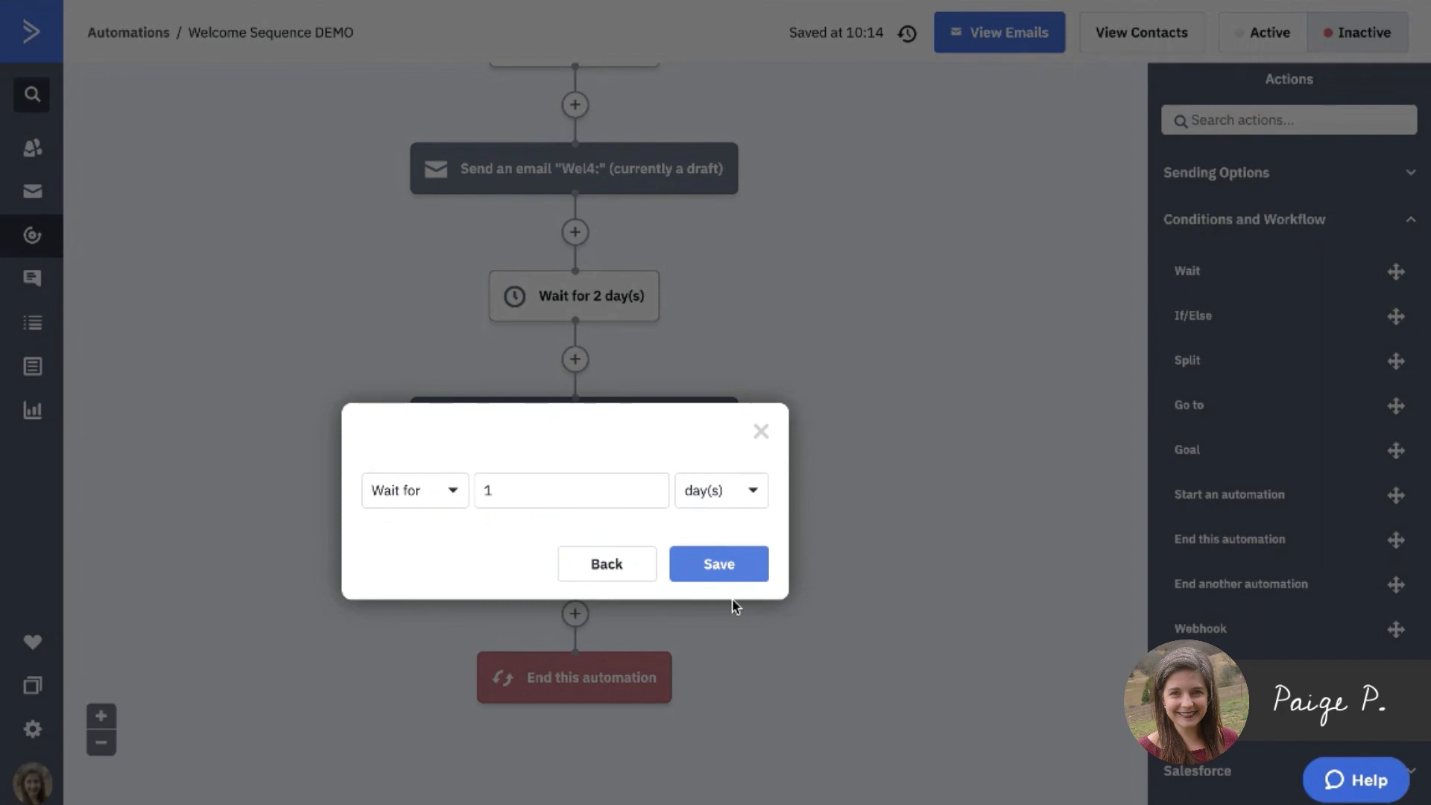
pyautogui.click(741, 565)
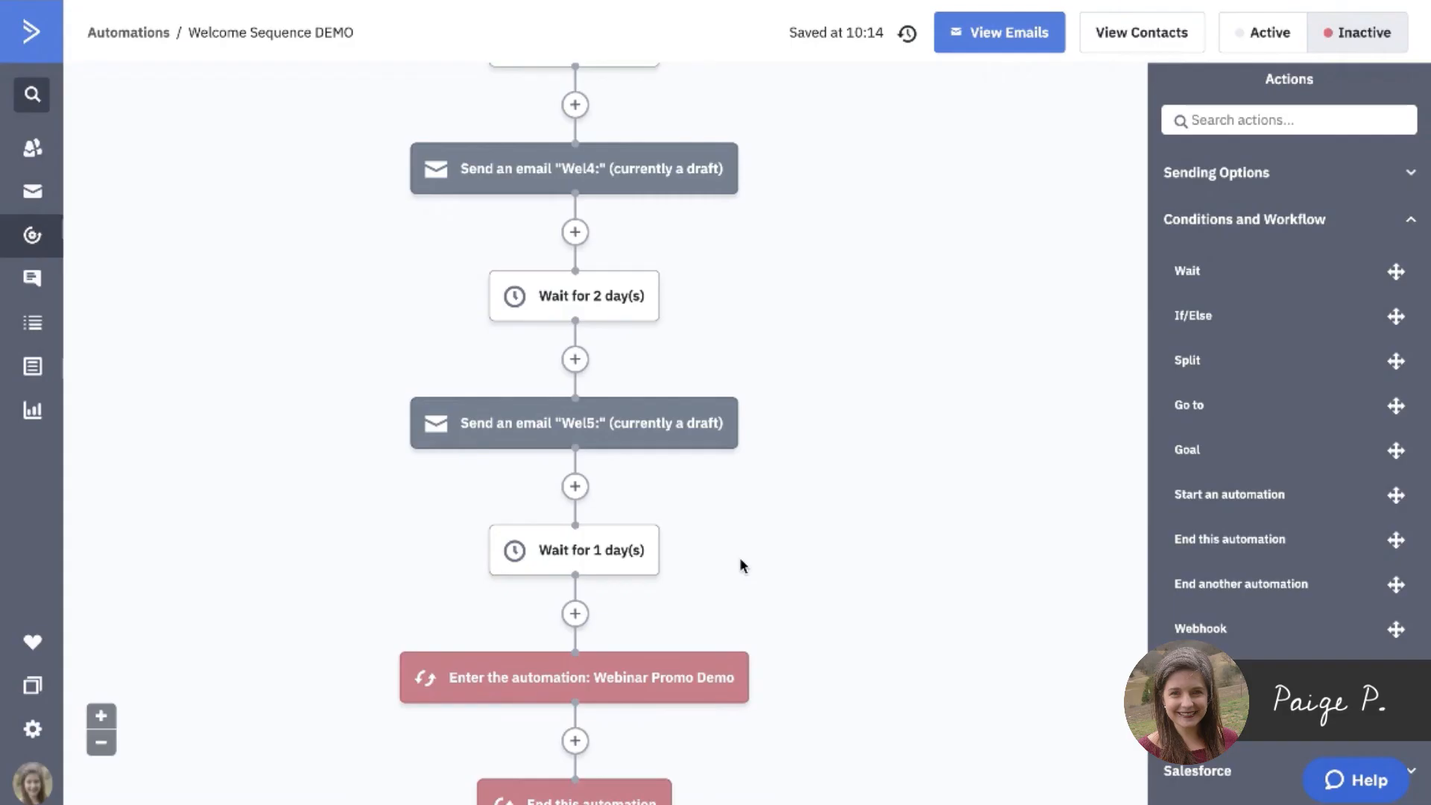
# Step: Review the complete welcome sequence flow in one overview, from the start trigger to the end action
pyautogui.scroll(-2, 740, 559)
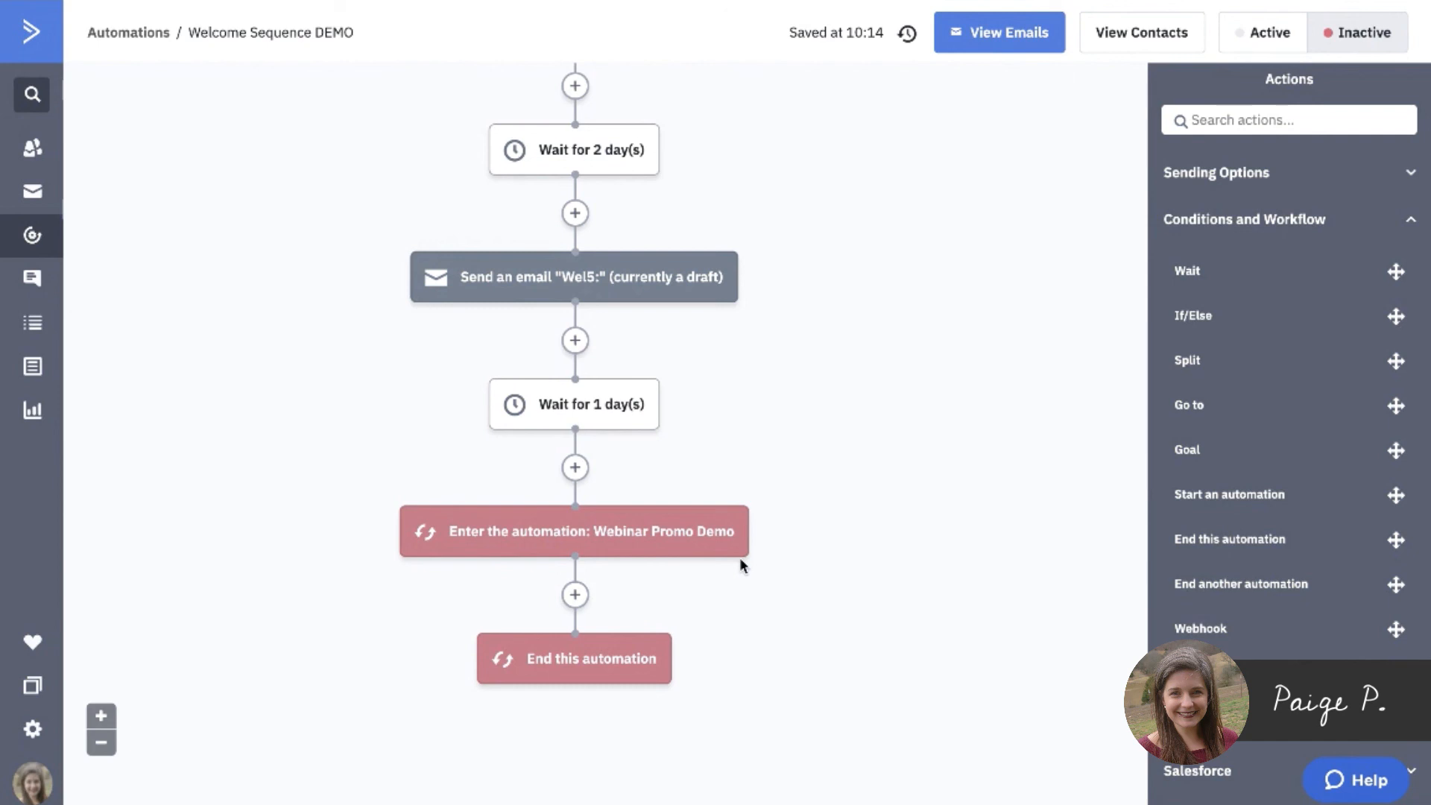
pyautogui.scroll(2, 796, 542)
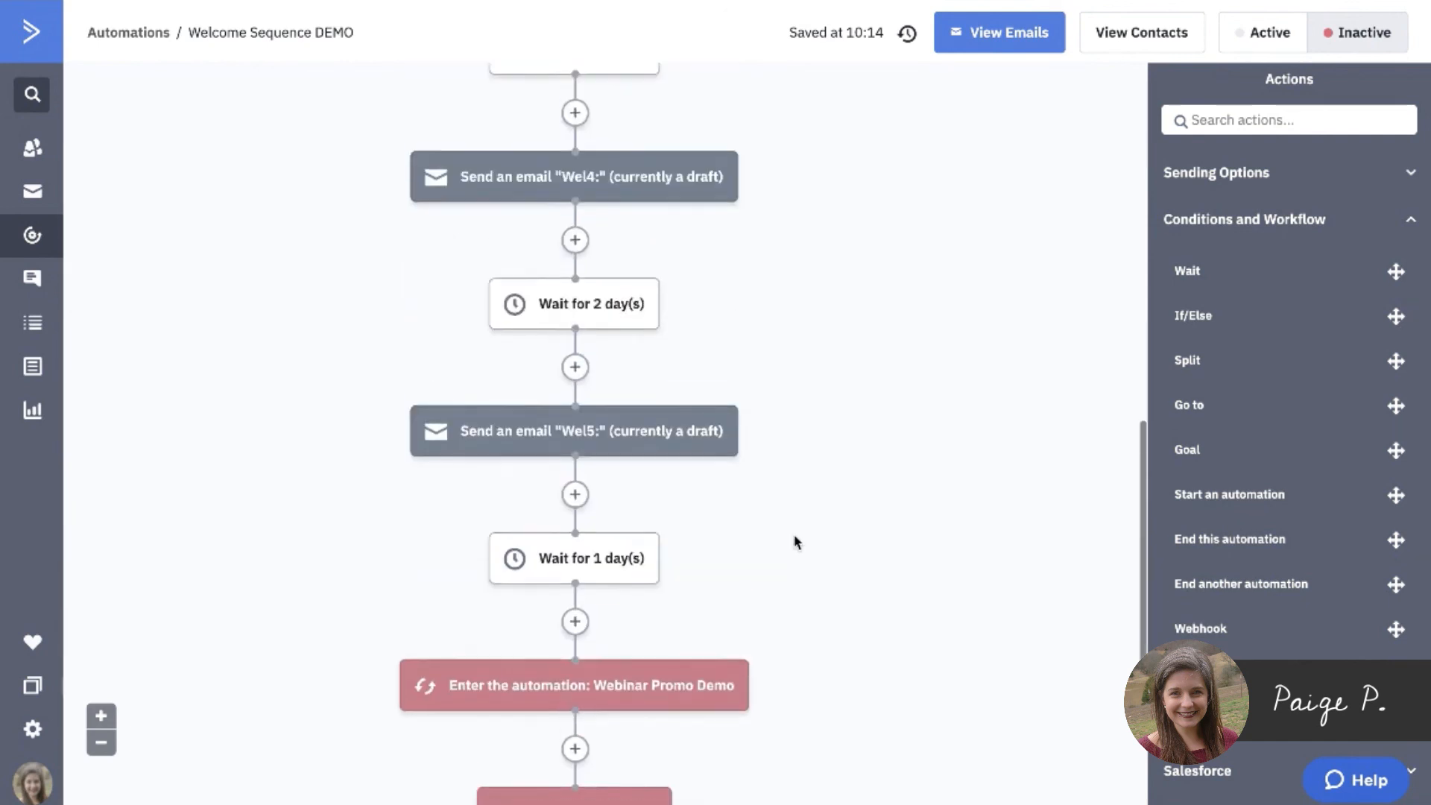
pyautogui.scroll(12, 795, 542)
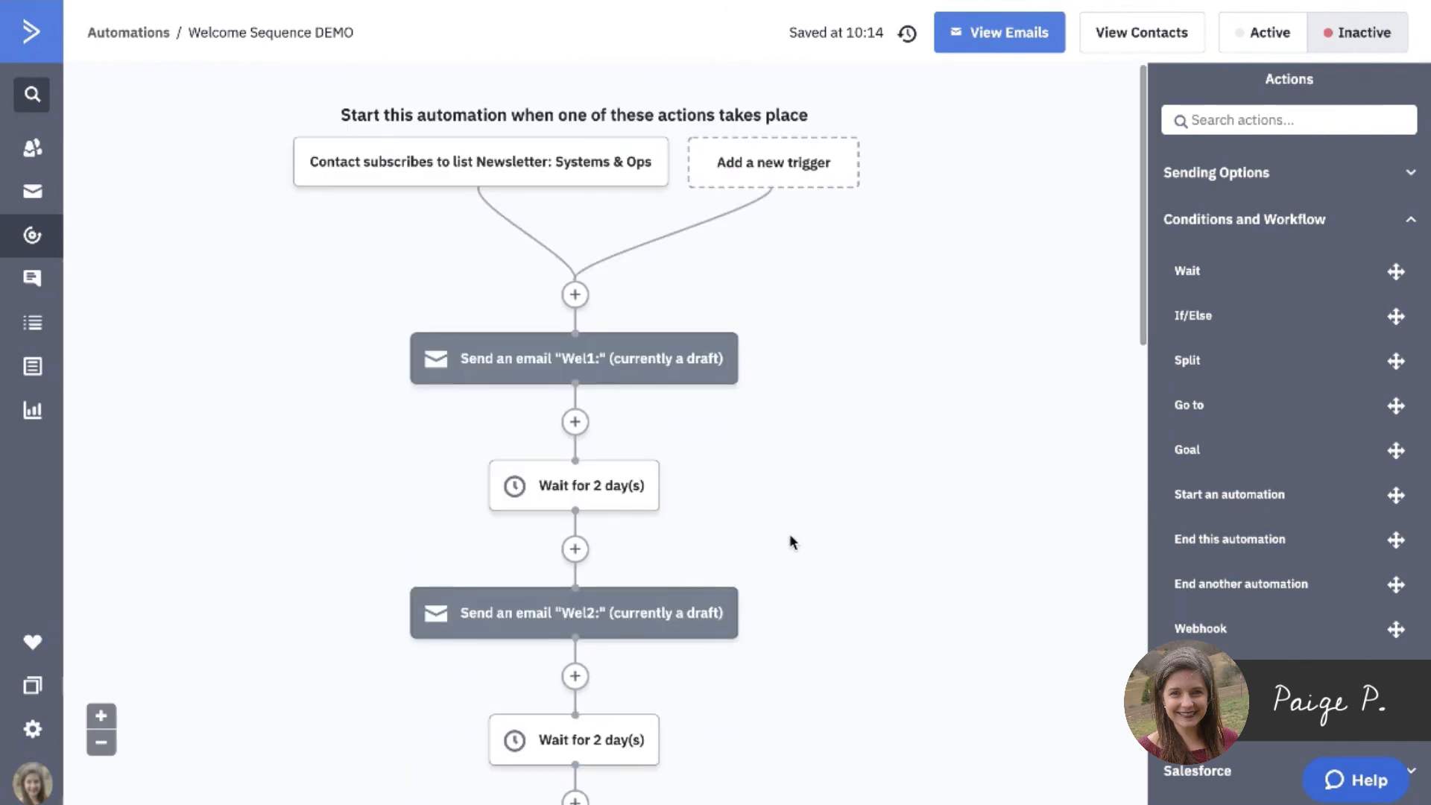
pyautogui.click(102, 743)
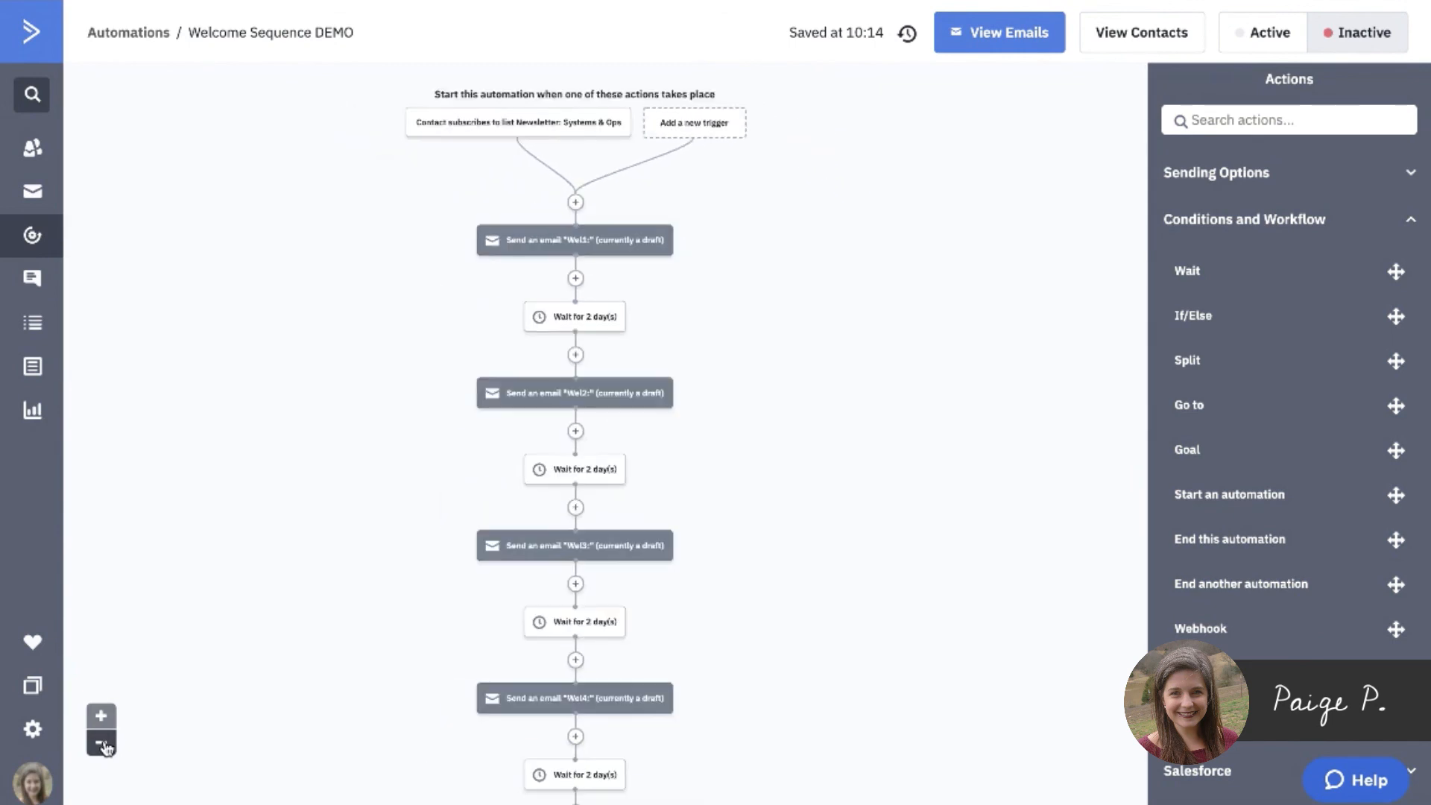
pyautogui.click(105, 745)
pyautogui.click(105, 746)
pyautogui.click(105, 745)
pyautogui.click(103, 718)
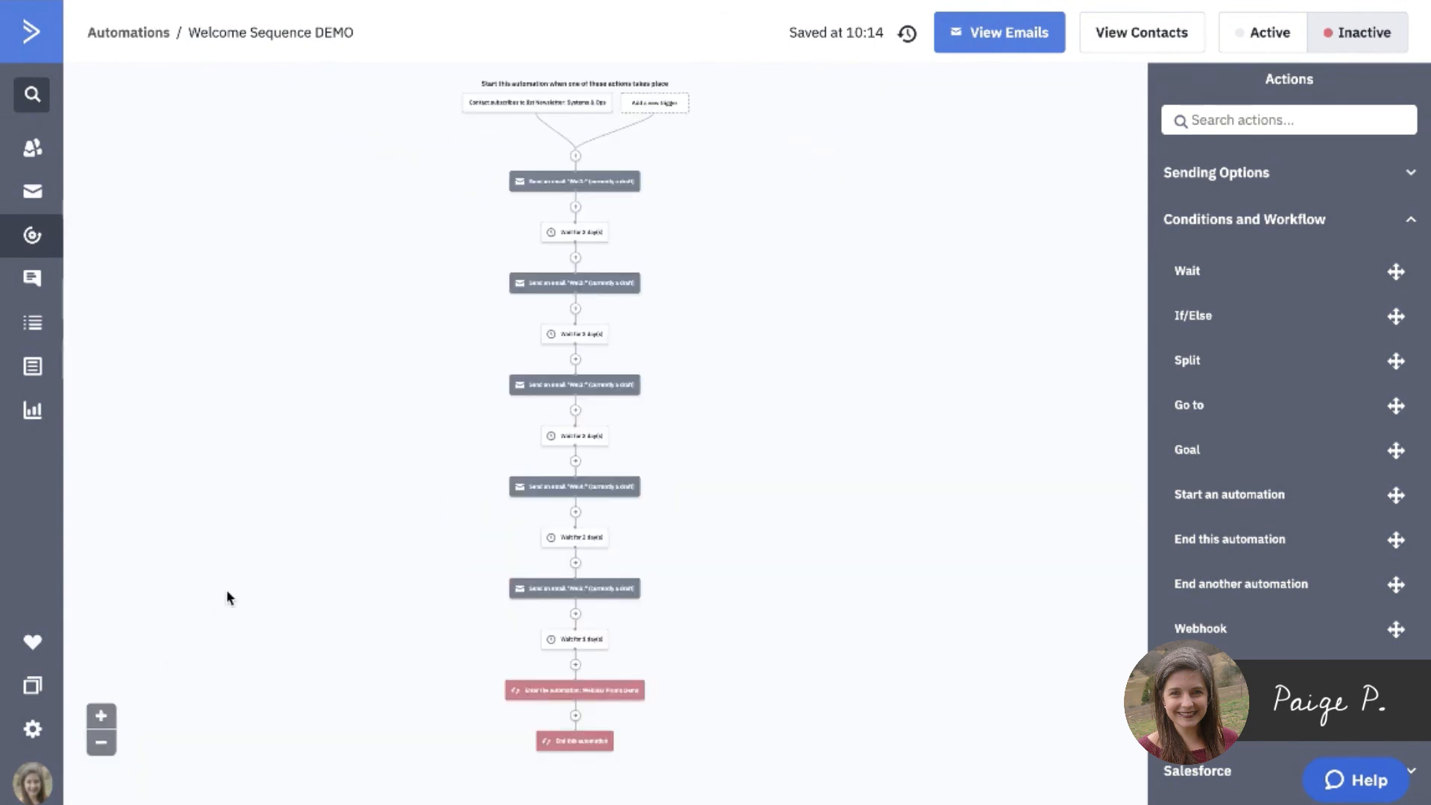